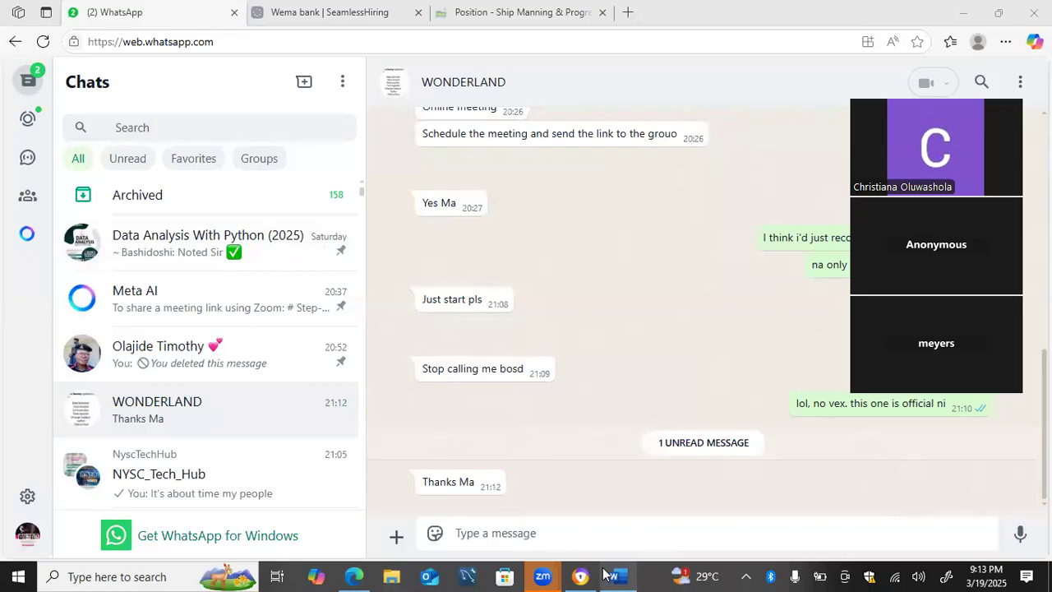
# - Switch to the Excel Mastery COURSE OUTLINE document in Word, clear the browser windows behind it and maximize the document window
pyautogui.click(630, 573)
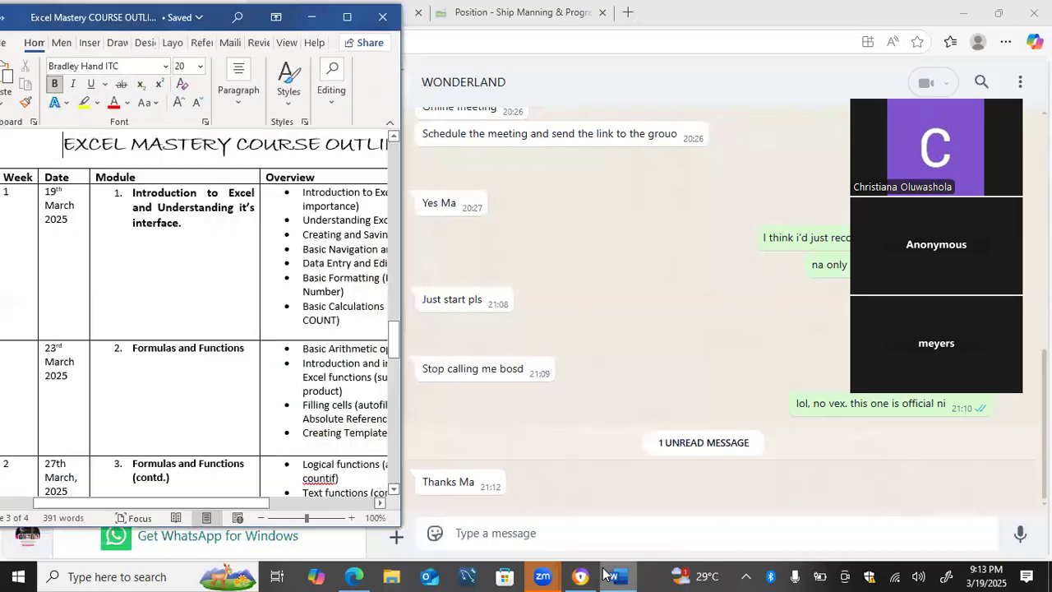
pyautogui.click(964, 12)
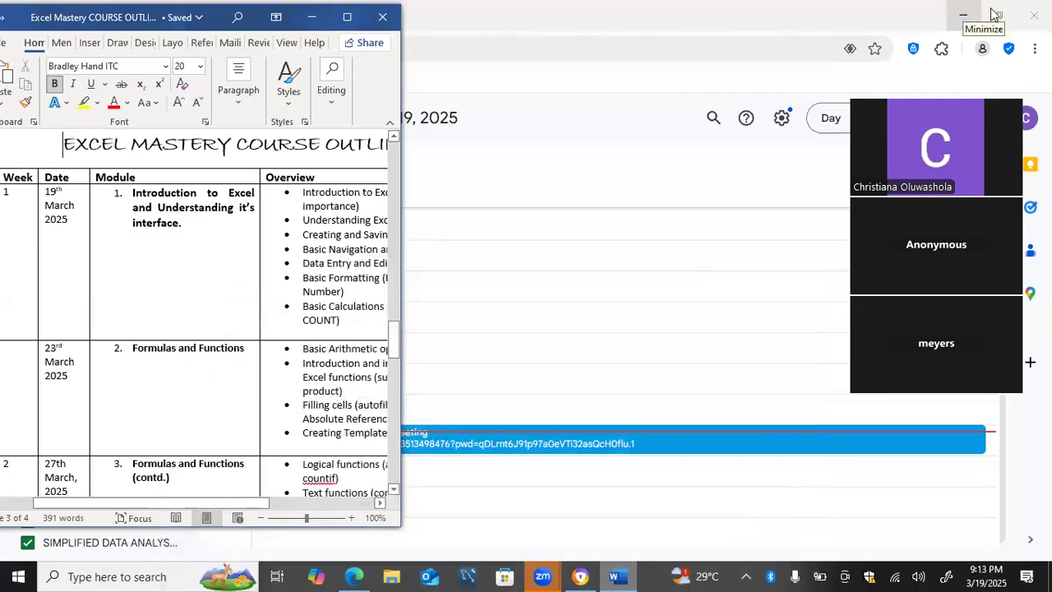
pyautogui.click(1034, 15)
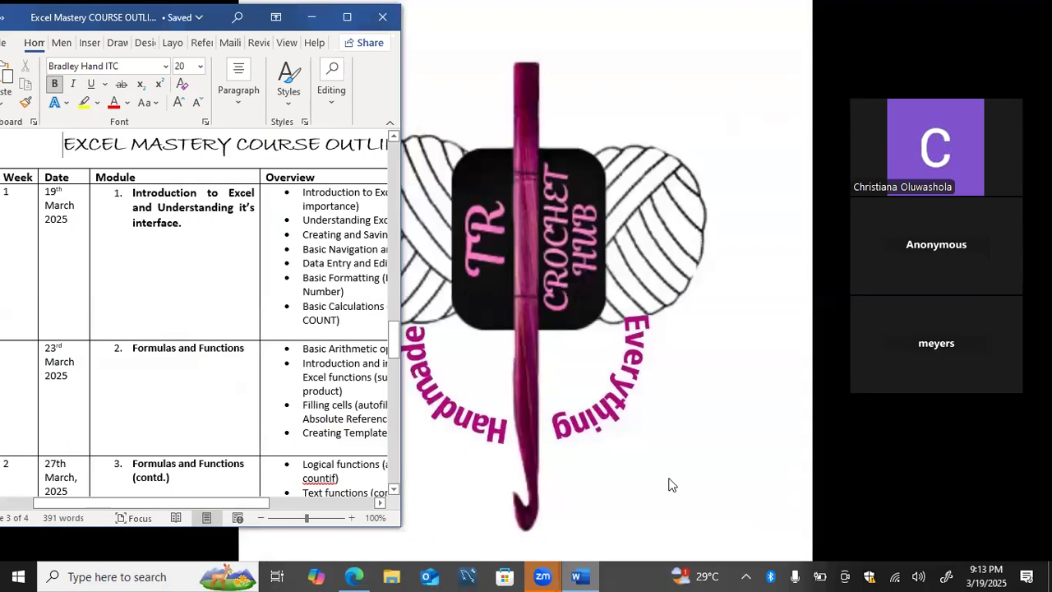
pyautogui.moveTo(538, 573)
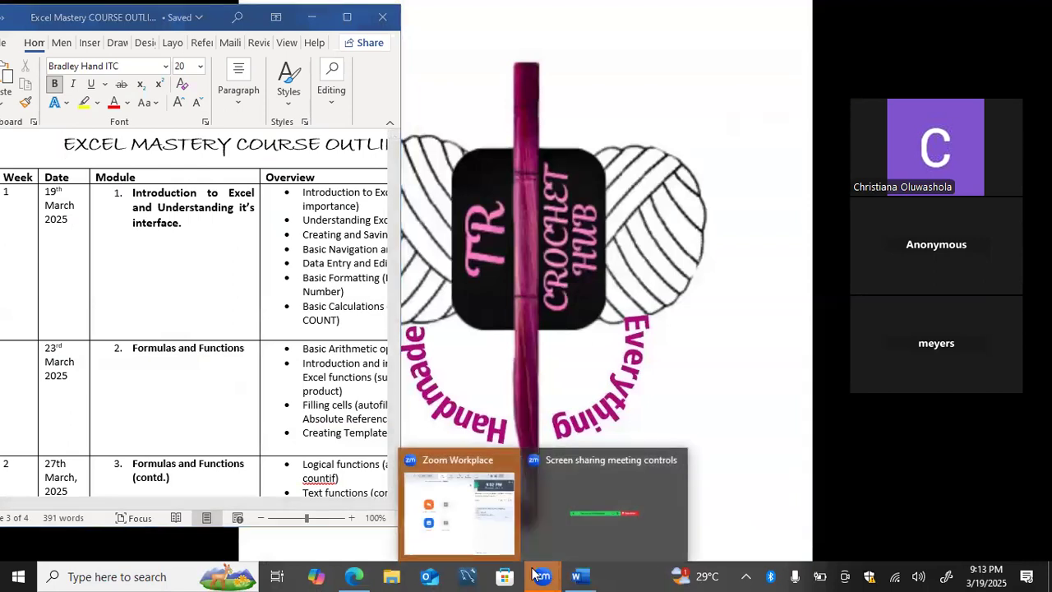
pyautogui.click(563, 530)
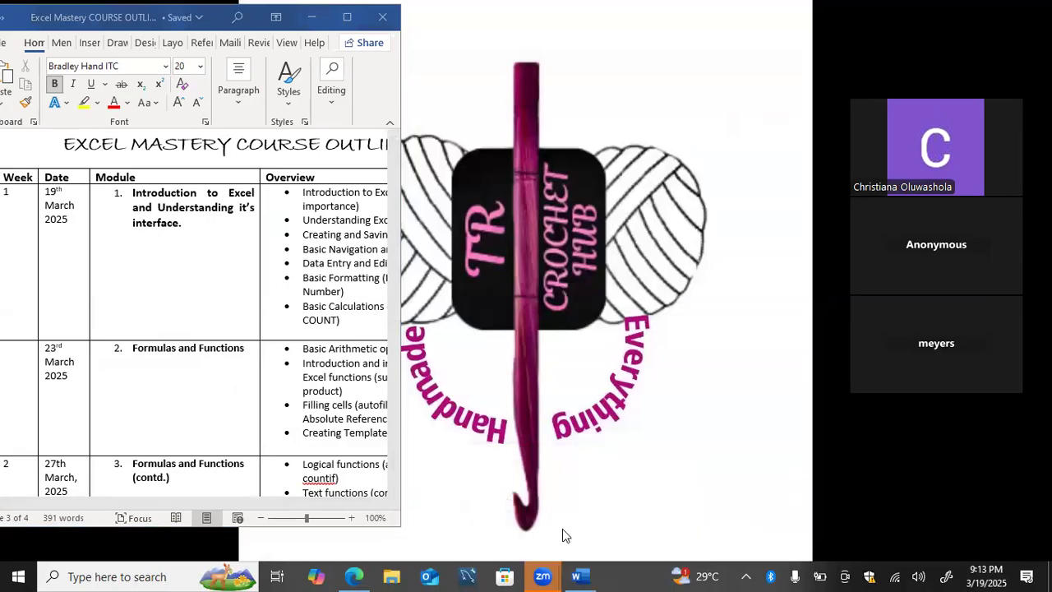
pyautogui.click(346, 16)
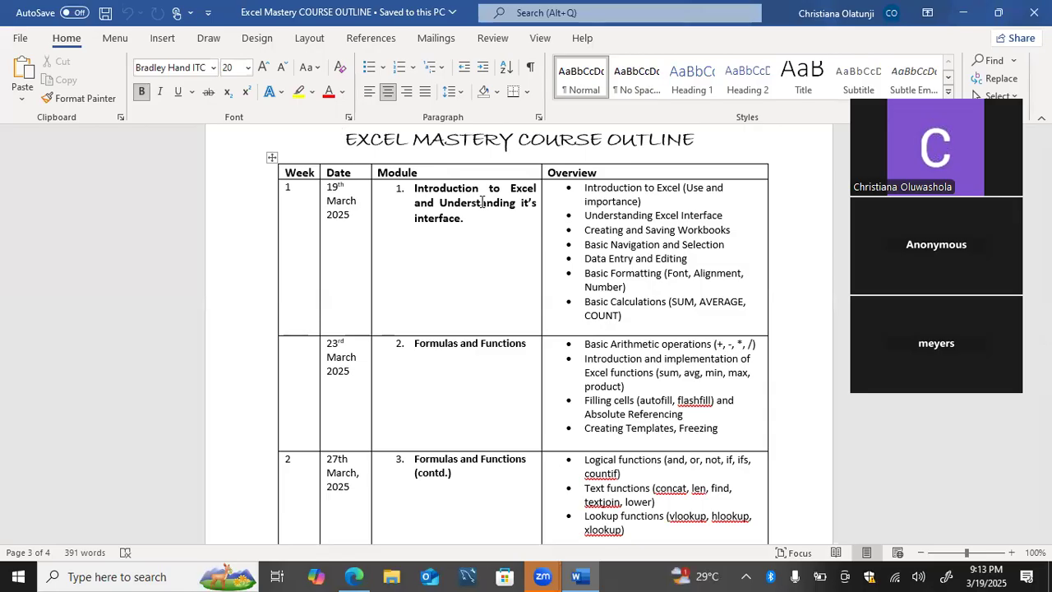
# - Skim the whole Excel Mastery course outline table through week 5 and return to the week 1 modules
pyautogui.press('Up')
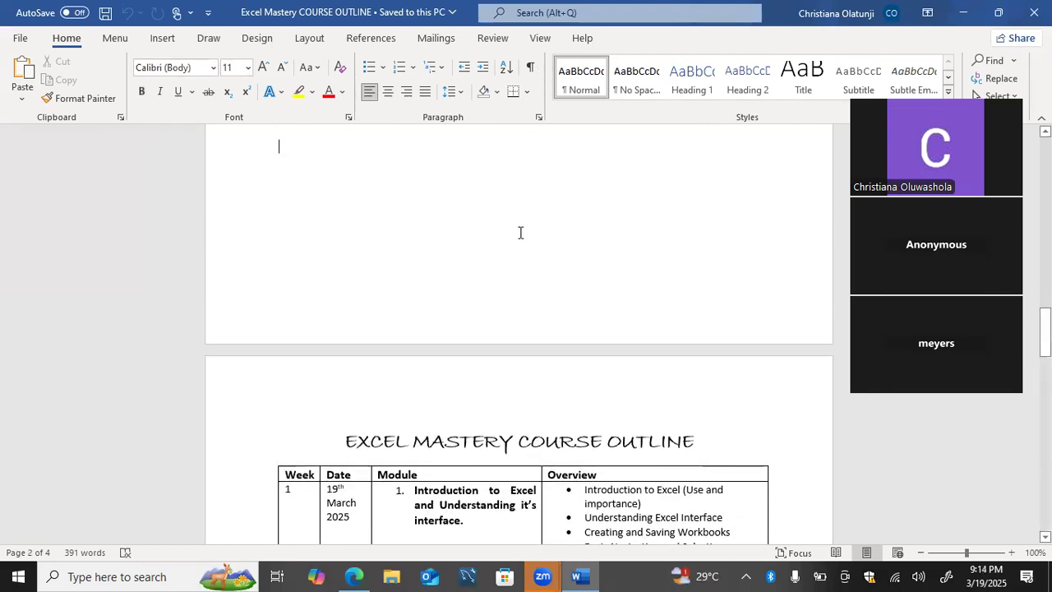
pyautogui.scroll(-4, 521, 233)
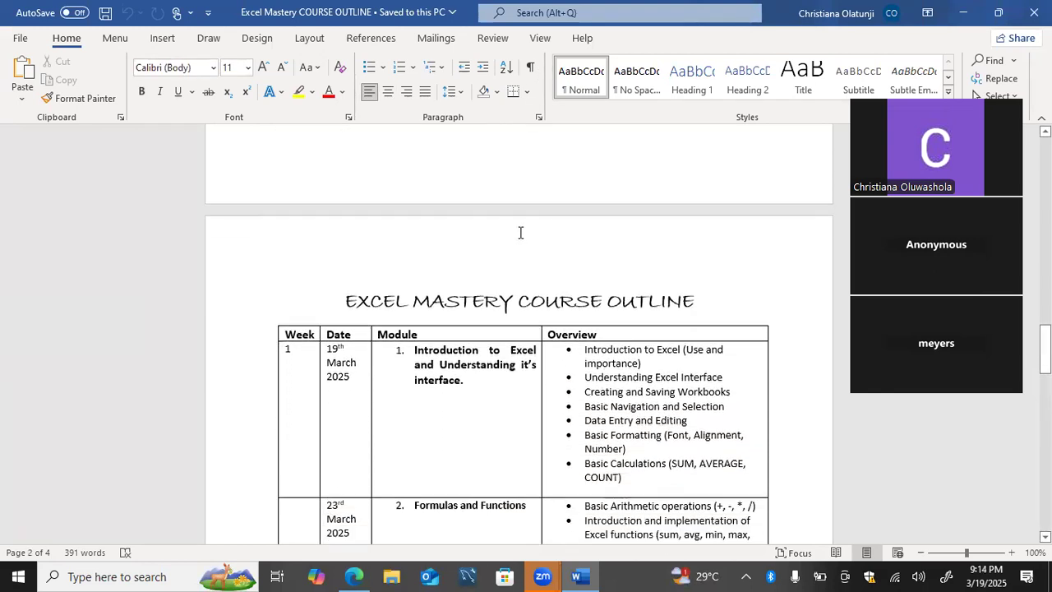
pyautogui.scroll(-1, 520, 233)
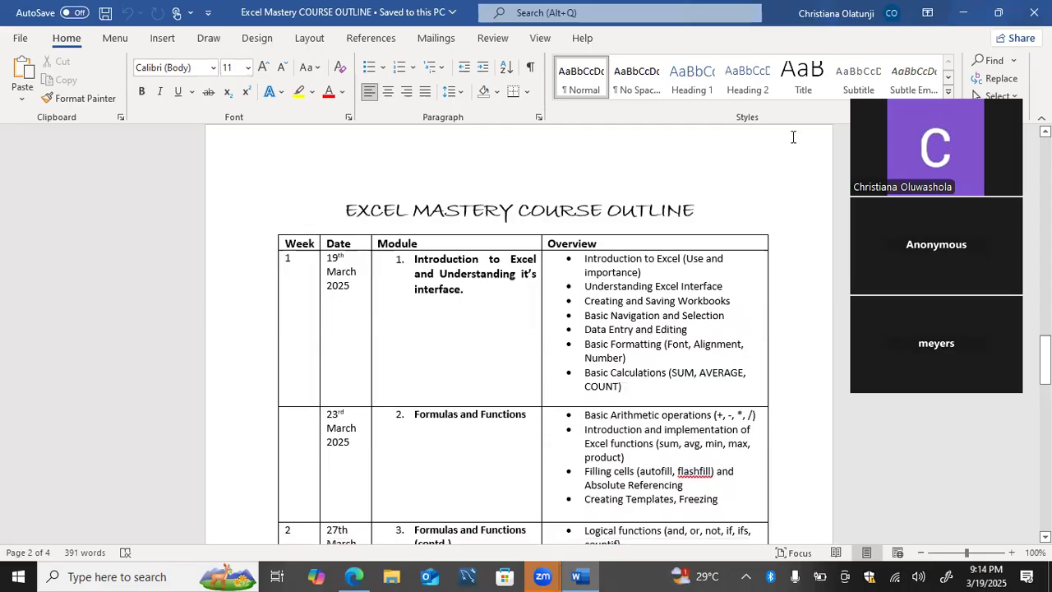
pyautogui.scroll(-20, 520, 329)
pyautogui.scroll(7, 521, 329)
pyautogui.scroll(10, 521, 328)
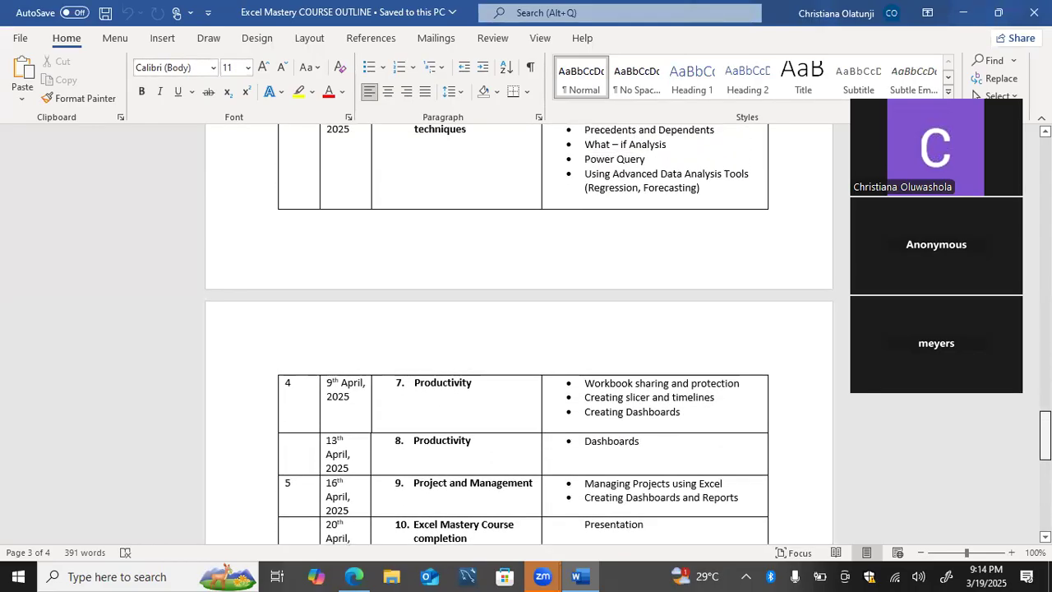
pyautogui.scroll(10, 520, 328)
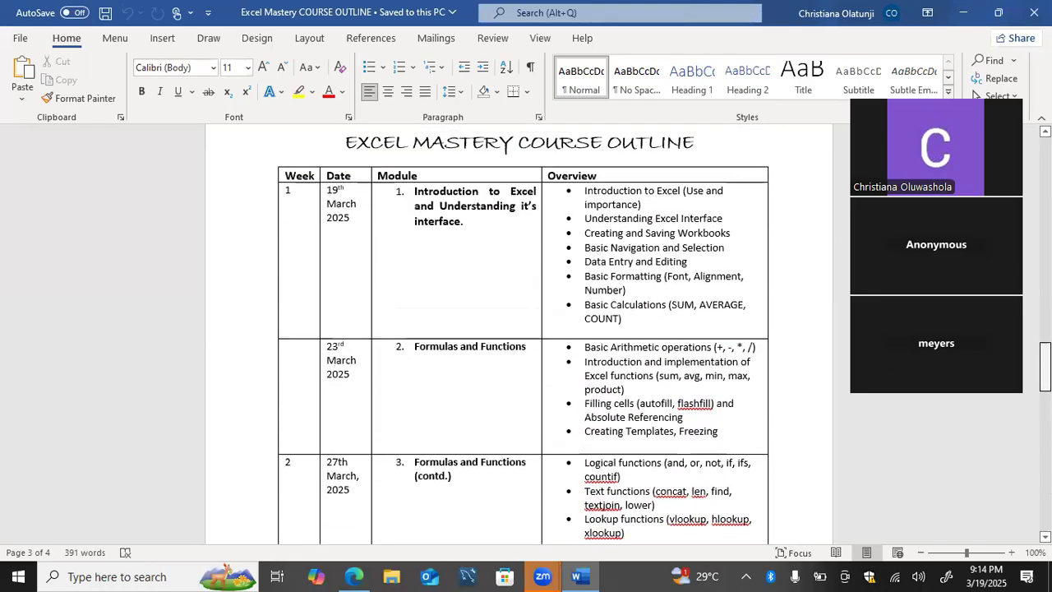
# - Review the outline's overview topics for the introduction, the two Formulas and Functions modules, and Data Management and Analysis
pyautogui.scroll(-4, 520, 328)
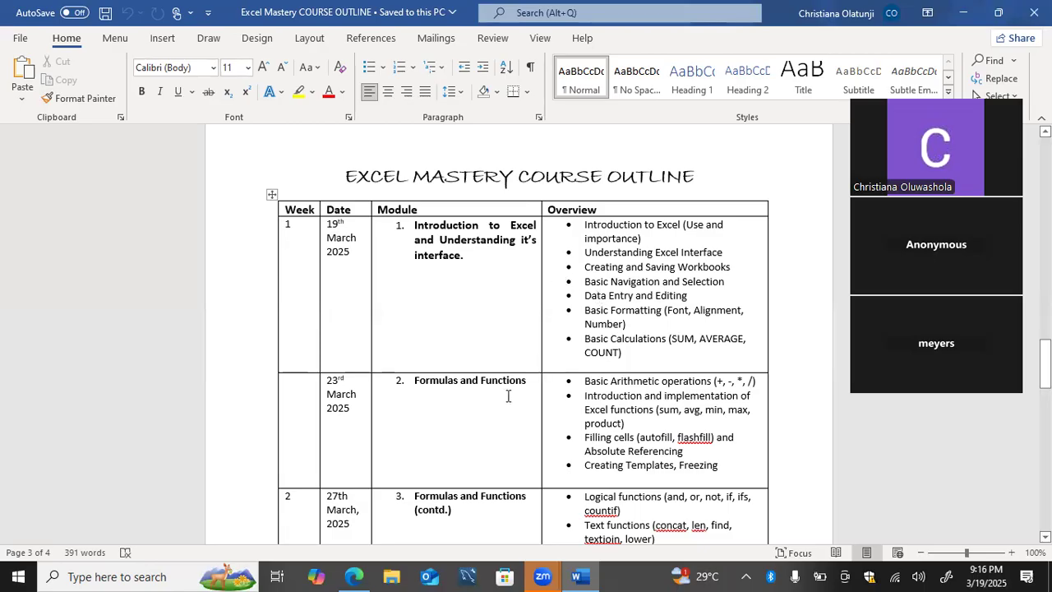
pyautogui.scroll(-2, 508, 396)
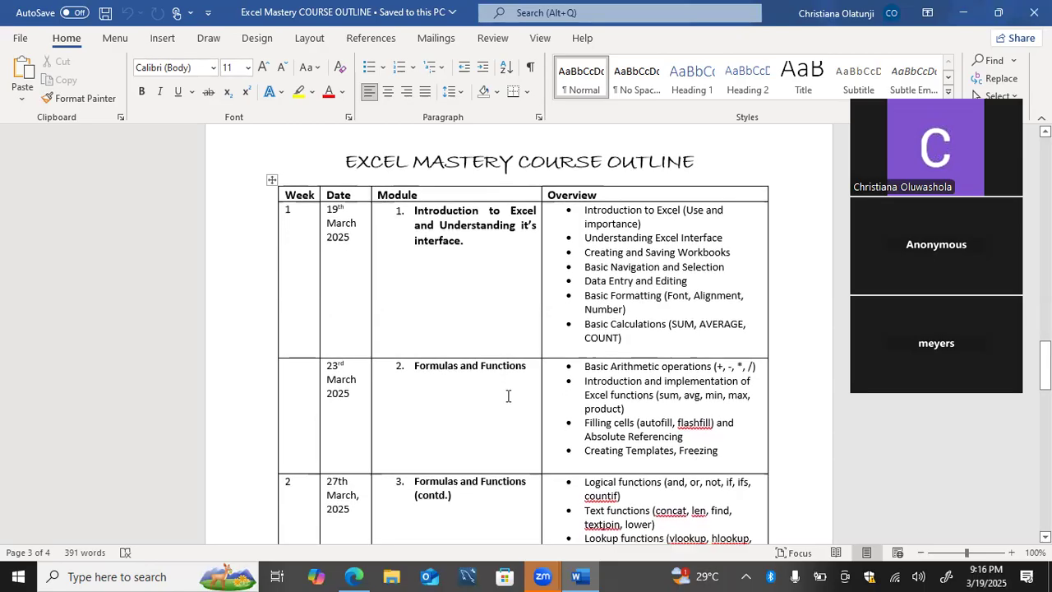
pyautogui.scroll(-2, 508, 396)
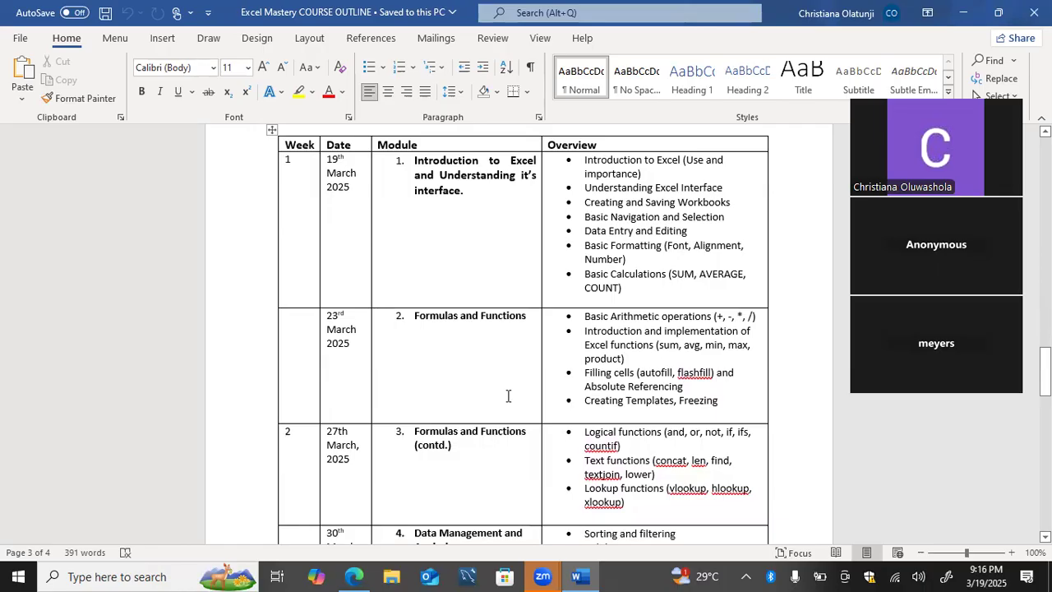
pyautogui.scroll(-2, 508, 396)
pyautogui.scroll(-1, 508, 396)
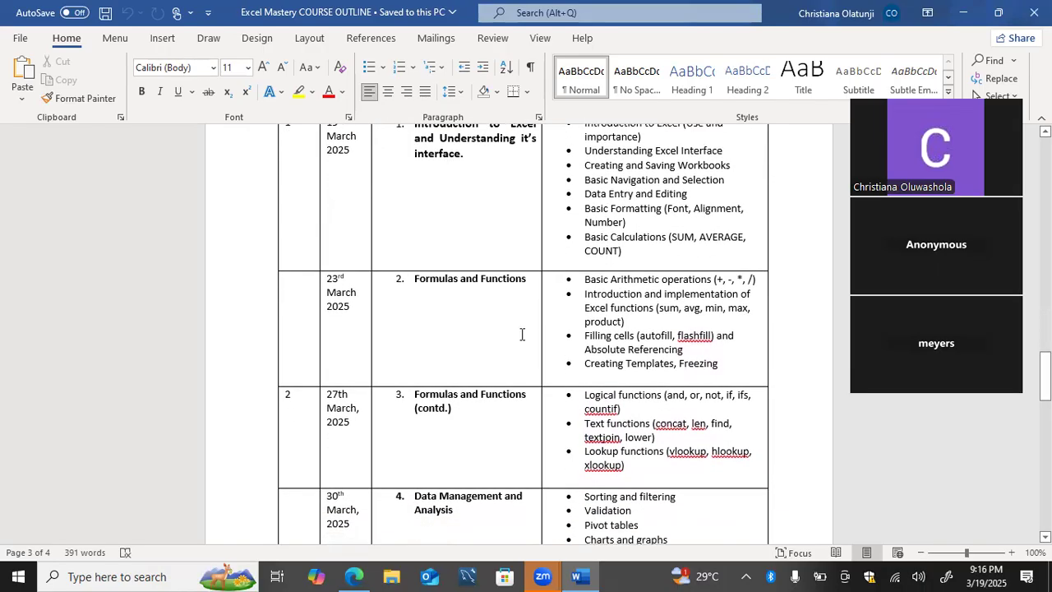
pyautogui.click(577, 280)
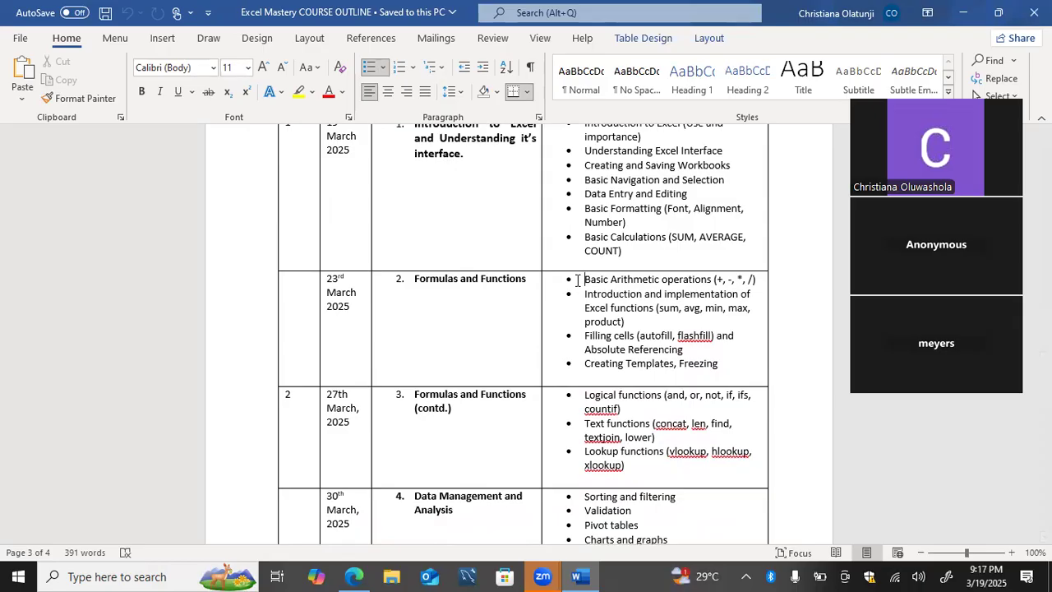
pyautogui.press('Down')
pyautogui.press('Down')
pyautogui.press('Down')
pyautogui.press('Down')
pyautogui.press('Down')
pyautogui.press('Down')
pyautogui.press('Down')
pyautogui.press('Down')
pyautogui.press('Down')
pyautogui.scroll(-2, 582, 373)
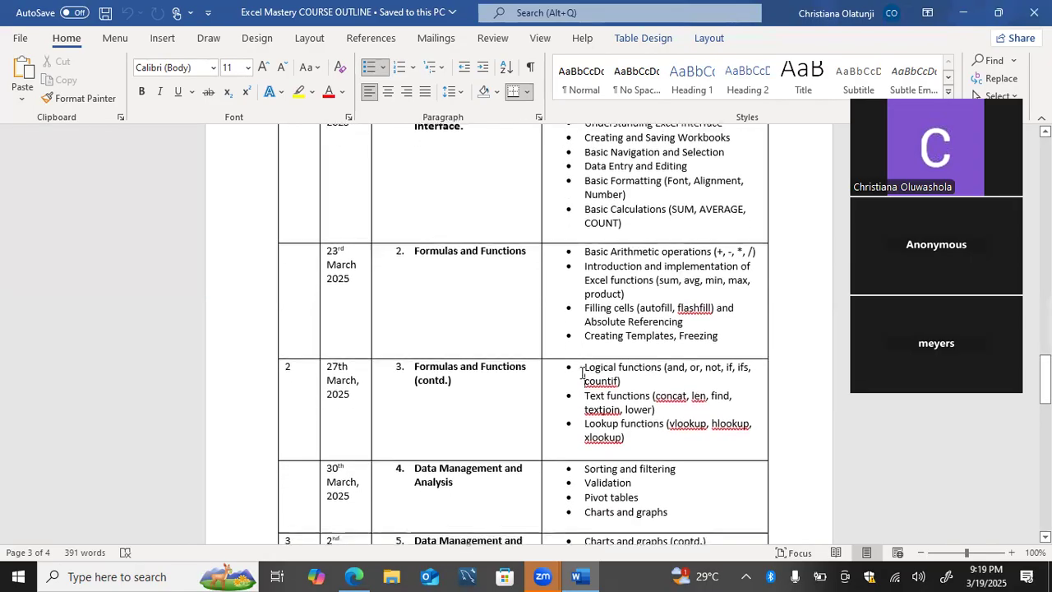
pyautogui.scroll(-1, 582, 373)
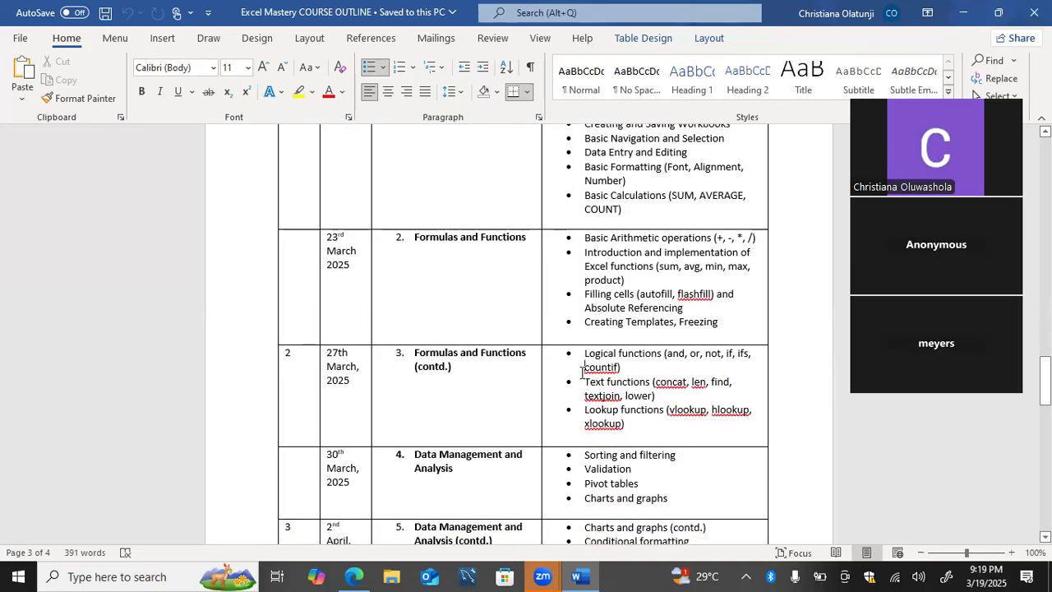
pyautogui.scroll(-1, 582, 373)
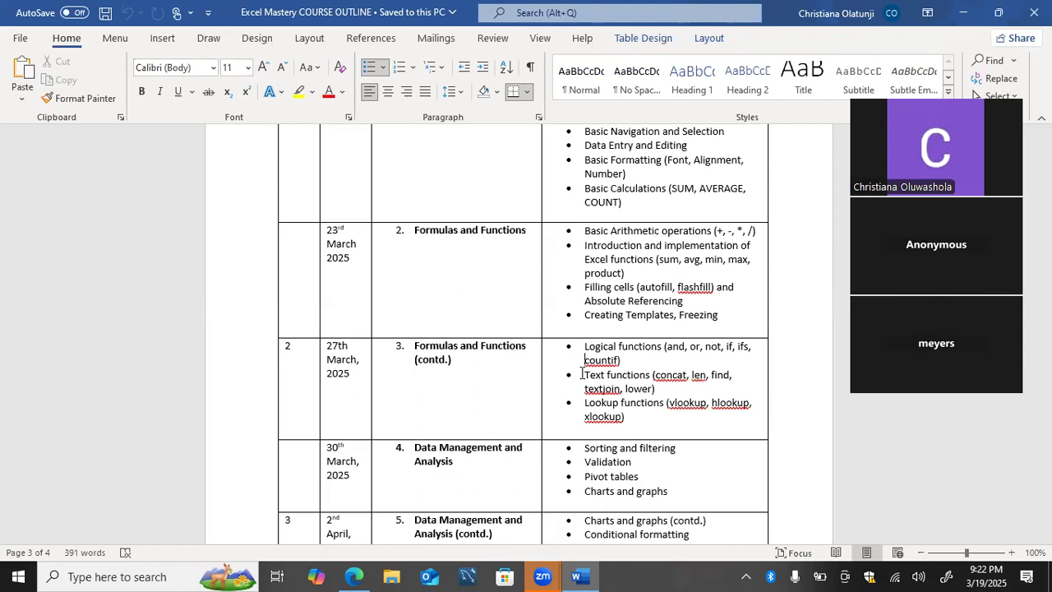
pyautogui.scroll(3, 582, 374)
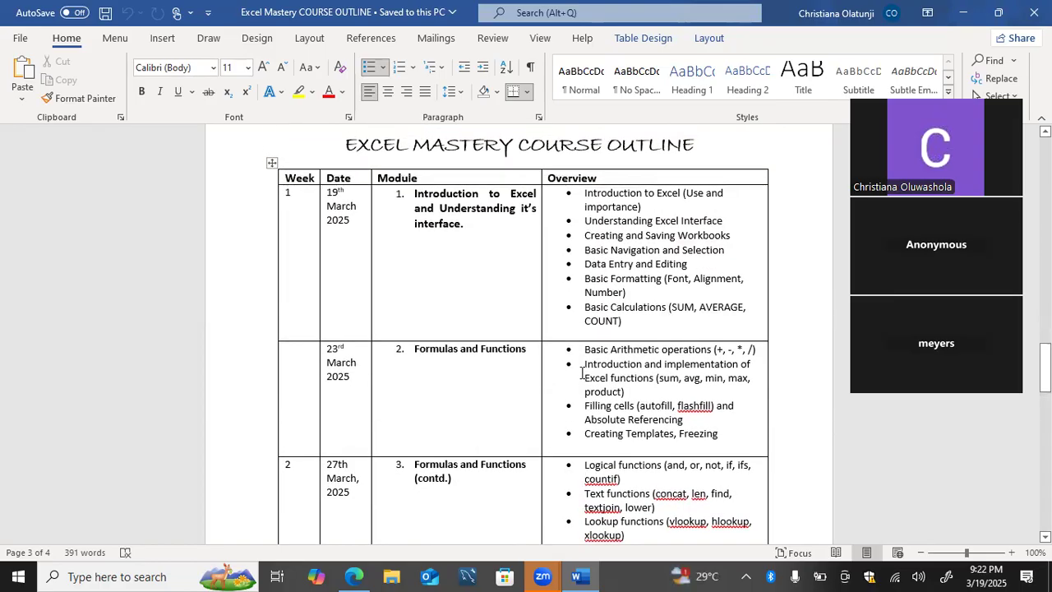
# - Launch Excel from the Windows search and create a blank workbook
pyautogui.click(101, 576)
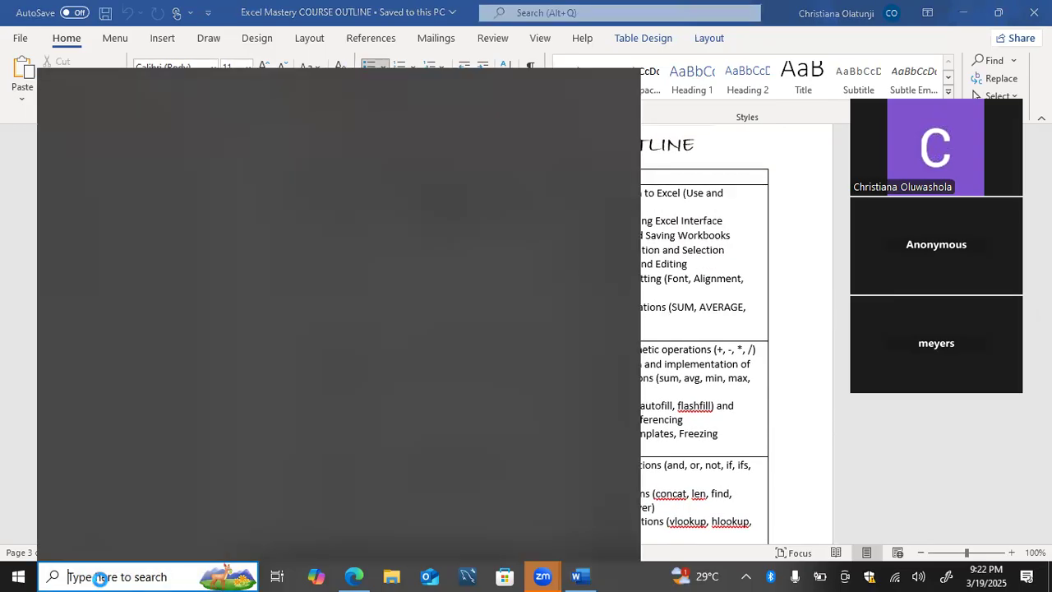
pyautogui.write('xce')
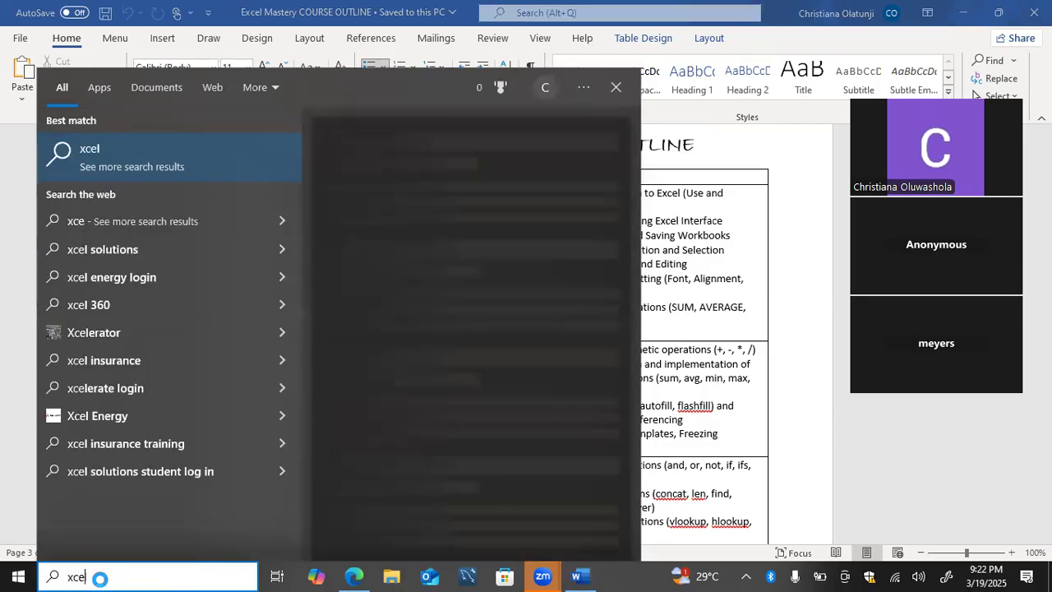
pyautogui.press('BackSpace')
pyautogui.press('BackSpace')
pyautogui.press('BackSpace')
pyautogui.write('ex')
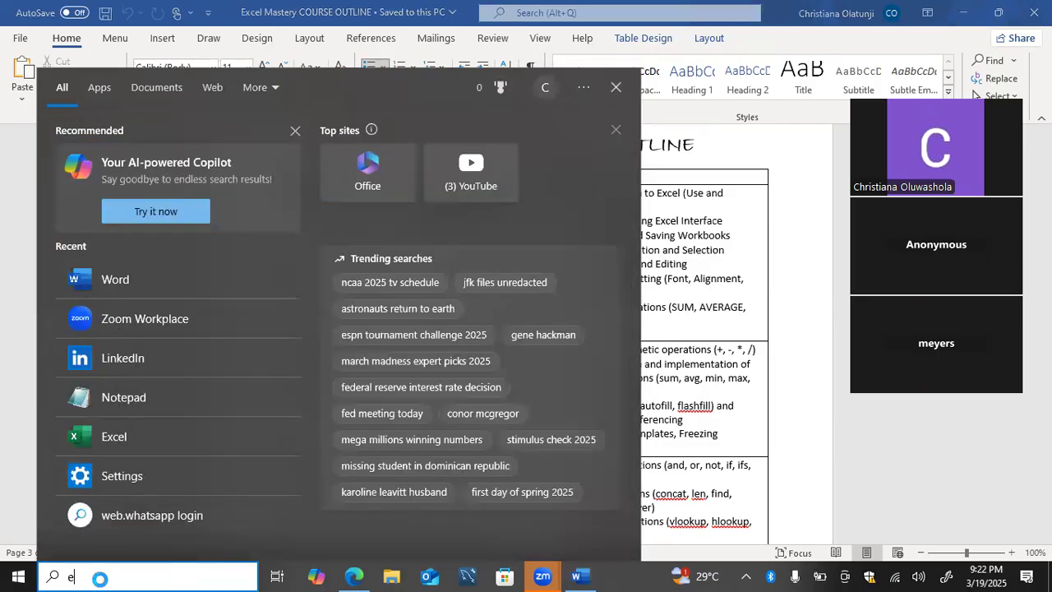
pyautogui.press('Escape')
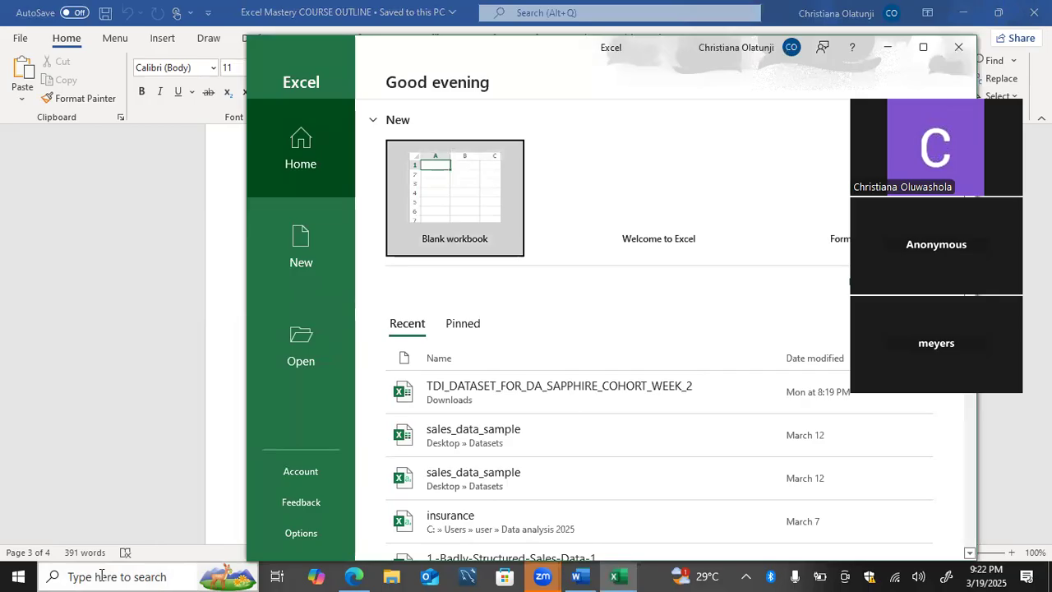
pyautogui.click(467, 175)
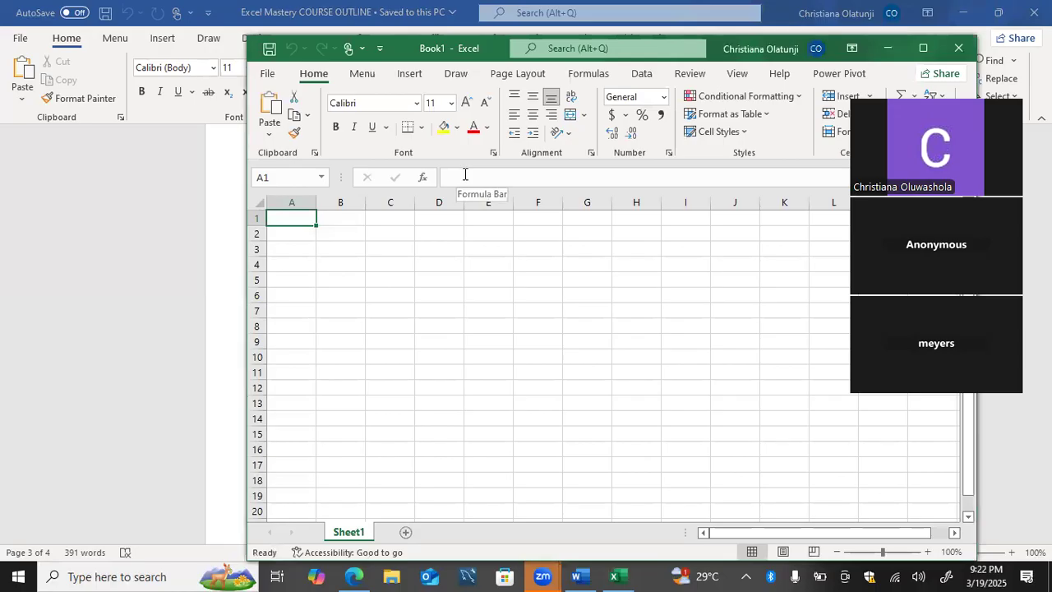
# - Arrange the Word outline and the Excel workbook side by side, narrowing the Word window and showing the outline's Overview column
pyautogui.click(999, 14)
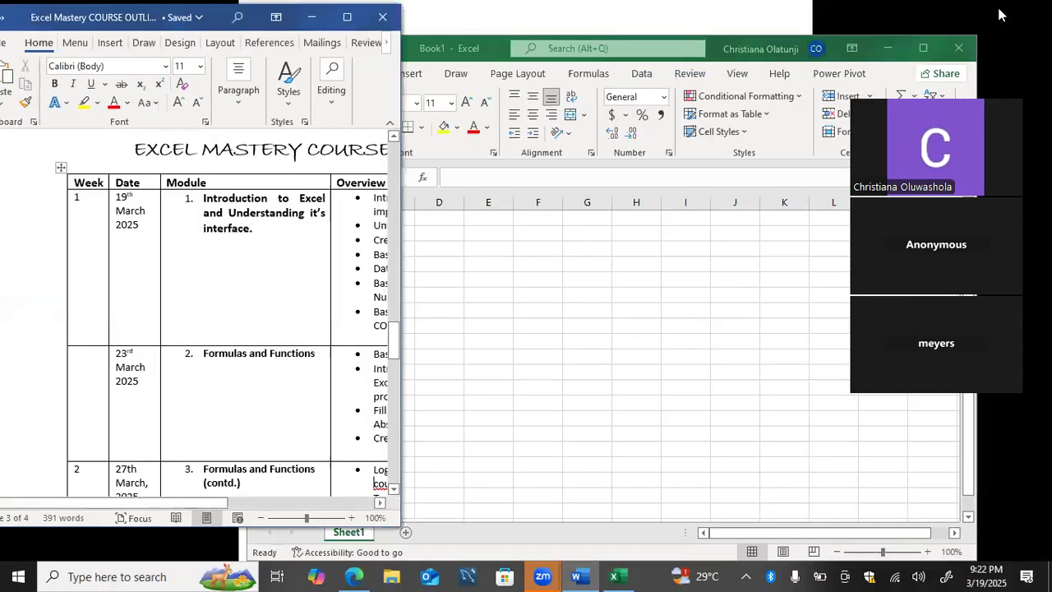
pyautogui.click(501, 47)
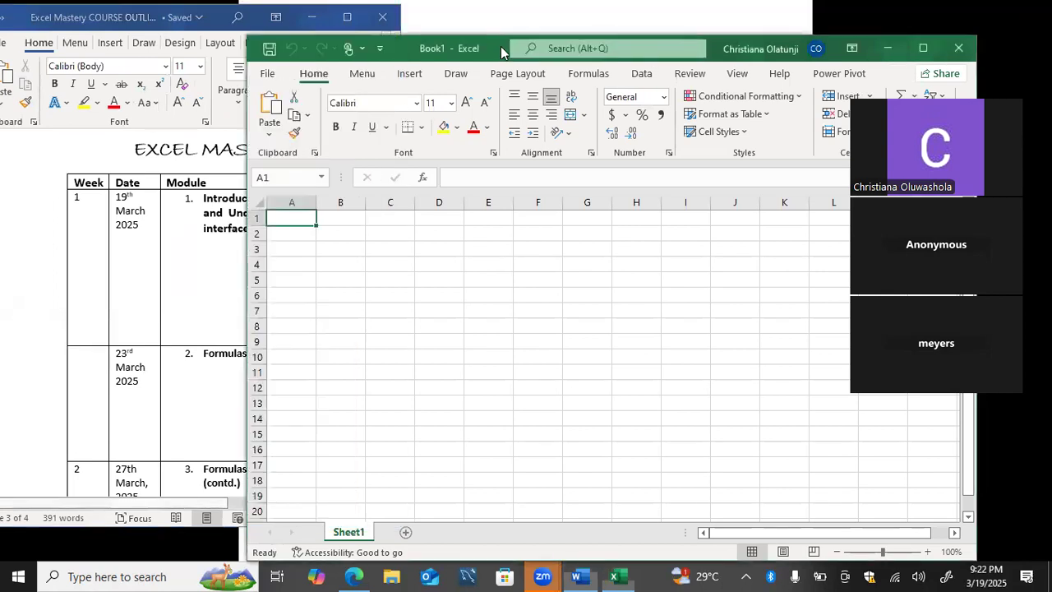
pyautogui.moveTo(500, 46); pyautogui.dragTo(654, 12)
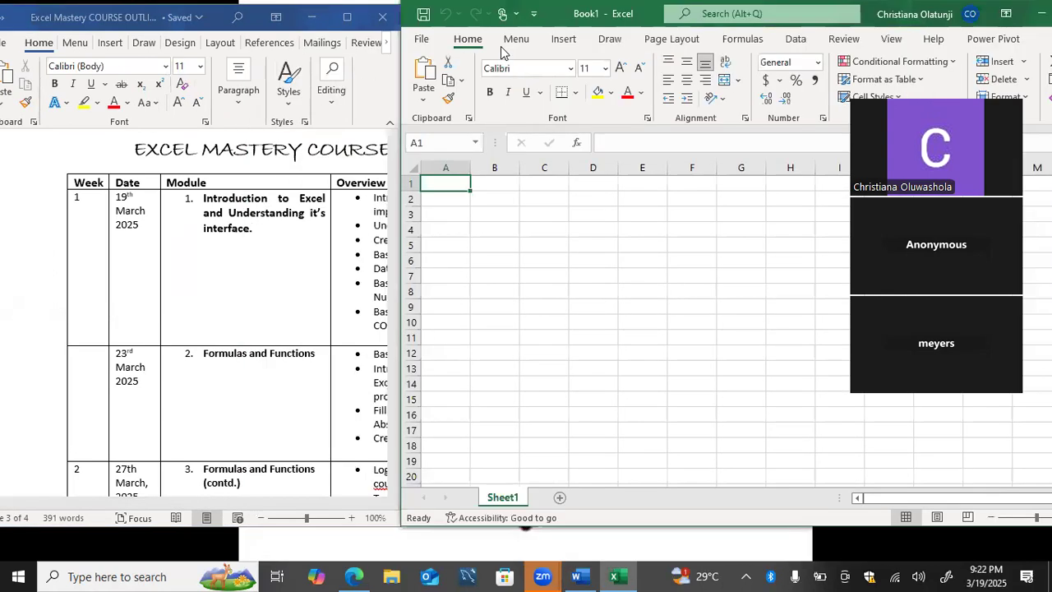
pyautogui.click(368, 98)
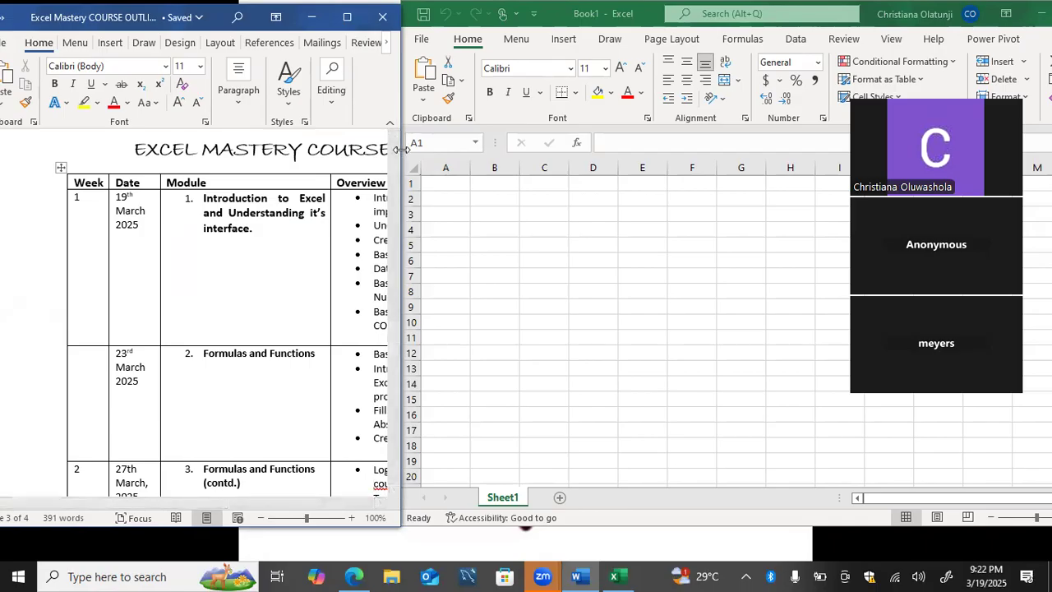
pyautogui.moveTo(401, 150); pyautogui.dragTo(369, 149)
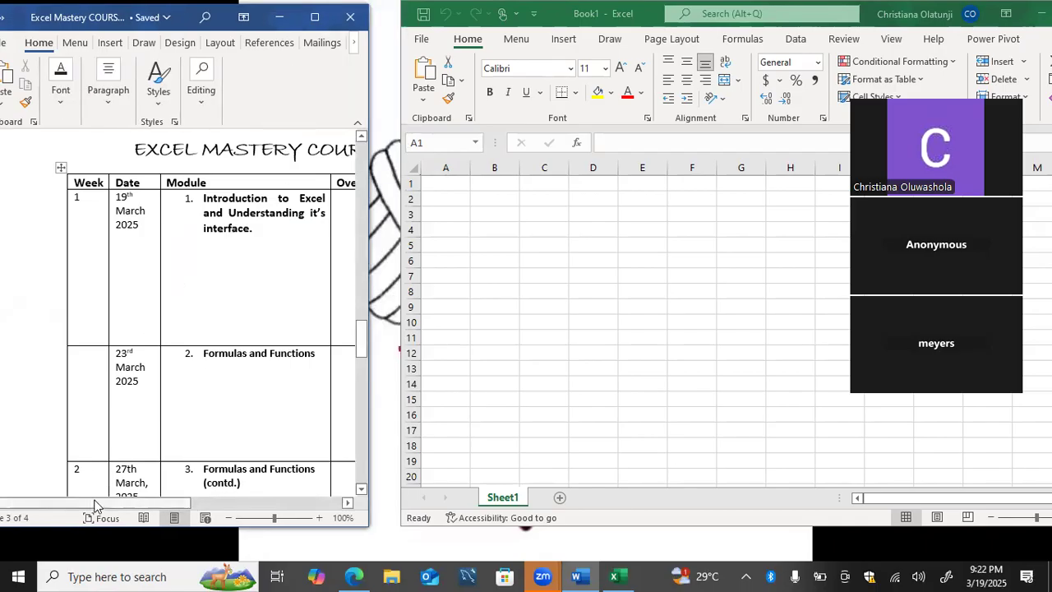
pyautogui.moveTo(95, 505); pyautogui.dragTo(217, 504)
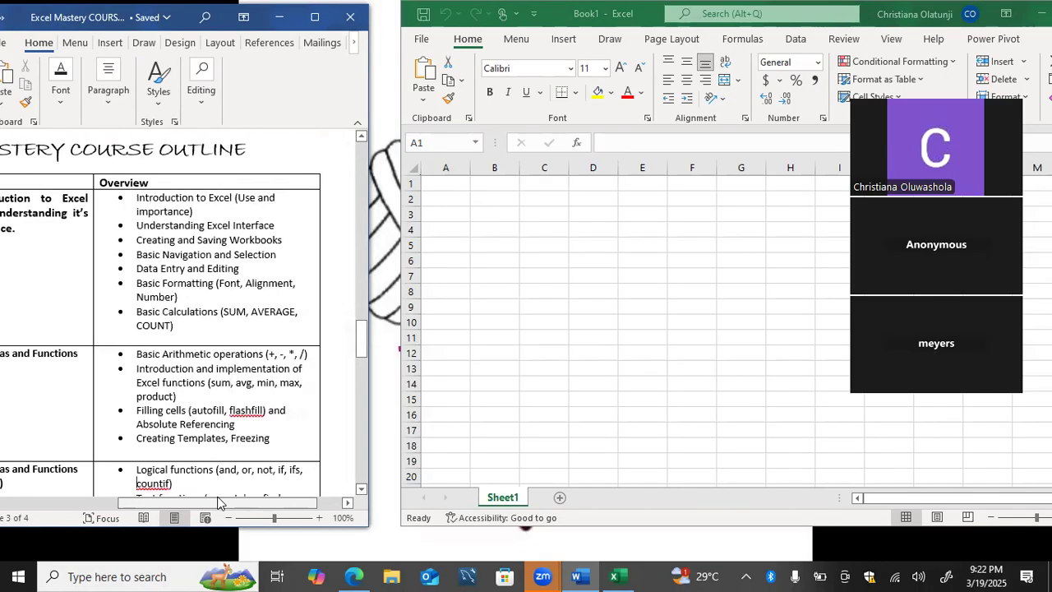
# - Enter 2, 4 and 6 in cells A1 to A3 and select the three numbers
pyautogui.click(449, 178)
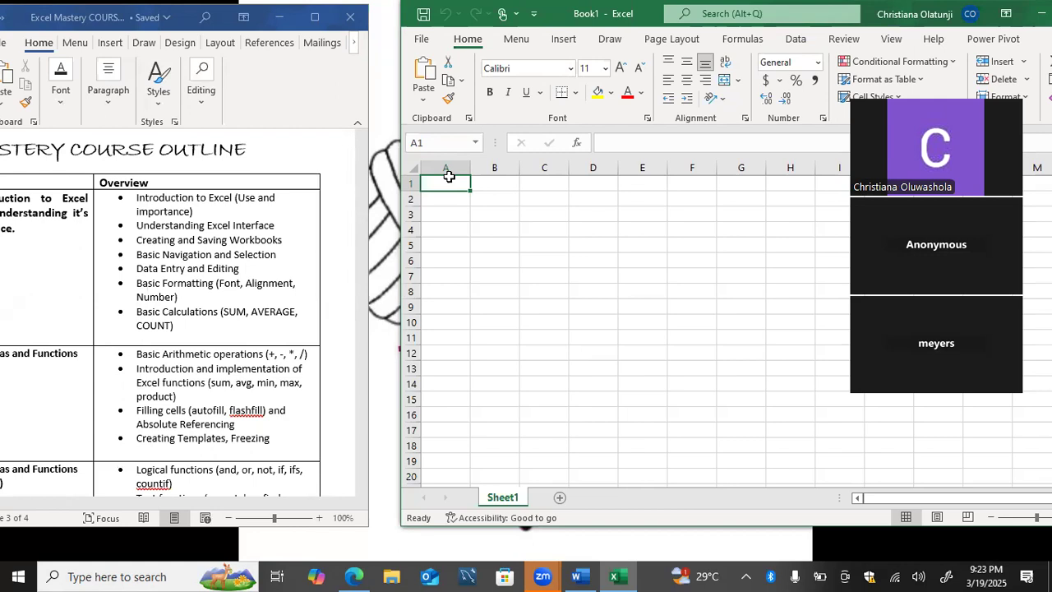
pyautogui.write('2')
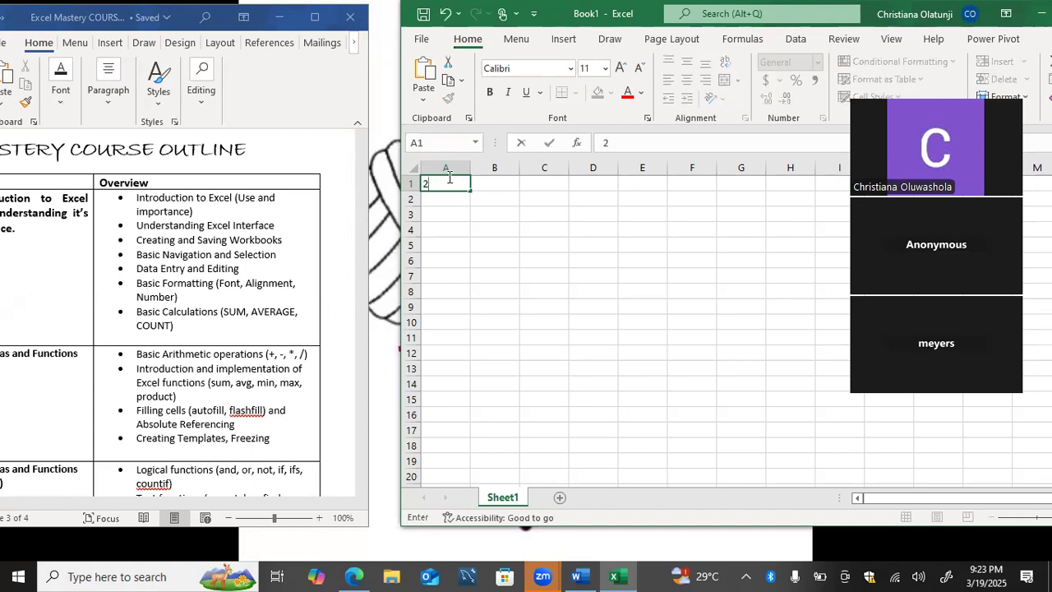
pyautogui.press('Return')
pyautogui.write('4')
pyautogui.press('Return')
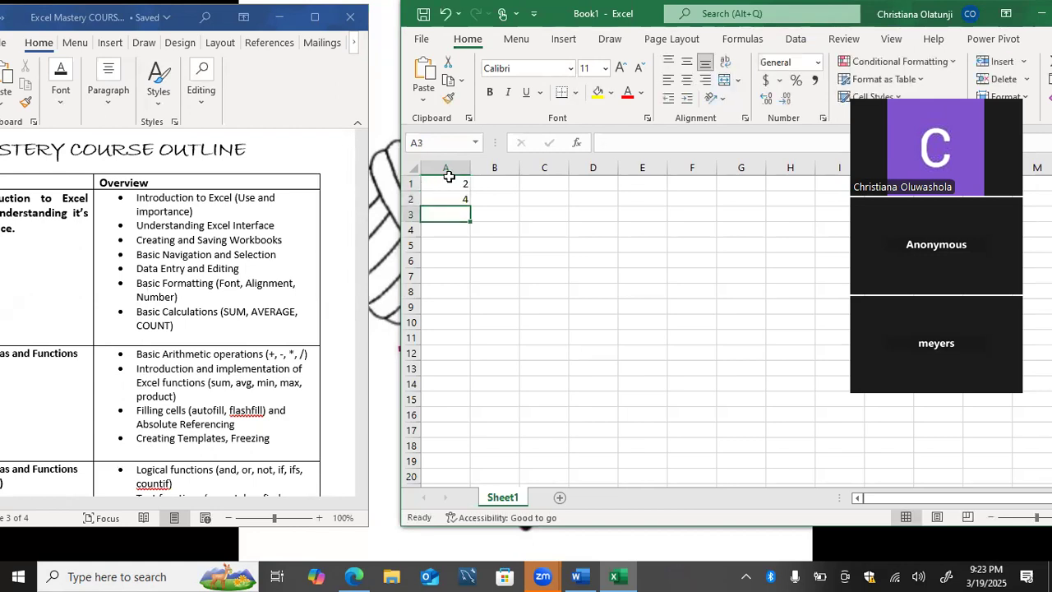
pyautogui.write('6')
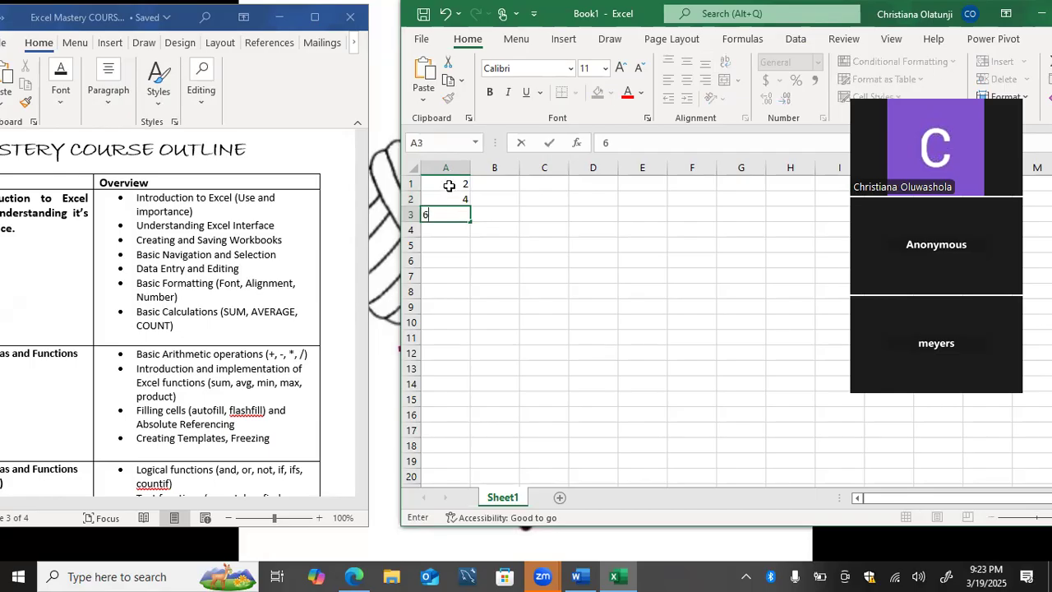
pyautogui.moveTo(449, 184); pyautogui.dragTo(447, 213)
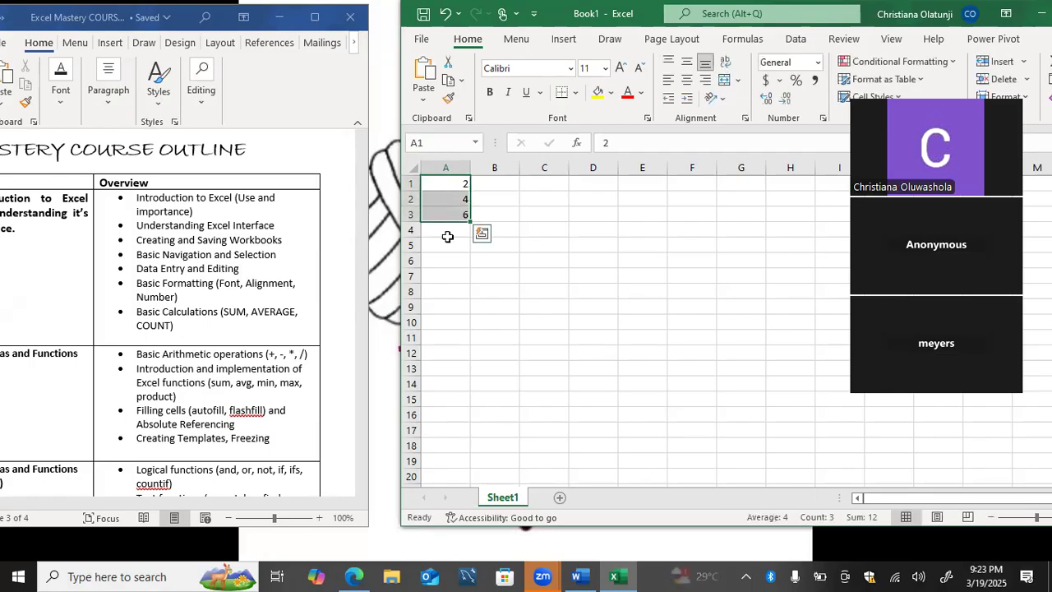
# - Enter the formula =2 in cell A4, below the three numbers
pyautogui.click(447, 237)
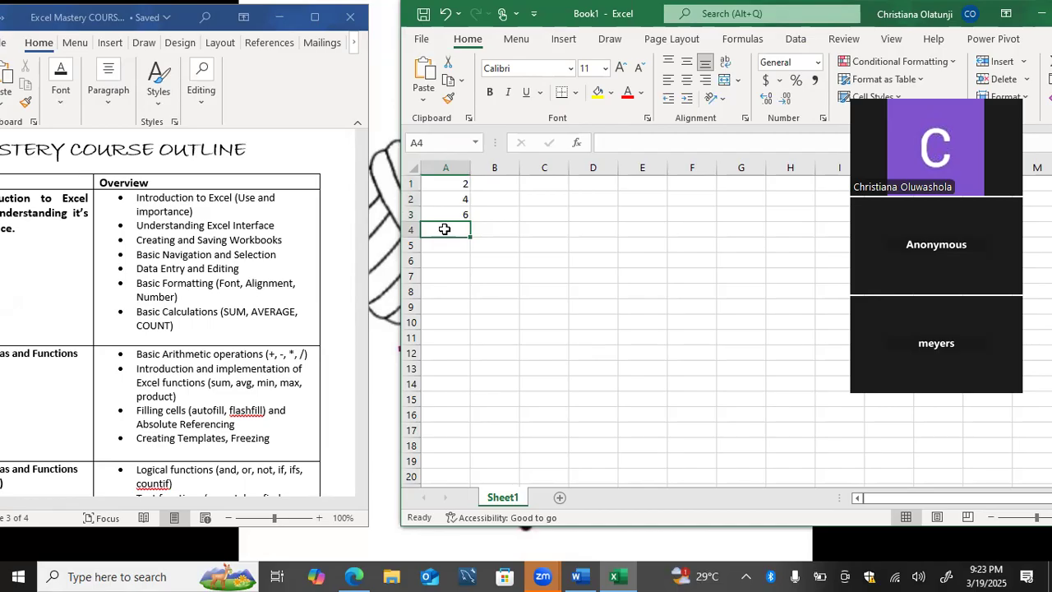
pyautogui.write('=')
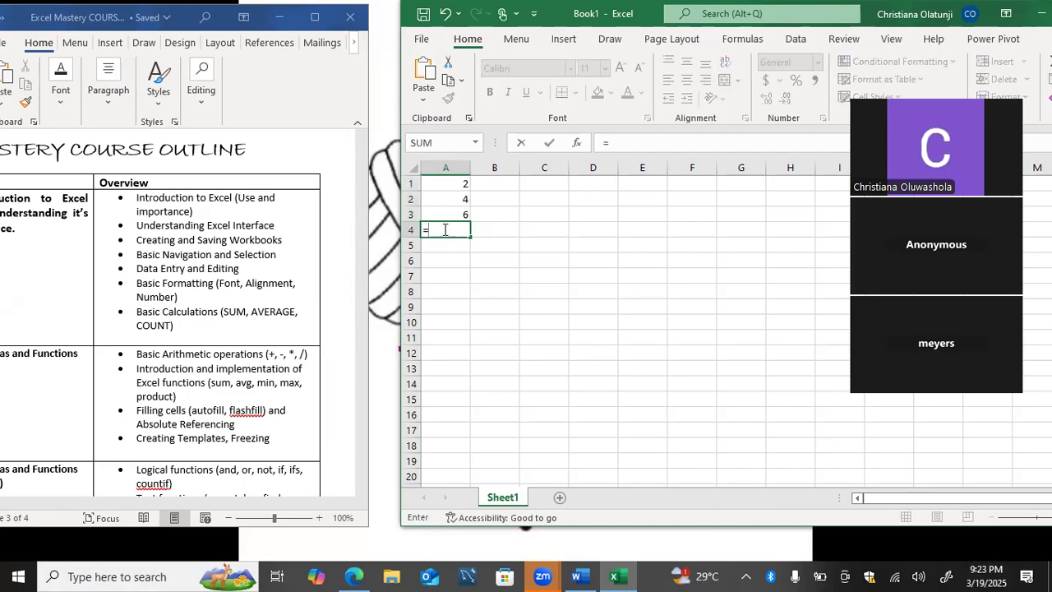
pyautogui.write('2')
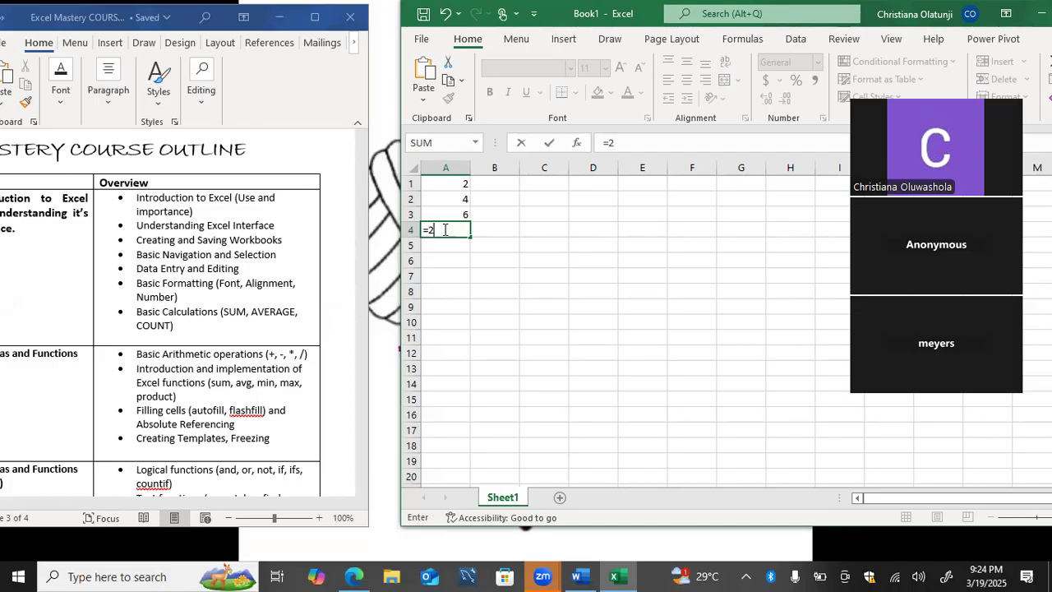
# - Demonstrate columns and rows by selecting columns A, C and D, followed by rows 1, 2 and 3
pyautogui.click(452, 156)
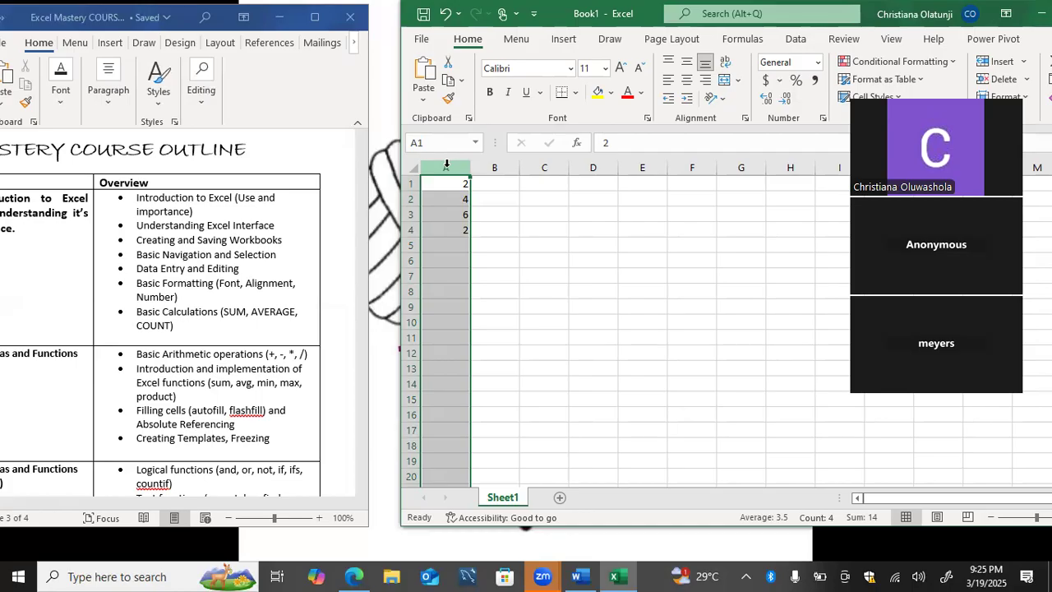
pyautogui.click(536, 164)
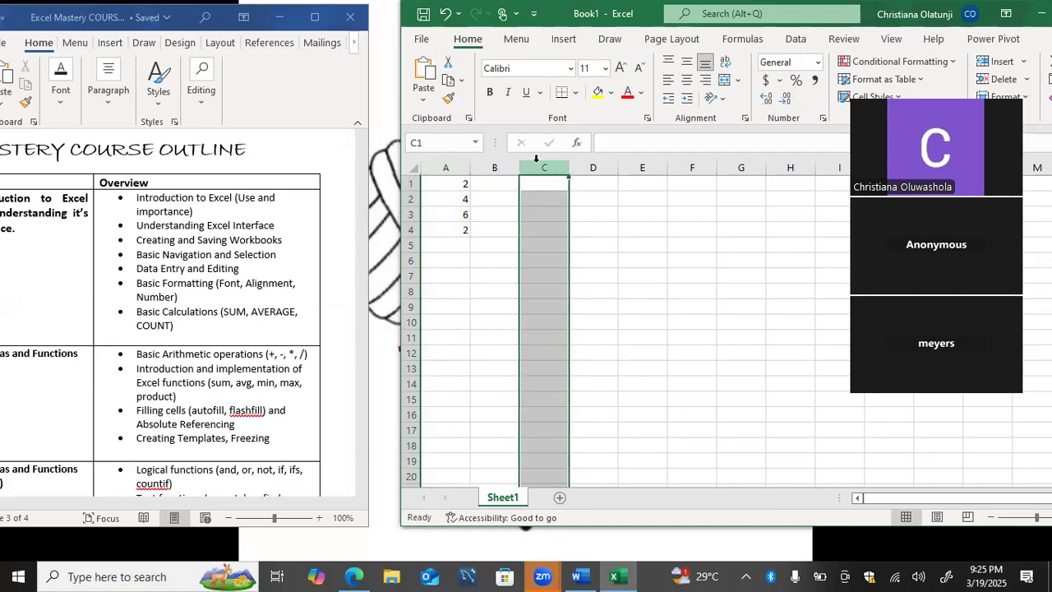
pyautogui.click(592, 165)
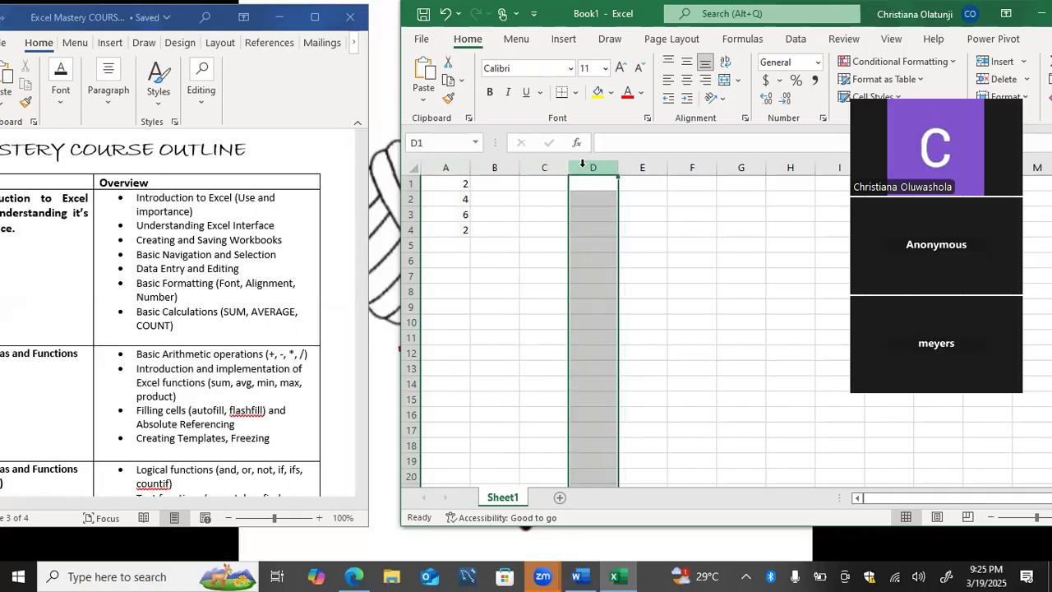
pyautogui.click(408, 184)
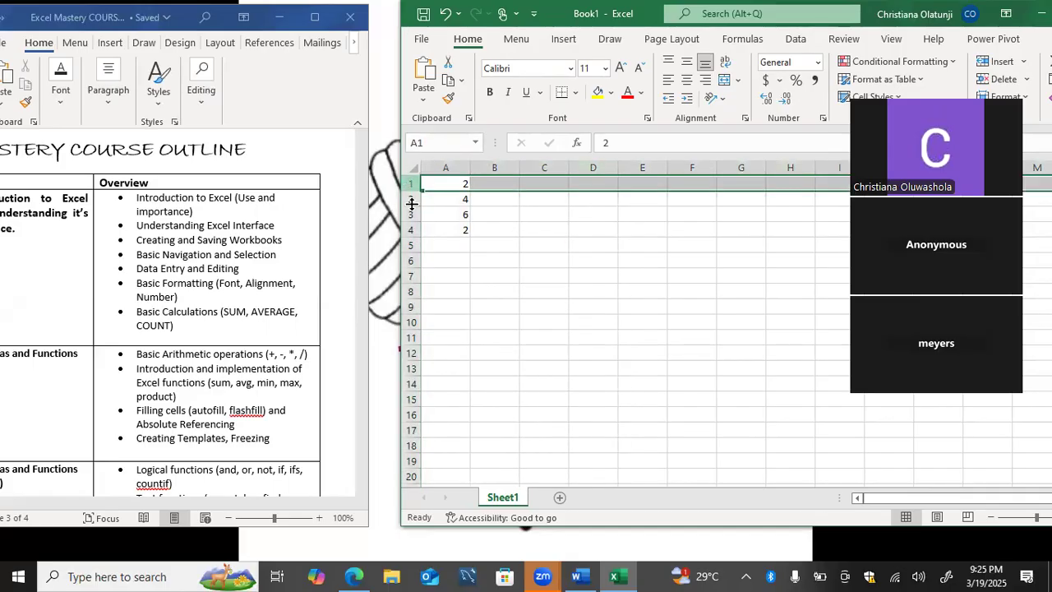
pyautogui.click(408, 200)
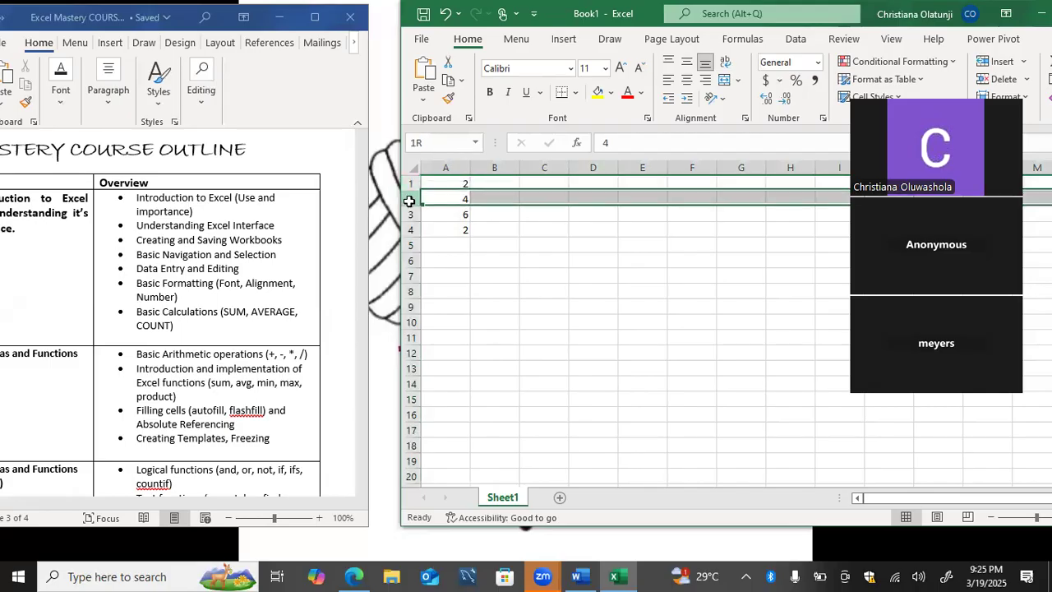
pyautogui.click(405, 215)
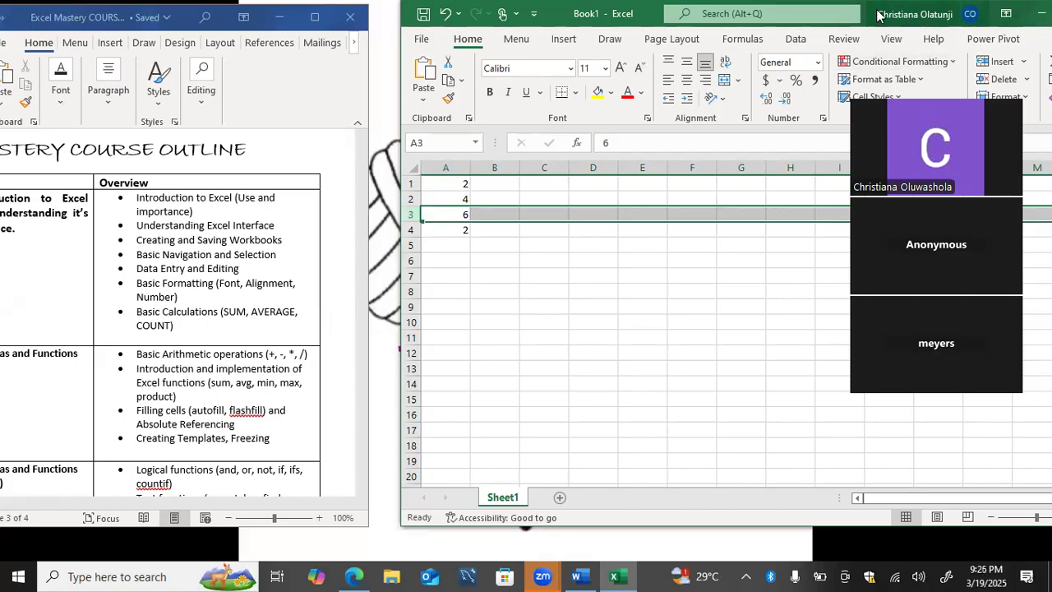
# - Maximize the Excel window and select a block of empty cells in the worksheet grid
pyautogui.doubleClick(854, 3)
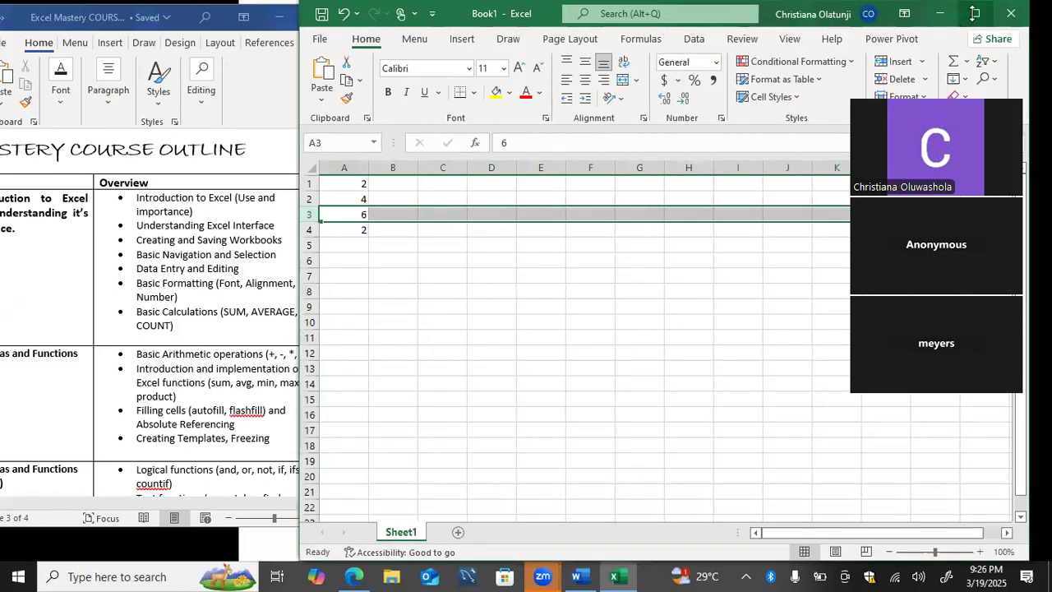
pyautogui.doubleClick(973, 11)
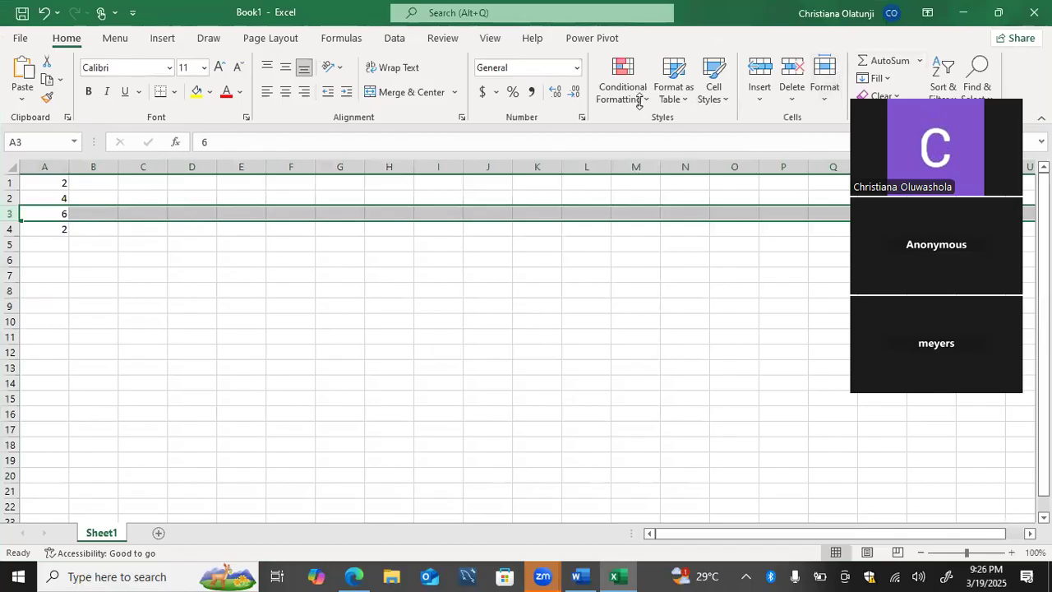
pyautogui.click(375, 262)
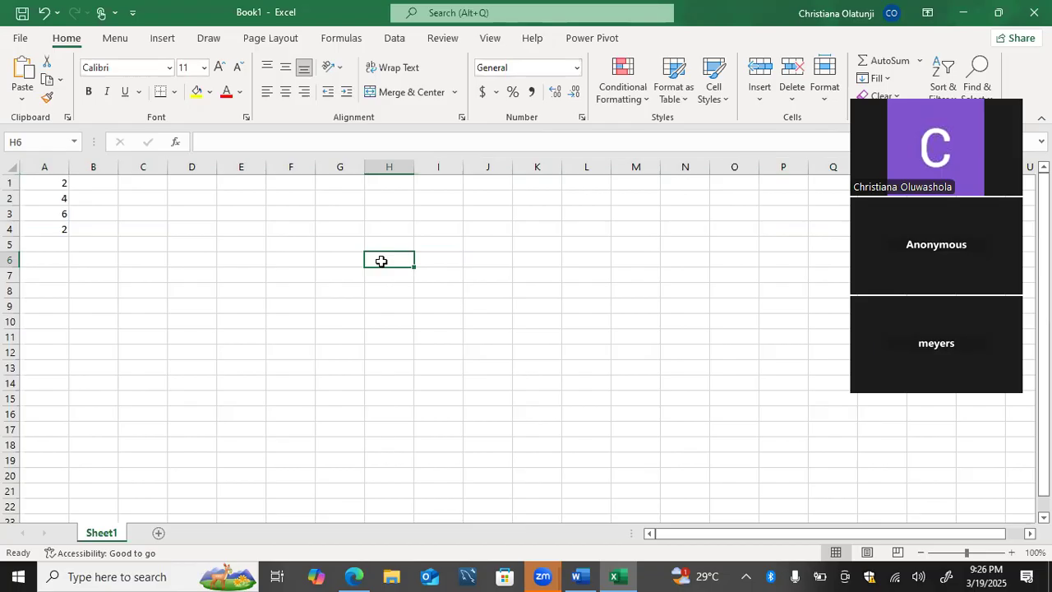
pyautogui.moveTo(40, 186); pyautogui.dragTo(812, 512)
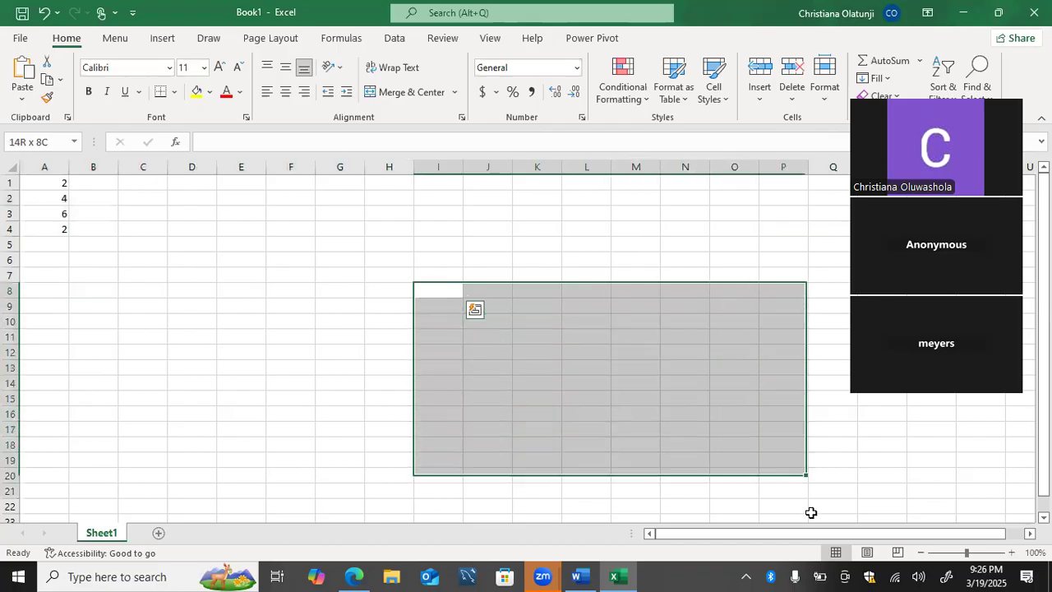
# - Select cells A1, H8 and O22 in turn, showing where the active cell's reference is displayed
pyautogui.click(28, 182)
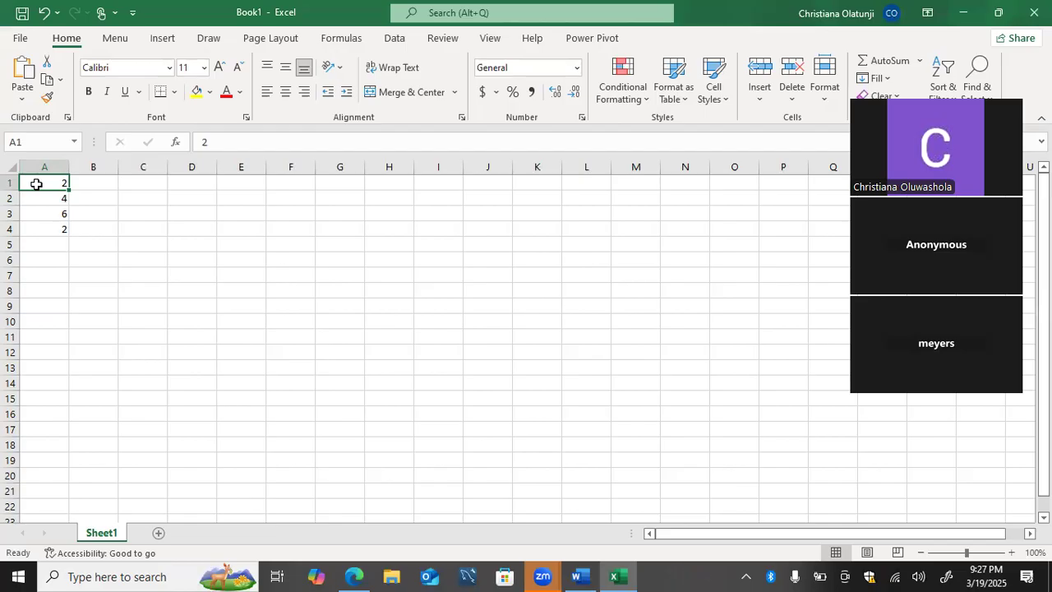
pyautogui.click(30, 140)
pyautogui.click(30, 140)
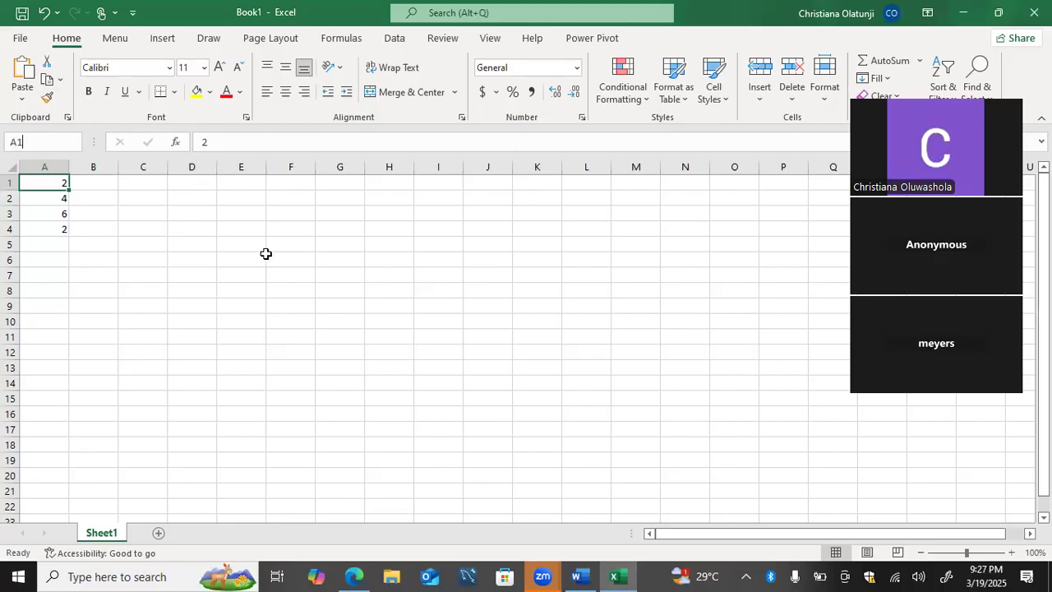
pyautogui.click(373, 290)
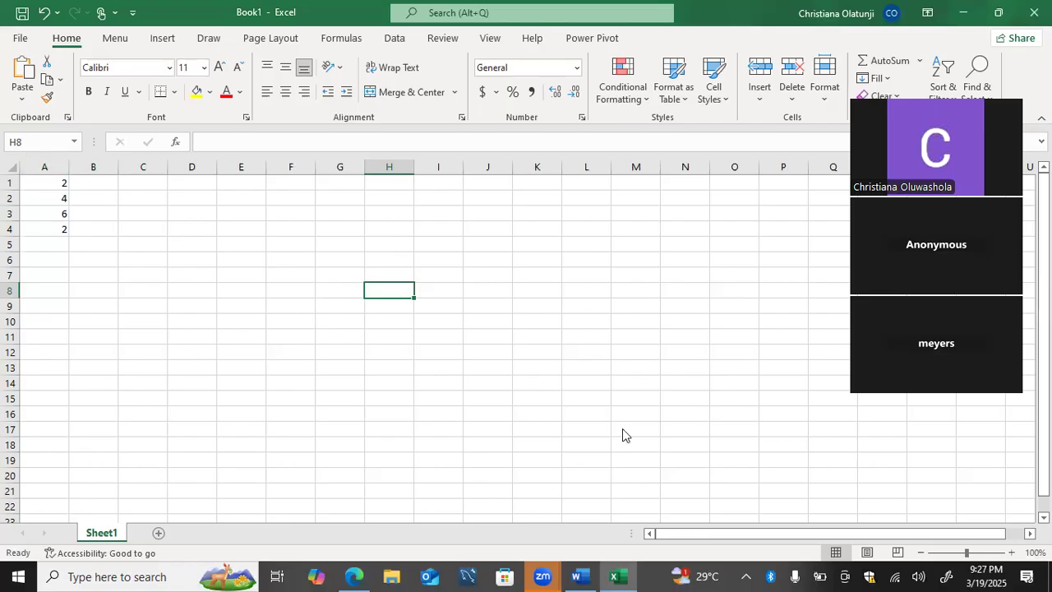
pyautogui.click(736, 512)
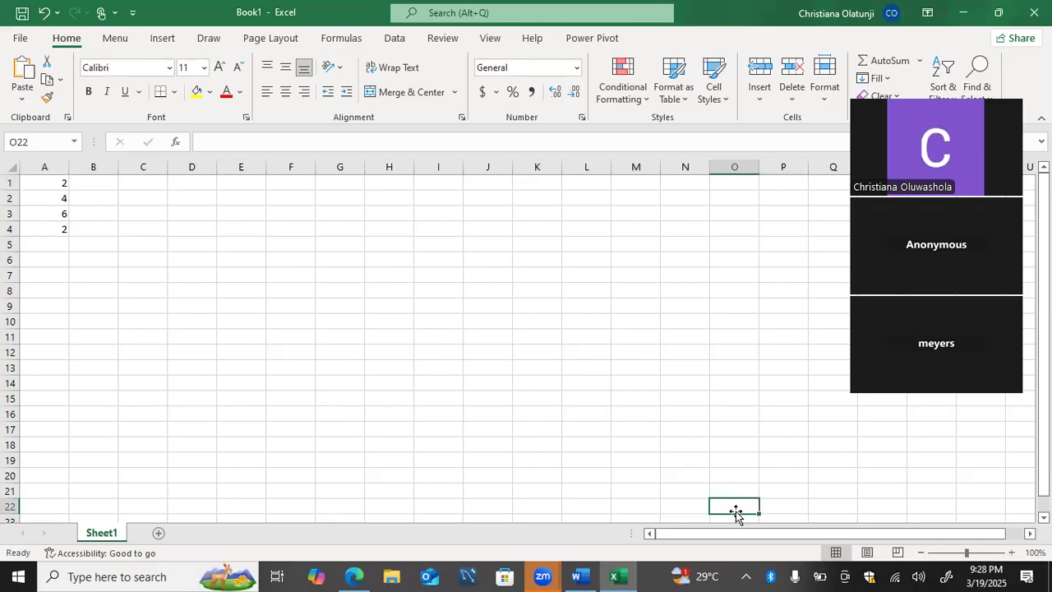
pyautogui.click(74, 145)
pyautogui.click(59, 147)
pyautogui.click(58, 145)
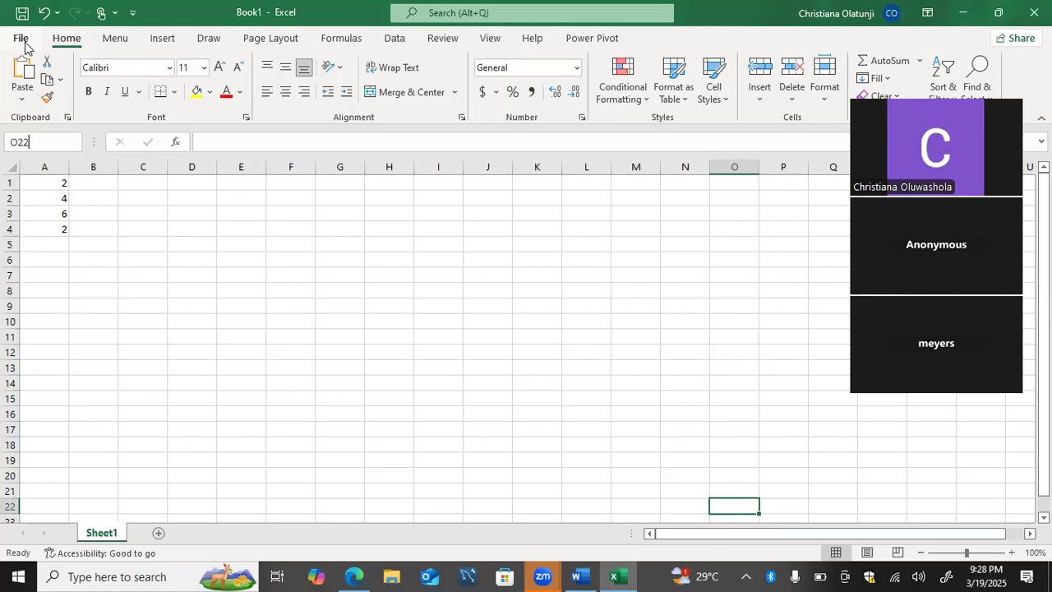
# - View the workbook's Save As and Print pages, cancel the printer access and return to the worksheet
pyautogui.click(21, 39)
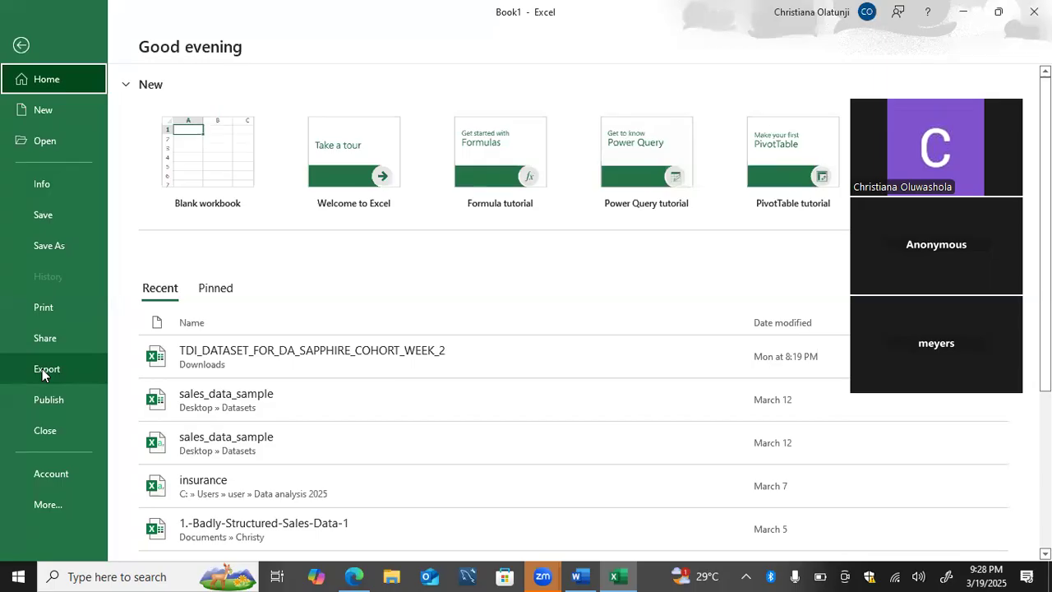
pyautogui.click(56, 215)
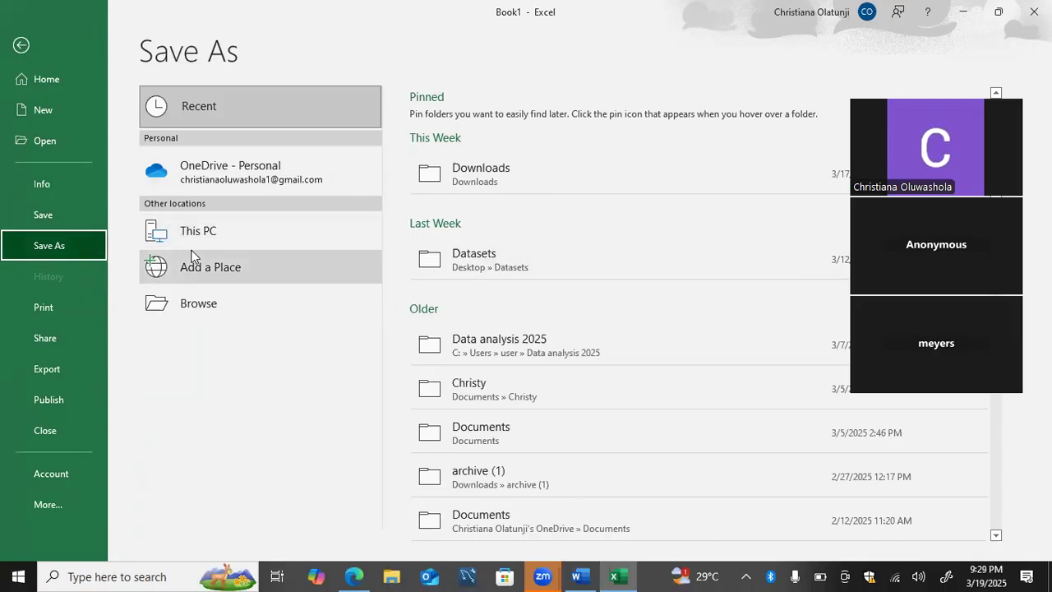
pyautogui.click(10, 309)
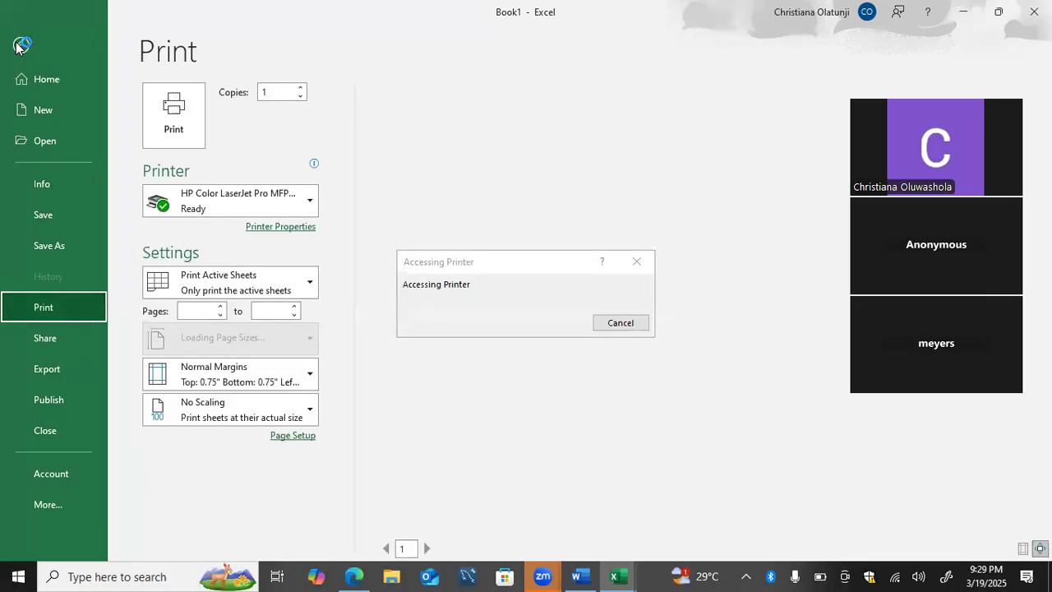
pyautogui.click(619, 322)
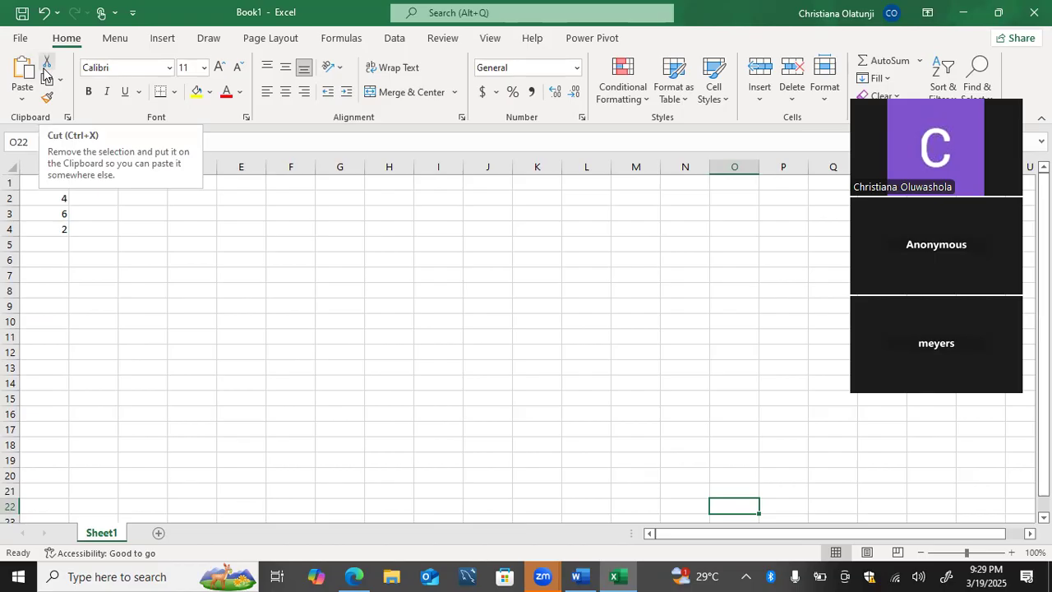
pyautogui.click(179, 226)
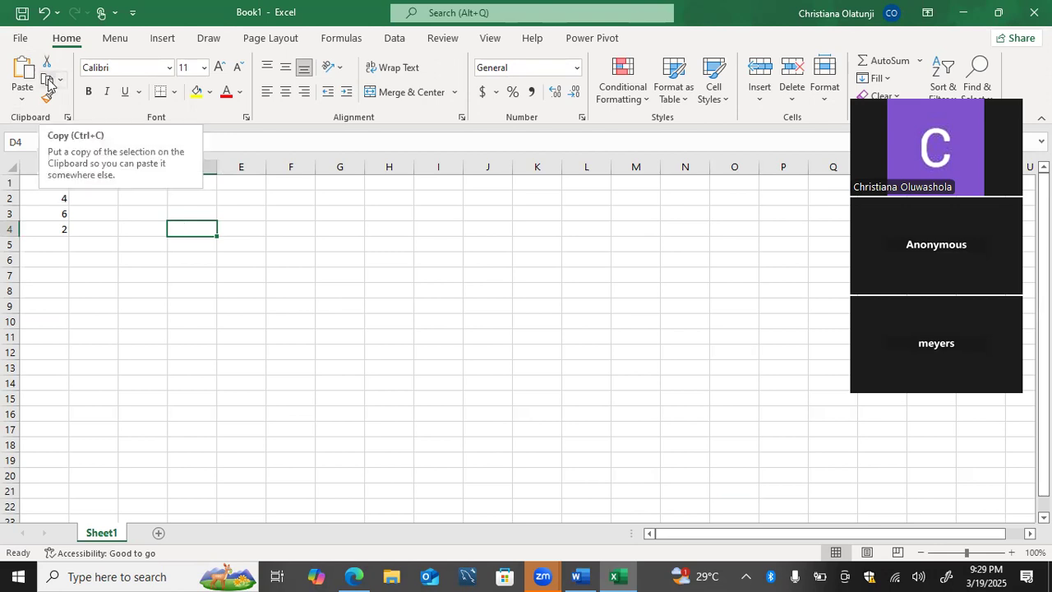
pyautogui.click(174, 198)
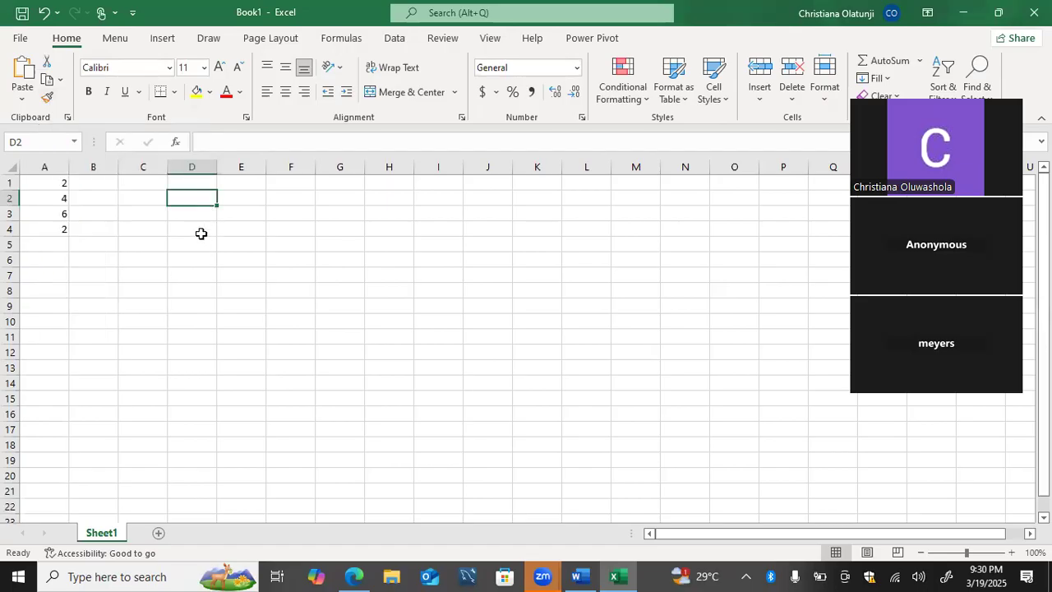
pyautogui.click(44, 168)
pyautogui.click(87, 209)
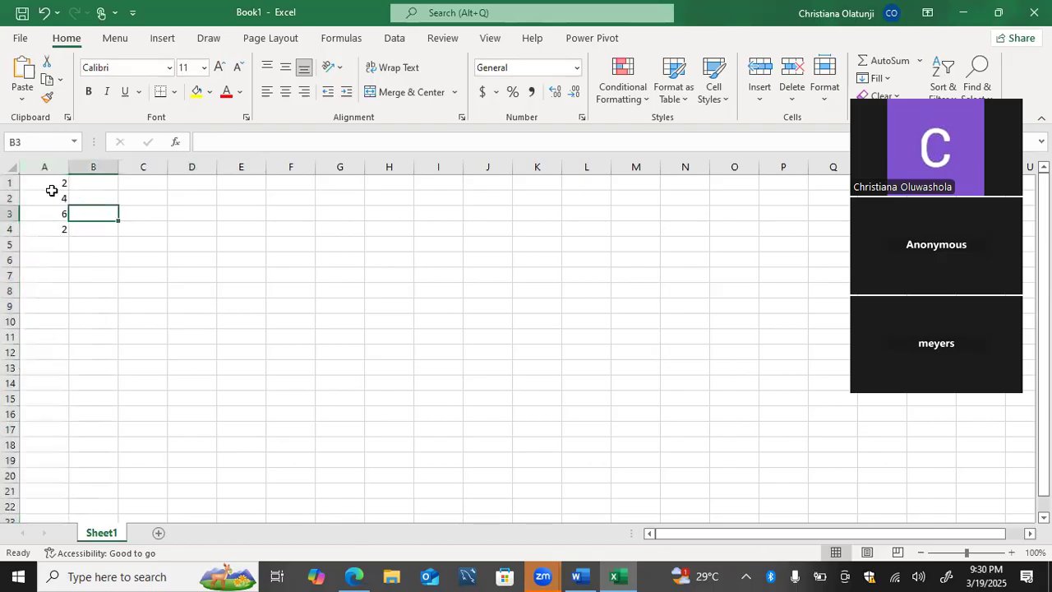
# - Fill cell A1 with a light gold theme colour and set the font colour of cells A2 to A5 to red
pyautogui.click(45, 183)
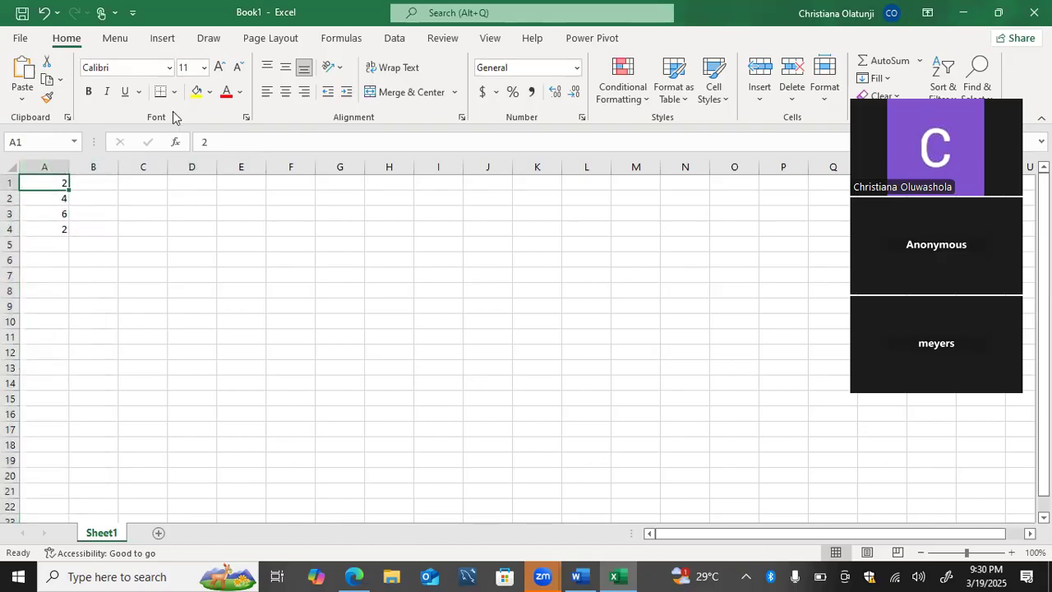
pyautogui.click(209, 92)
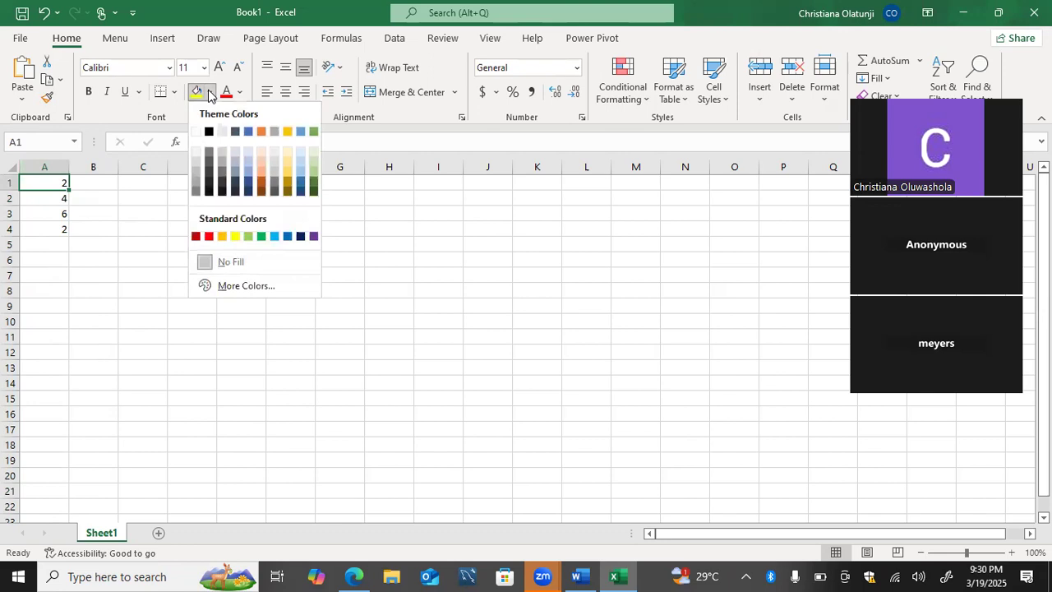
pyautogui.click(287, 168)
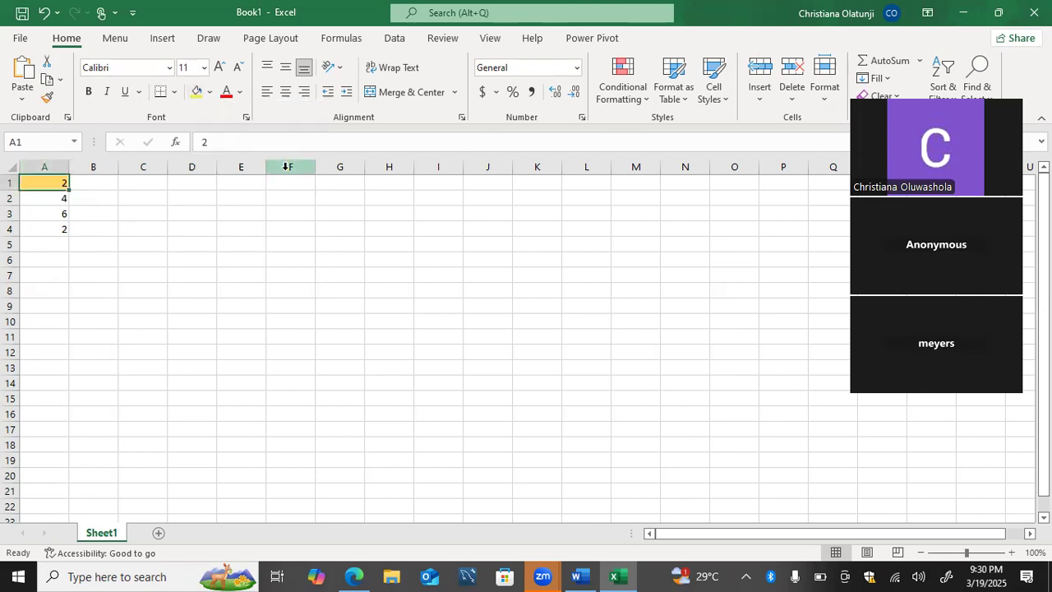
pyautogui.moveTo(54, 200); pyautogui.dragTo(54, 242)
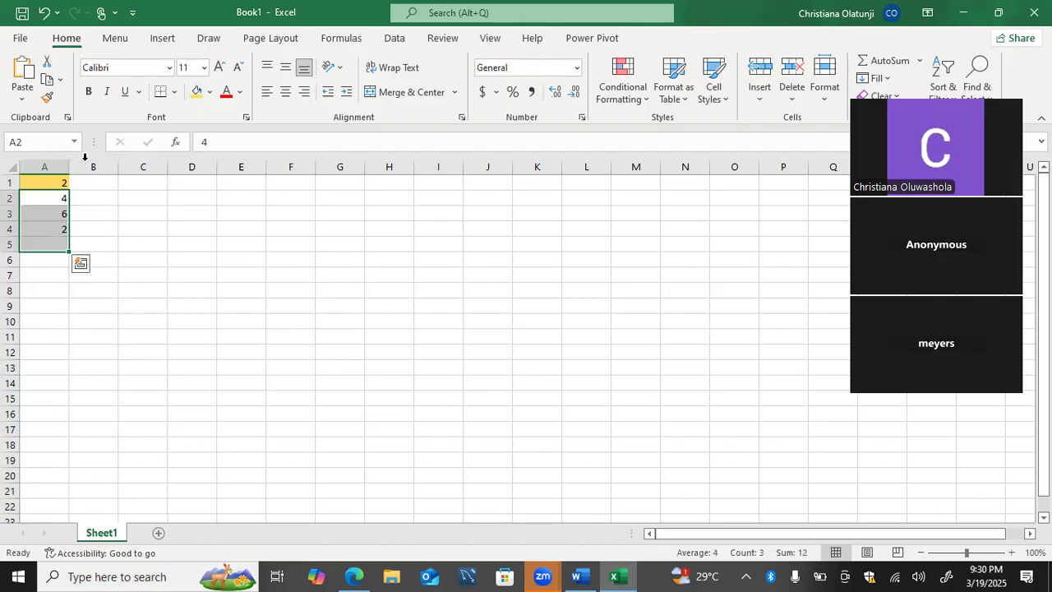
pyautogui.click(233, 88)
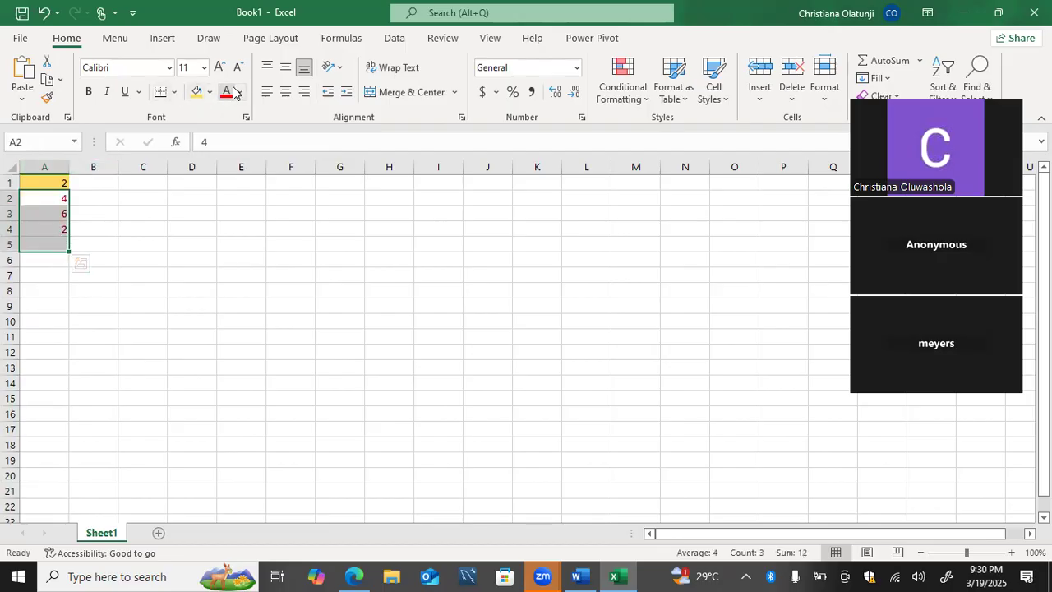
# - Fill cells D1 to D4 with a person's first name, 52, 3 and married
pyautogui.click(191, 178)
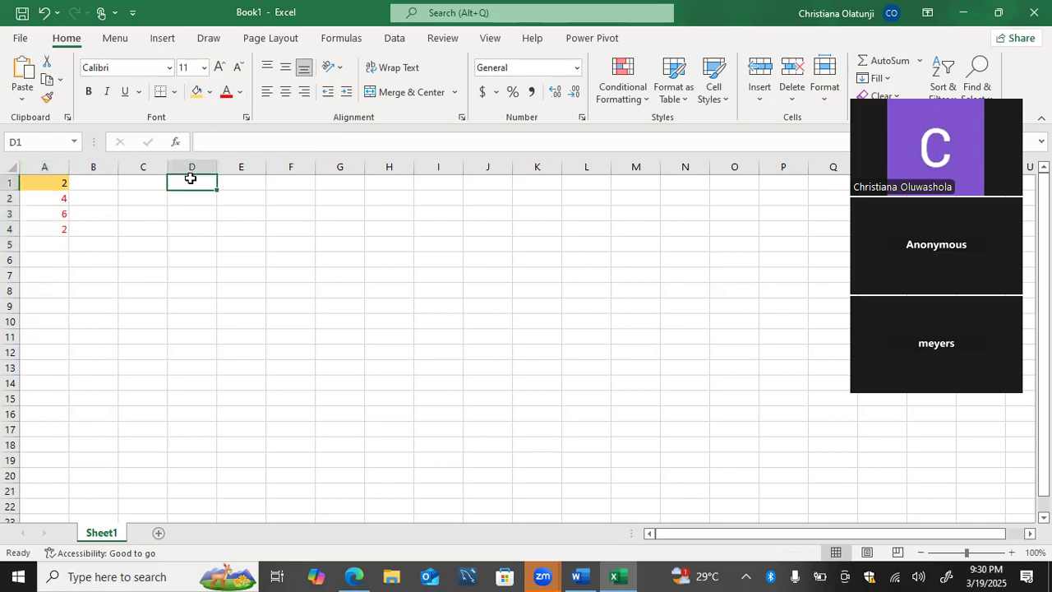
pyautogui.write('amy')
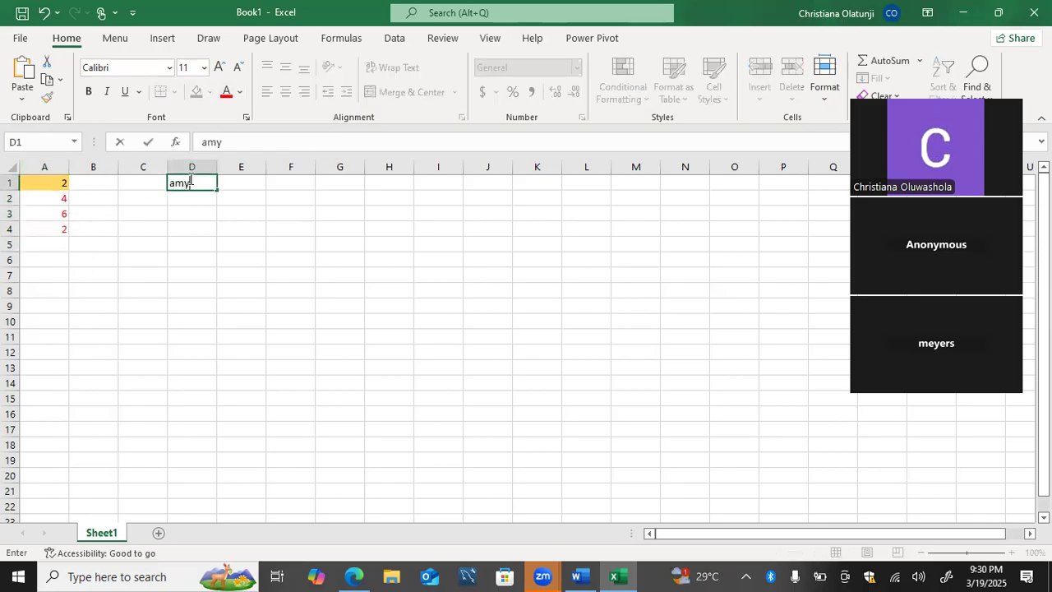
pyautogui.press('Return')
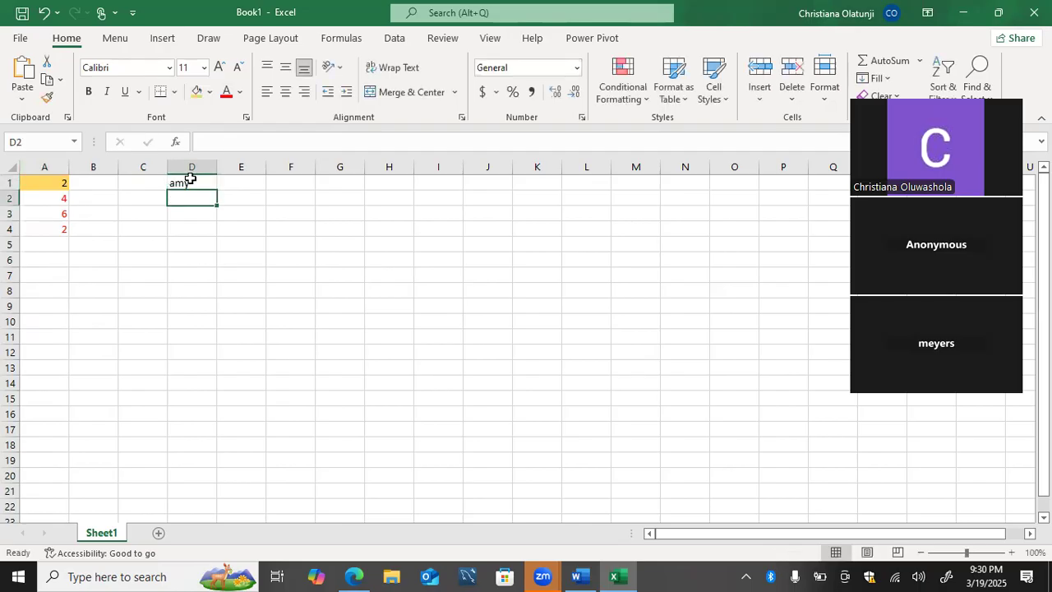
pyautogui.write('52')
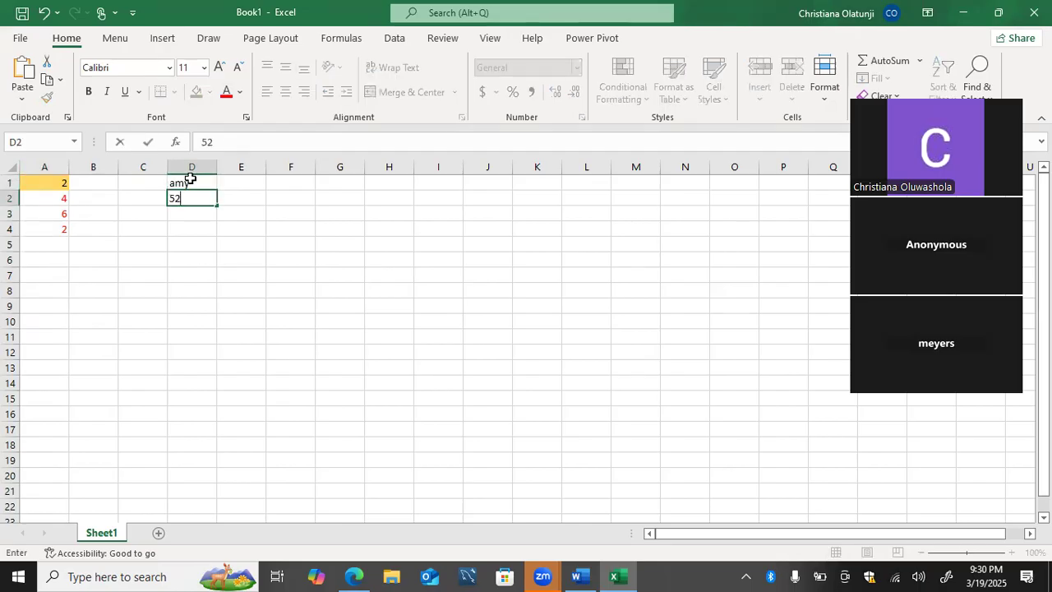
pyautogui.press('Return')
pyautogui.write('3')
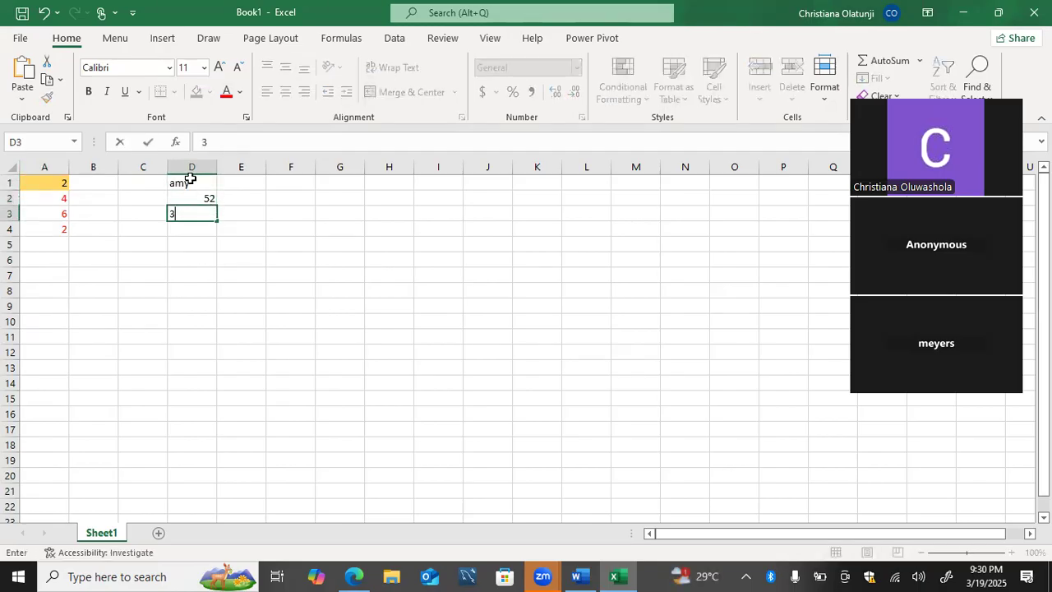
pyautogui.press('Return')
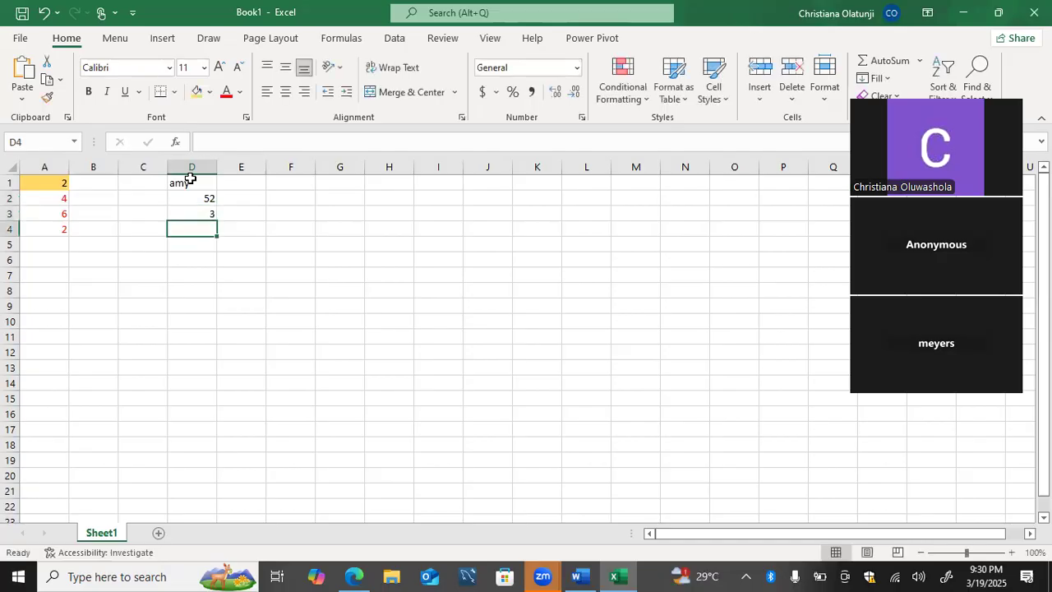
pyautogui.write('marries')
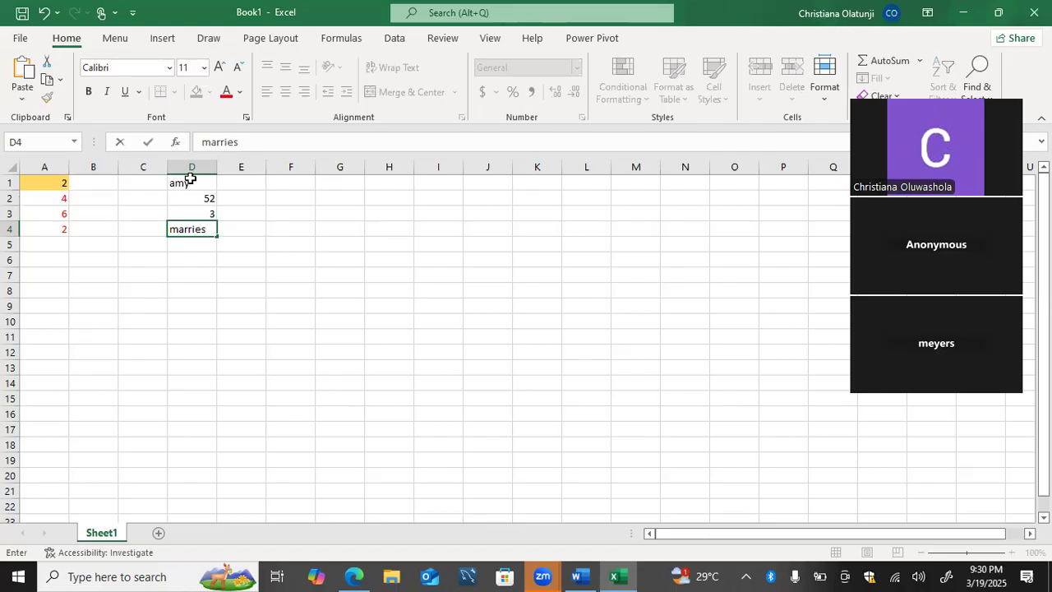
pyautogui.press('BackSpace')
pyautogui.write('d')
pyautogui.click(192, 183)
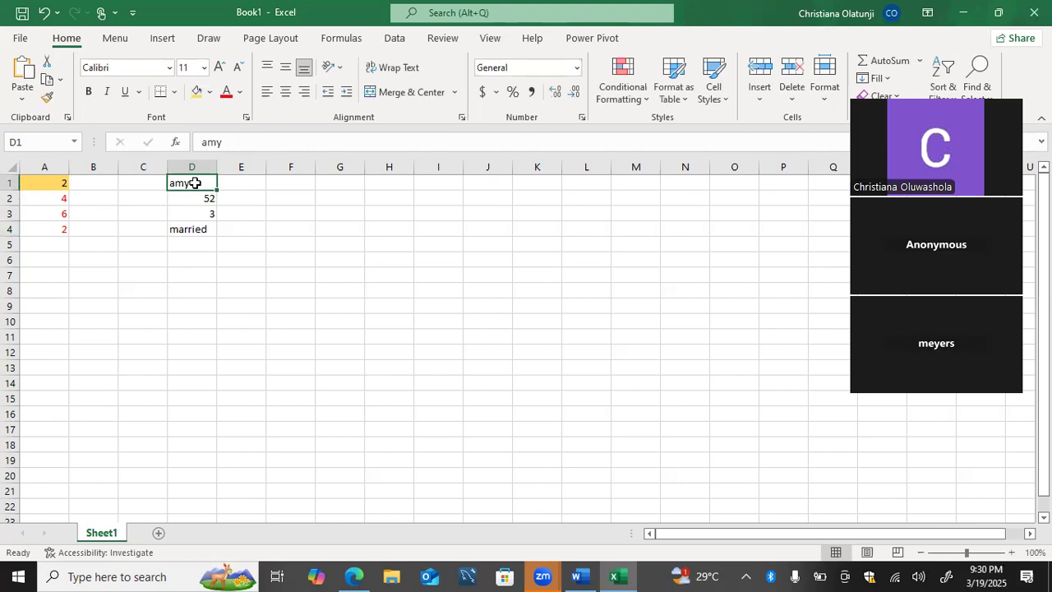
# - Copy the formatting of cells A1 to A4 onto cells D1 to D4 with Format Painter
pyautogui.moveTo(194, 201); pyautogui.dragTo(195, 230)
pyautogui.click(242, 200)
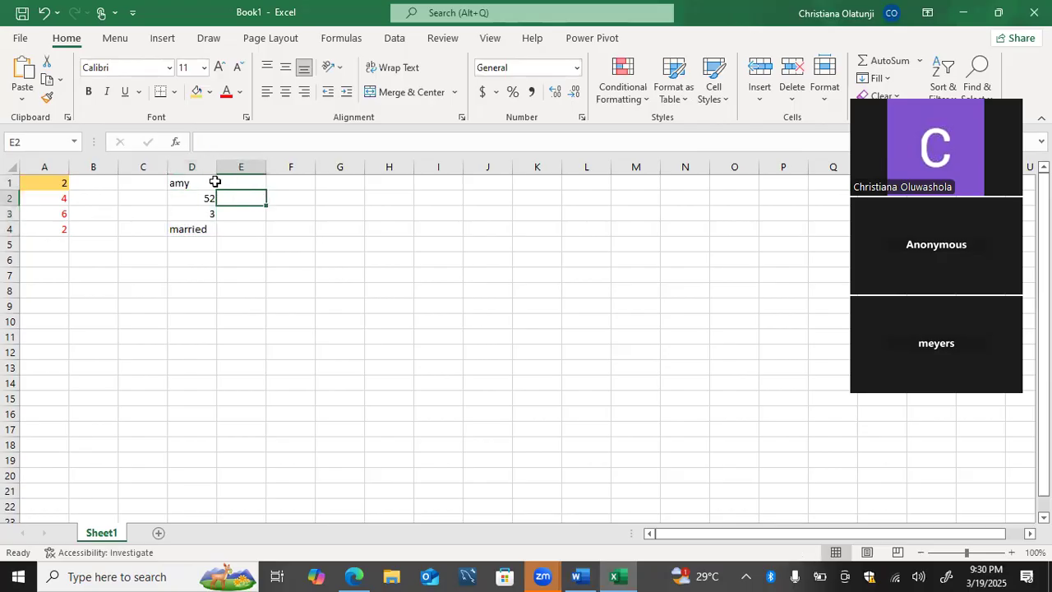
pyautogui.moveTo(57, 183); pyautogui.dragTo(56, 223)
pyautogui.click(46, 99)
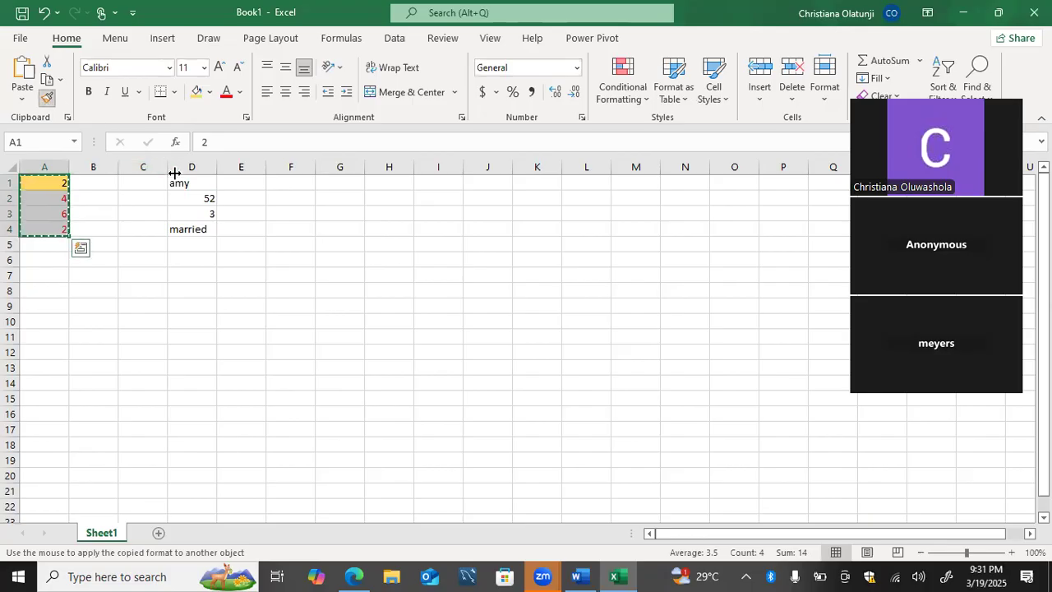
pyautogui.moveTo(175, 182); pyautogui.dragTo(178, 228)
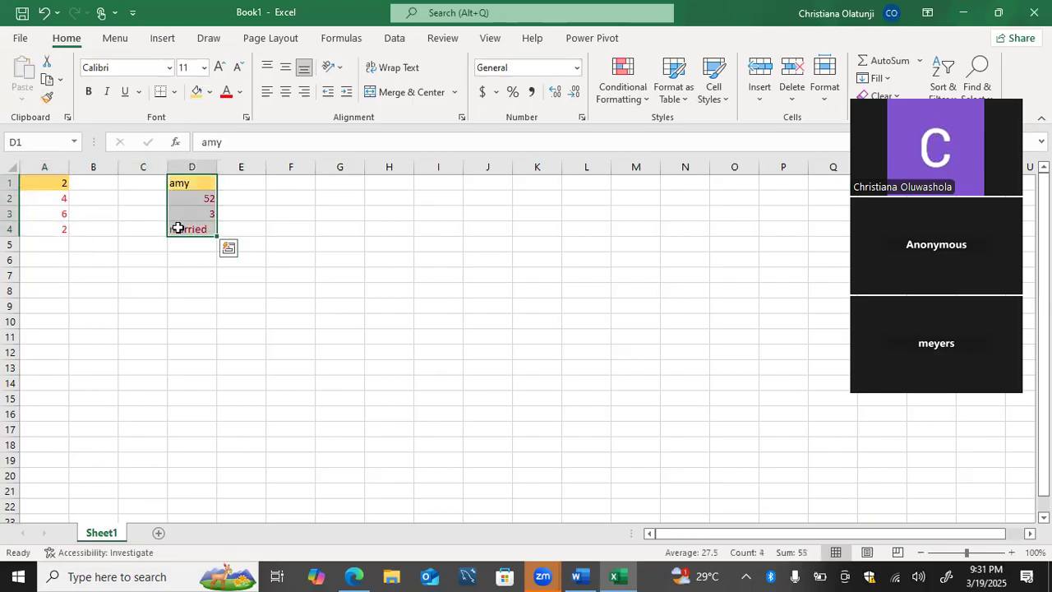
pyautogui.click(258, 262)
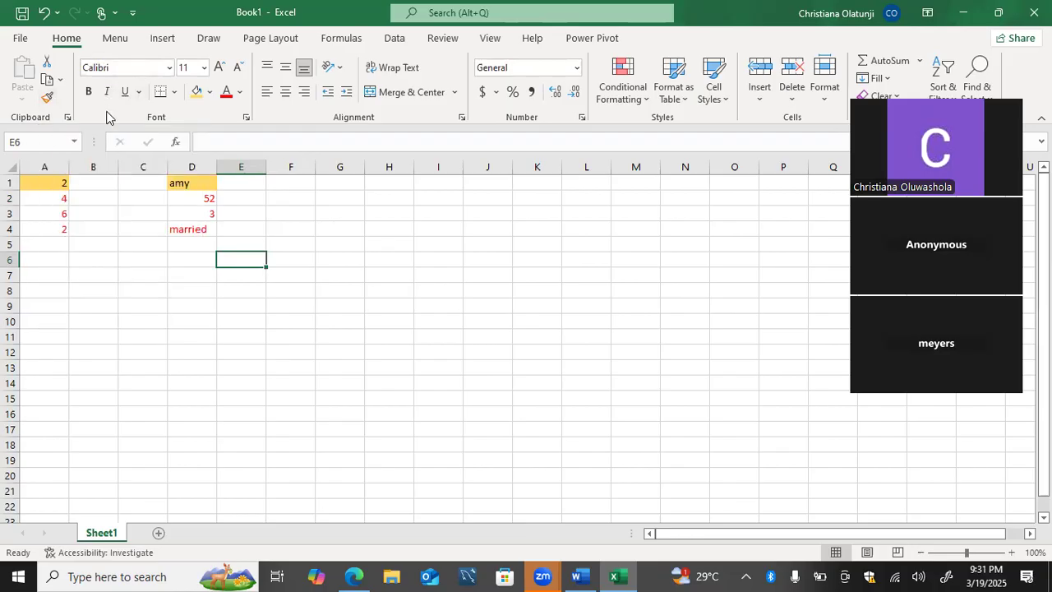
# - Show the available fonts and font sizes, and increase the font size of cell E6 to 12
pyautogui.click(170, 67)
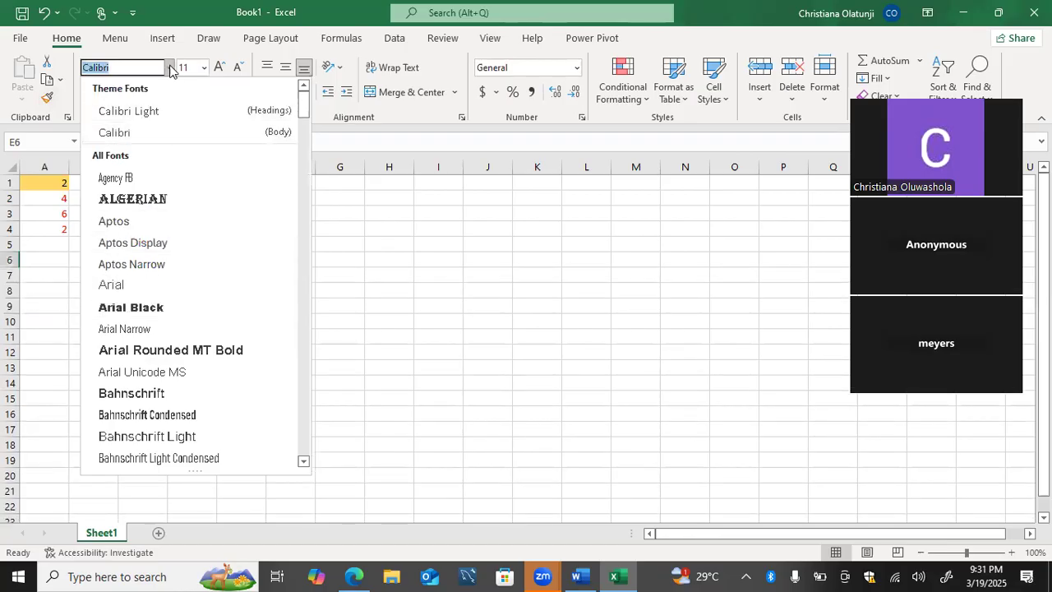
pyautogui.click(200, 67)
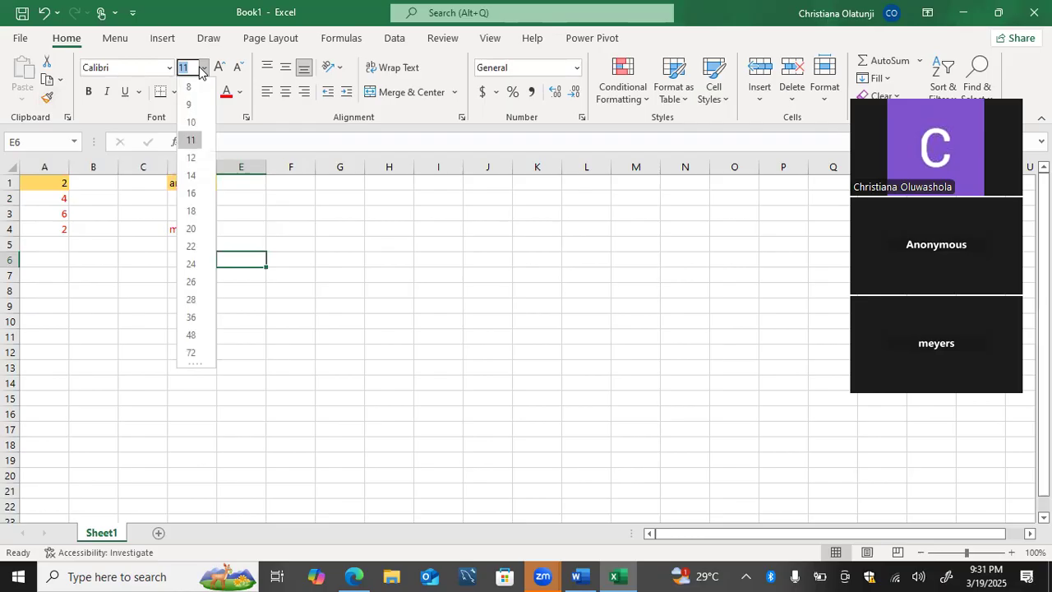
pyautogui.click(220, 68)
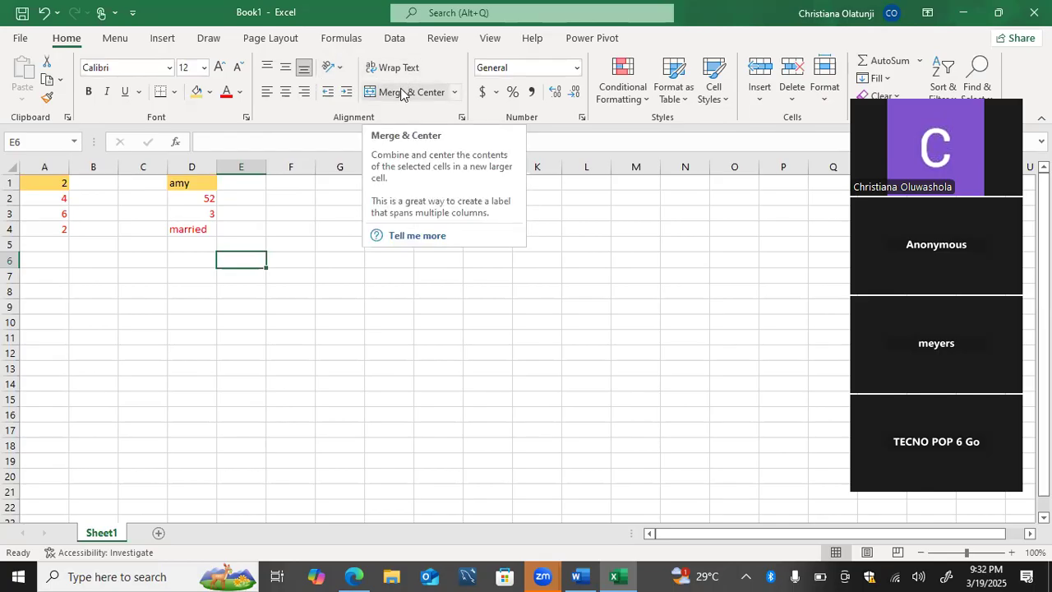
# - Examine the Insert, Draw, Page Layout, Formulas, Data, Review, Help and Power Pivot command sets and return to the Home commands
pyautogui.click(163, 40)
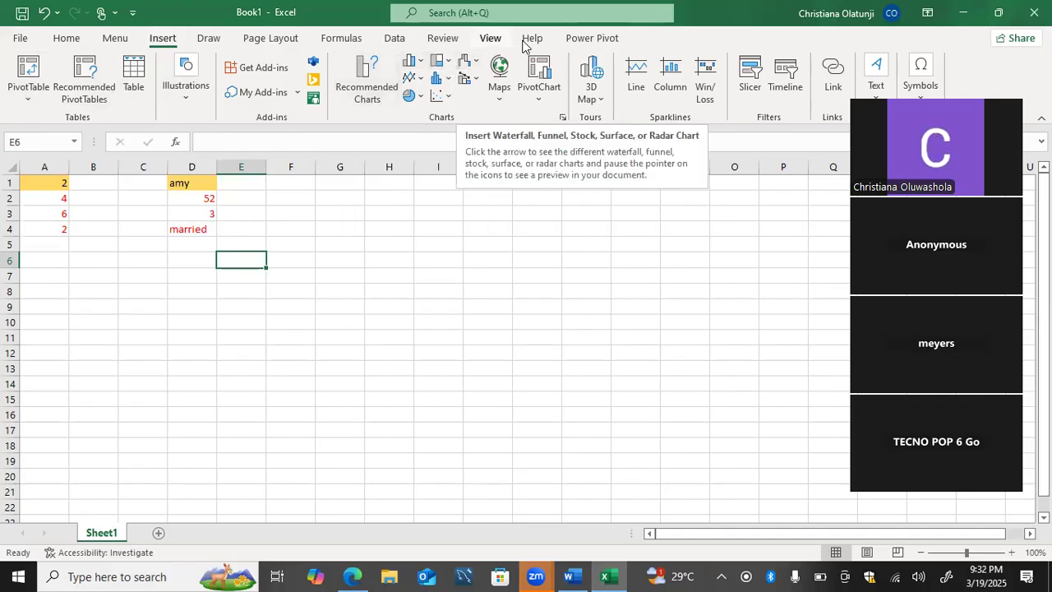
pyautogui.click(206, 39)
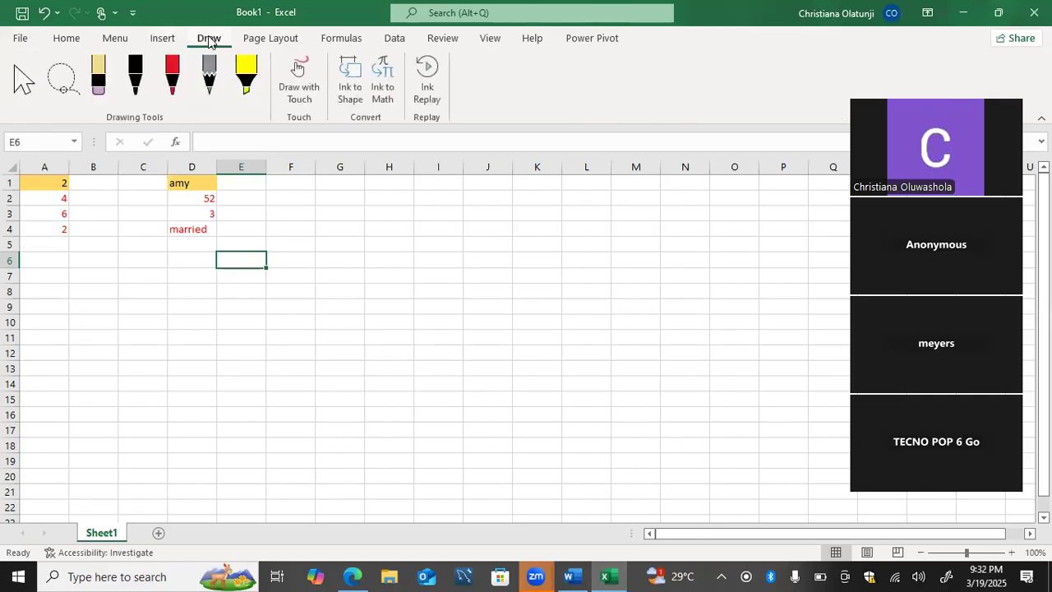
pyautogui.click(266, 41)
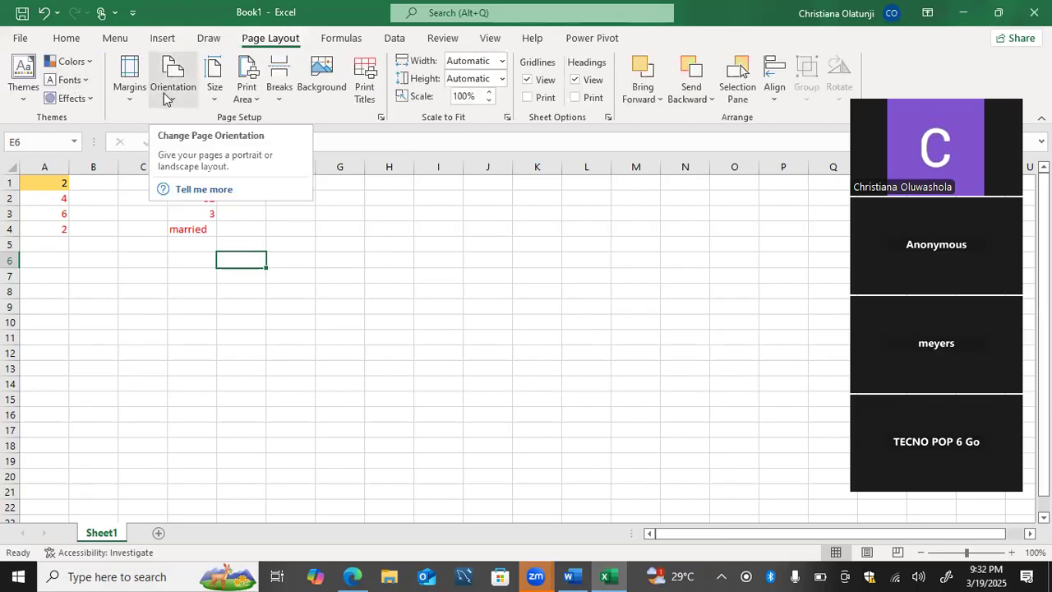
pyautogui.click(326, 46)
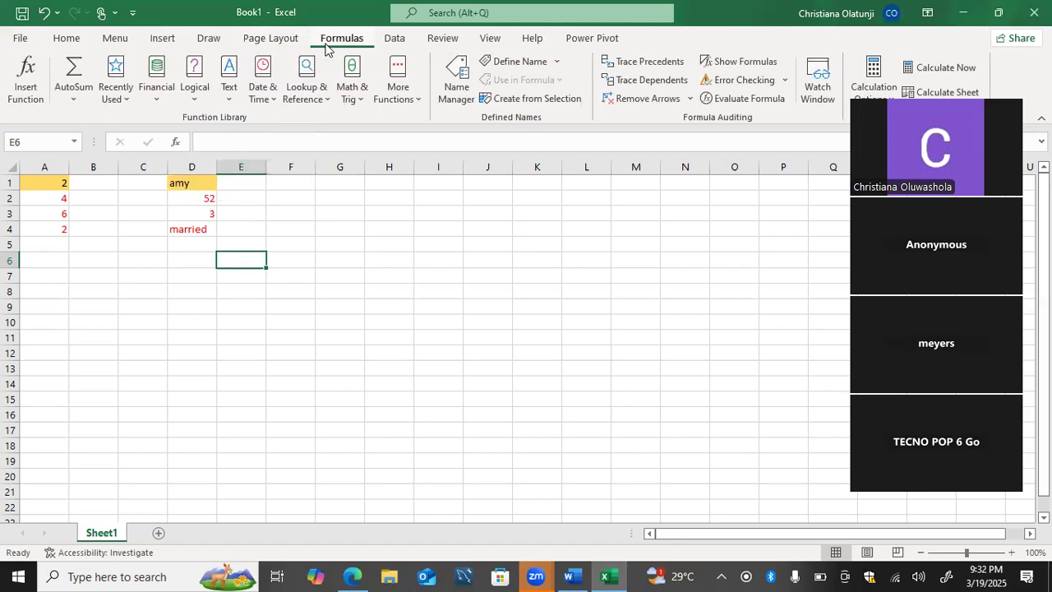
pyautogui.click(391, 37)
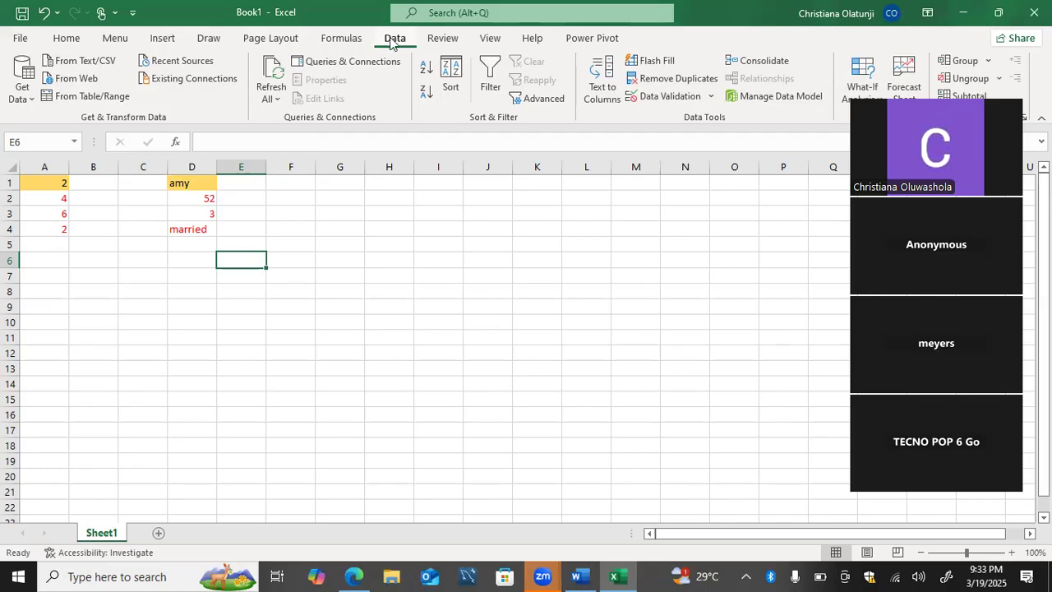
pyautogui.click(444, 39)
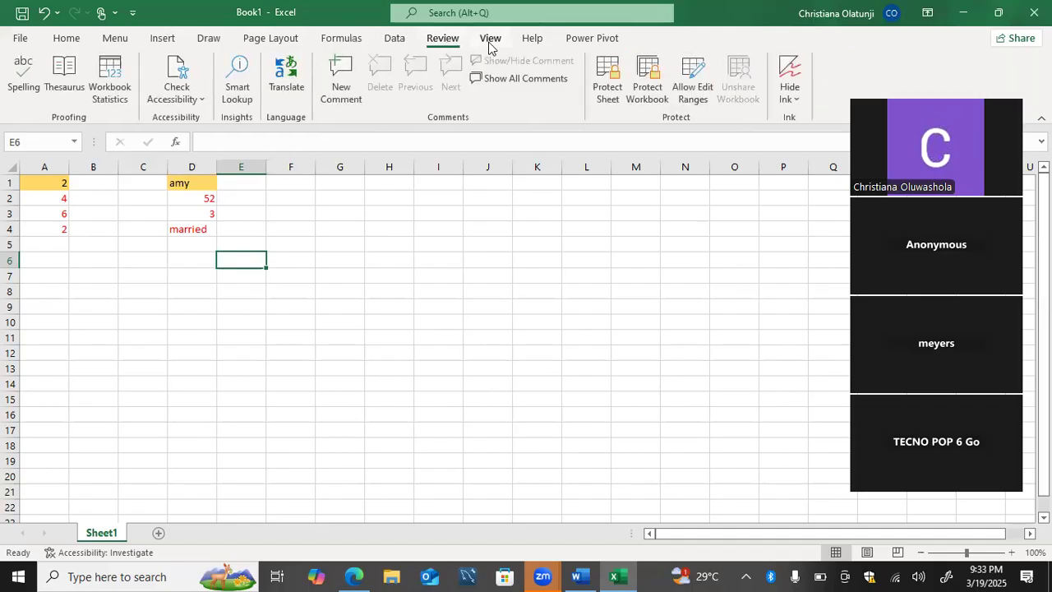
pyautogui.click(531, 41)
pyautogui.click(576, 38)
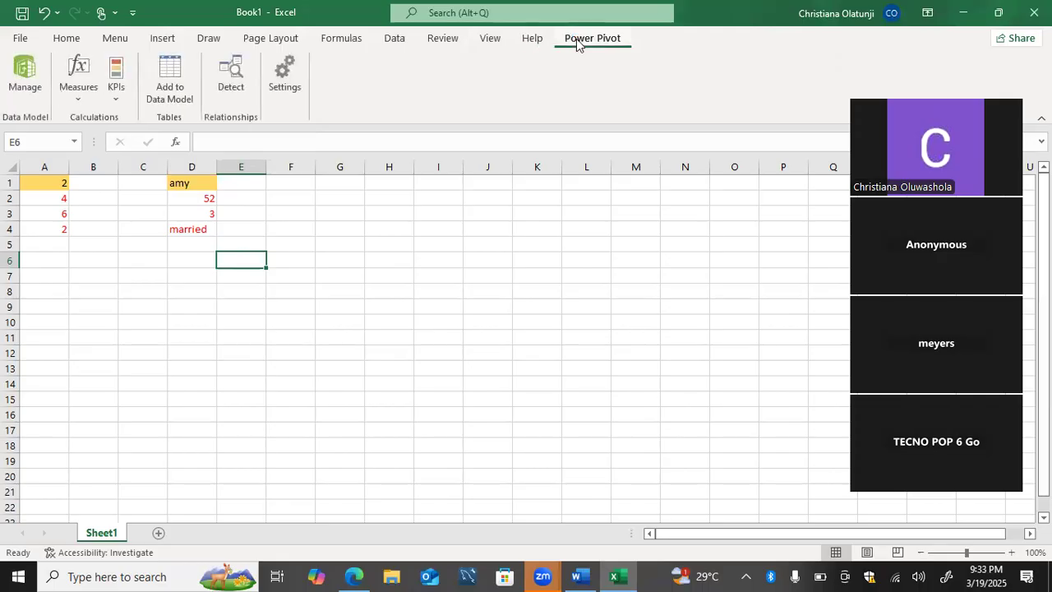
pyautogui.click(66, 38)
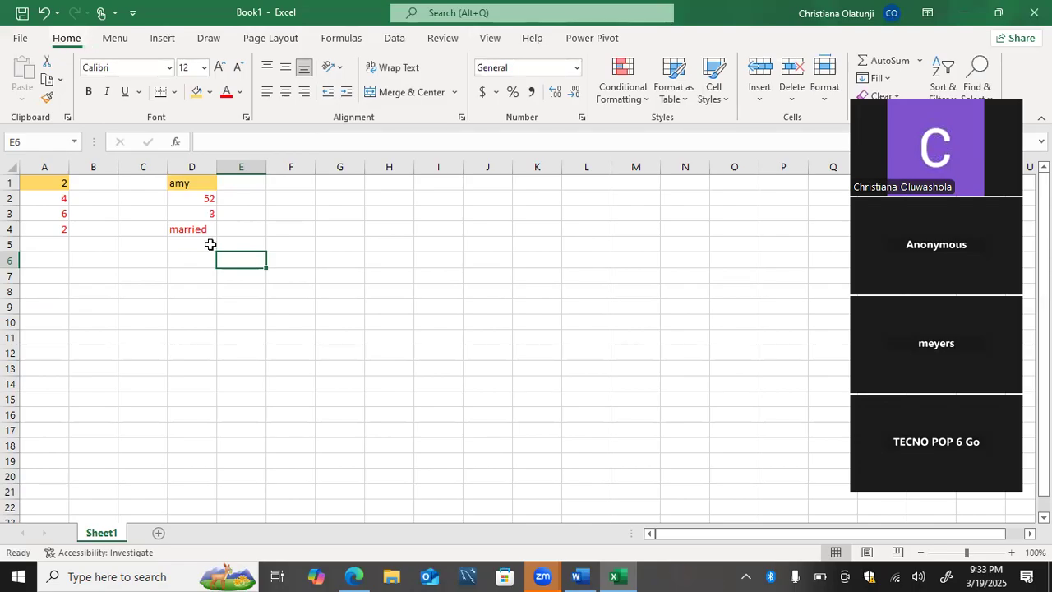
# - Check the course outline in Word, return to Excel and move the active cell from J5 through L5 to K6
pyautogui.click(581, 575)
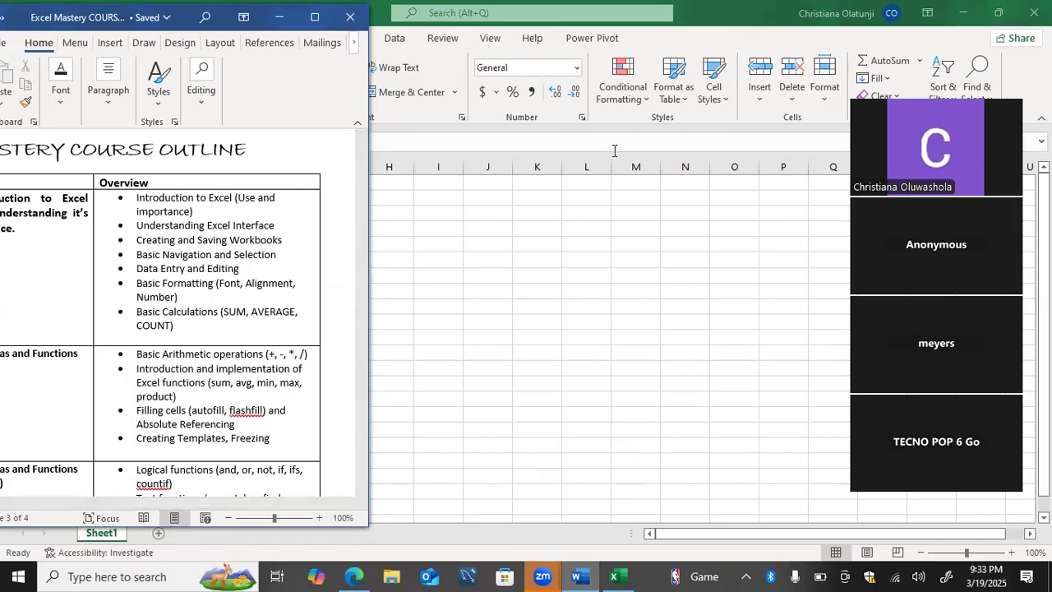
pyautogui.hotkey('alt', 'Tab')
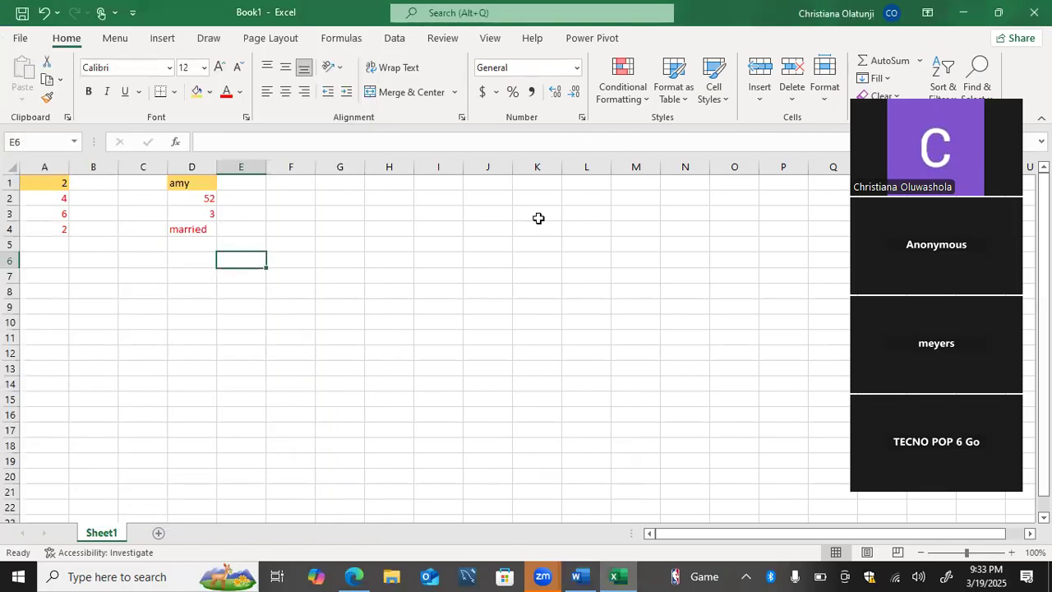
pyautogui.click(475, 240)
pyautogui.press('Right')
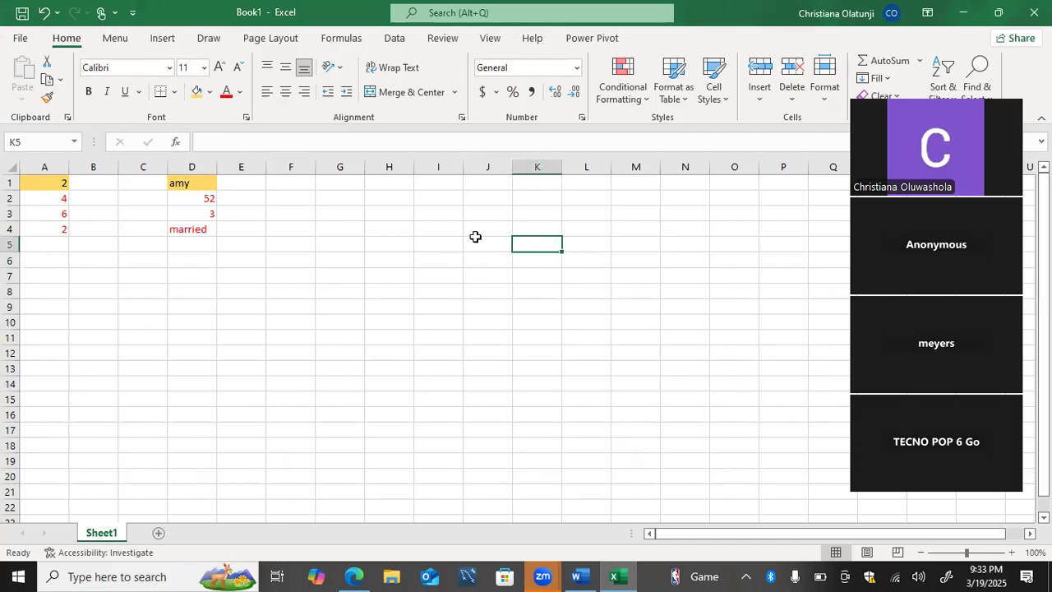
pyautogui.press('Right')
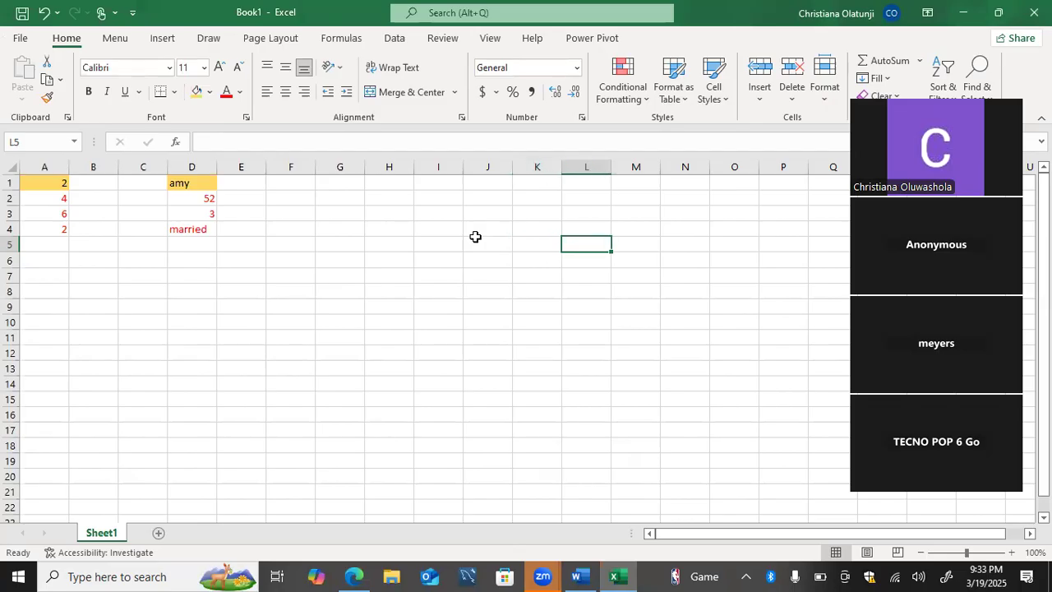
pyautogui.press('Left')
pyautogui.press('Down')
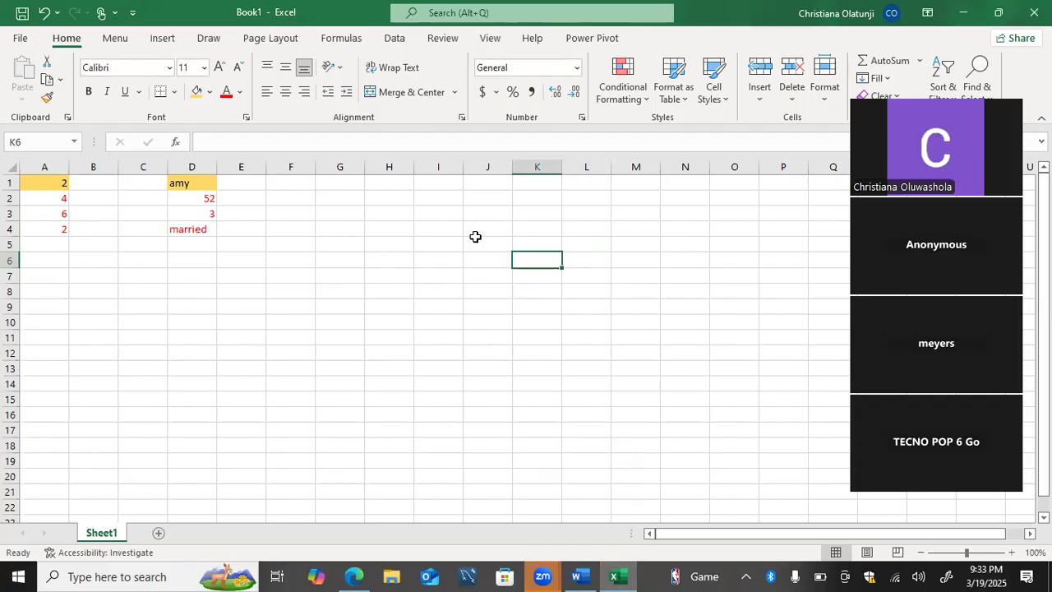
# - Move the active cell one cell at a time from A1 across to F1 and down to F4
pyautogui.click(54, 184)
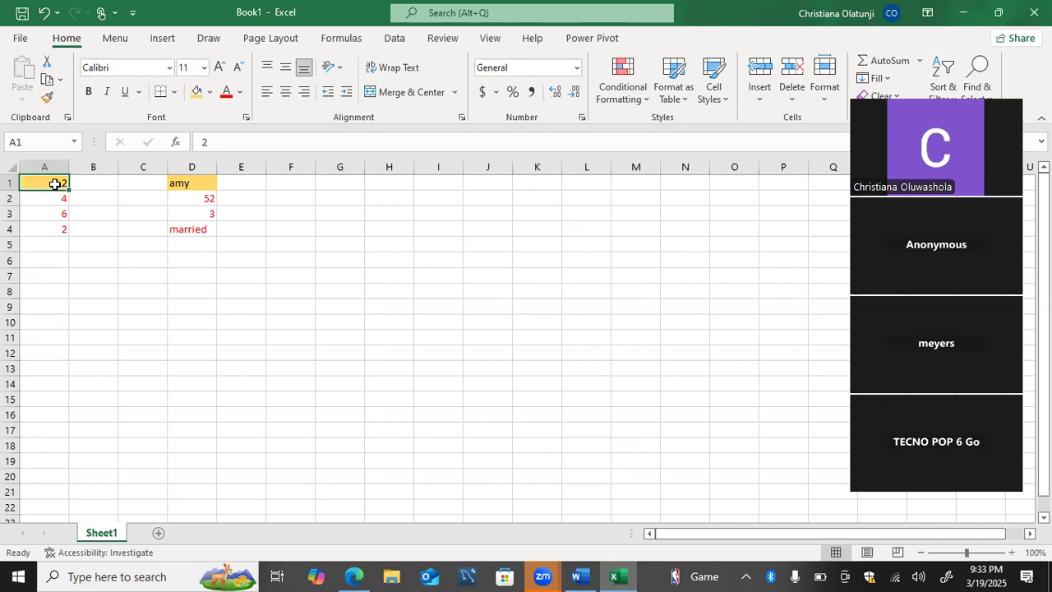
pyautogui.press('Right')
pyautogui.press('Right')
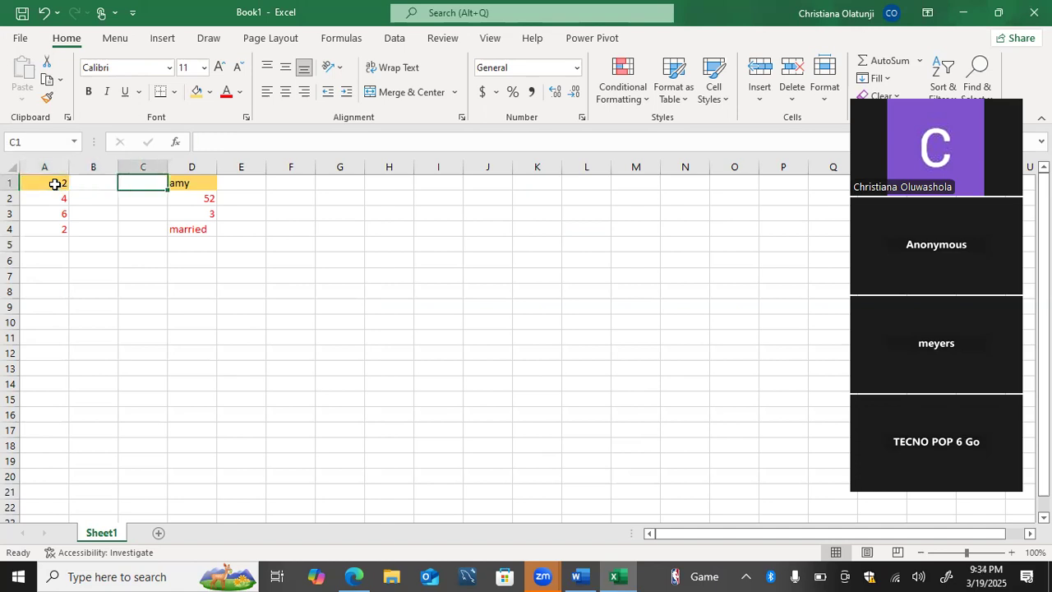
pyautogui.press('Right')
pyautogui.press('Right')
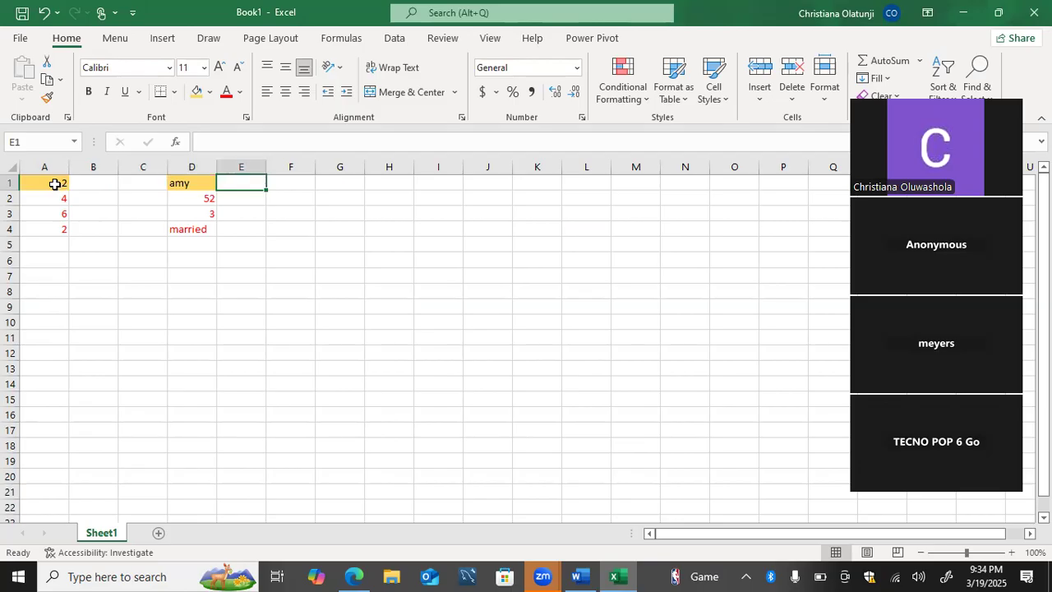
pyautogui.press('Right')
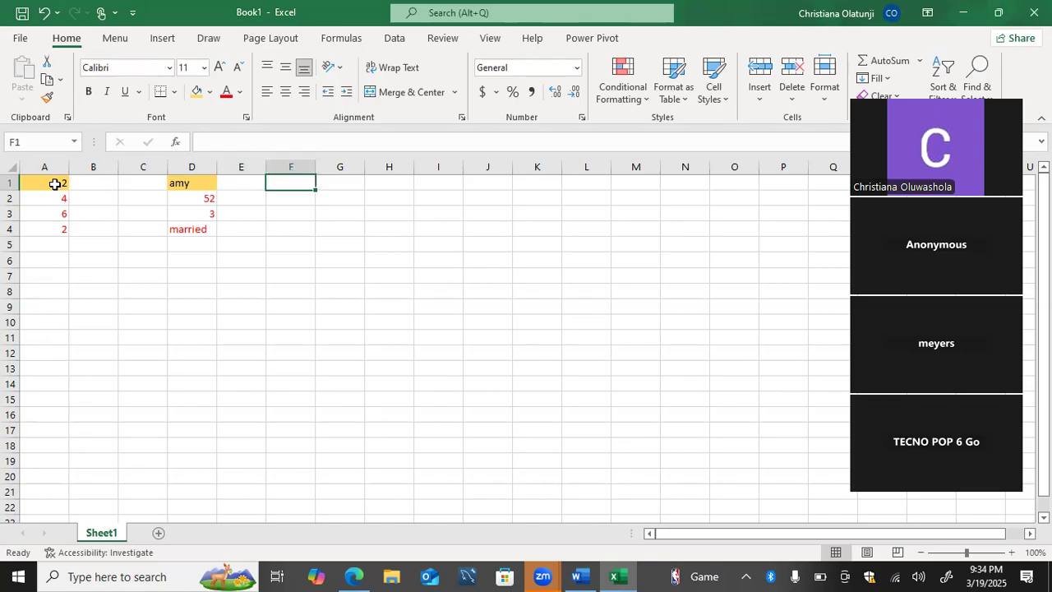
pyautogui.press('Down')
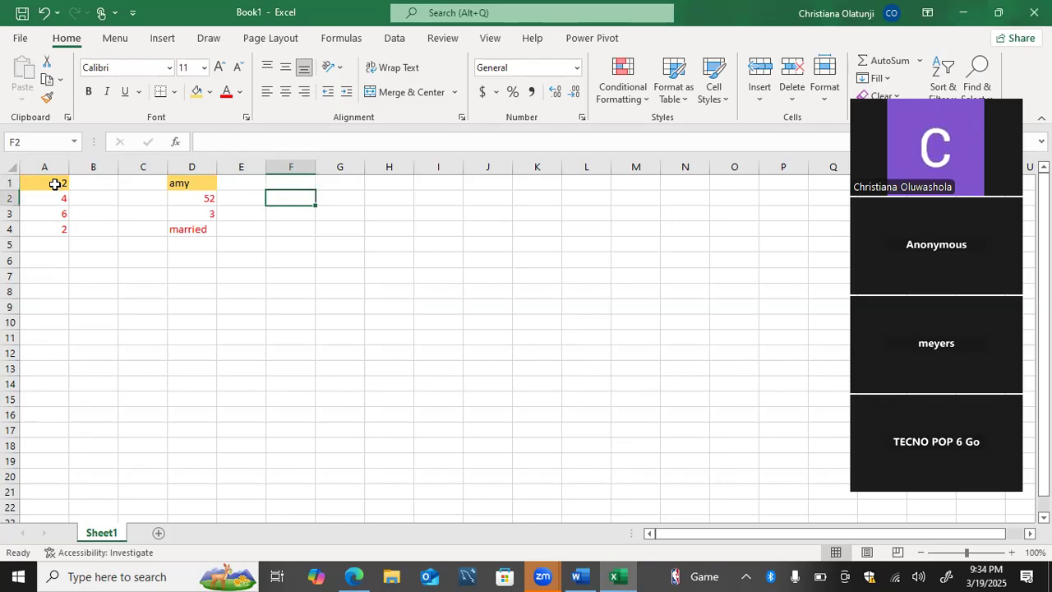
pyautogui.press('Down')
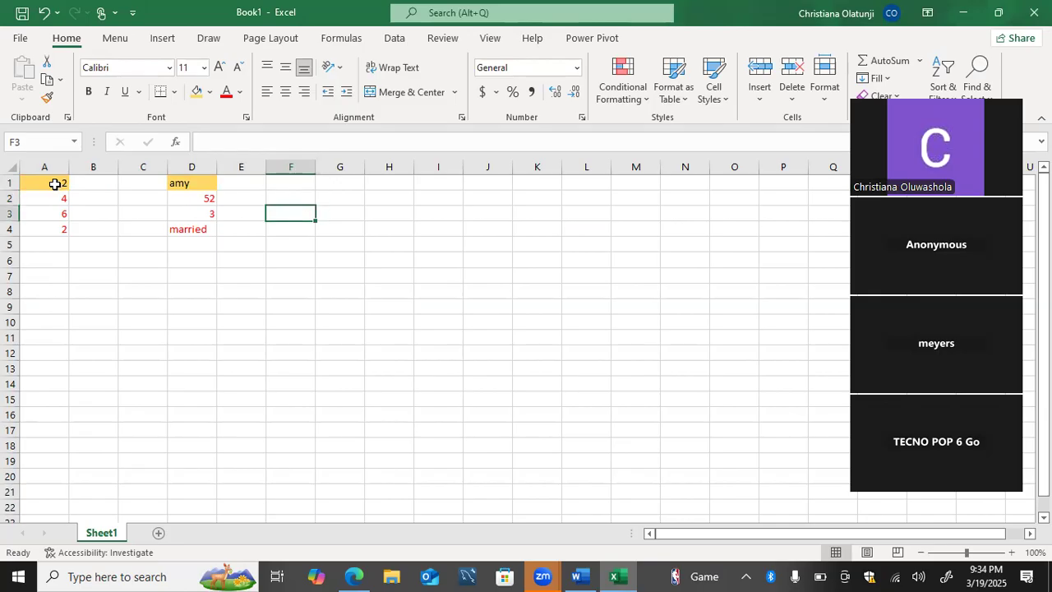
pyautogui.press('Down')
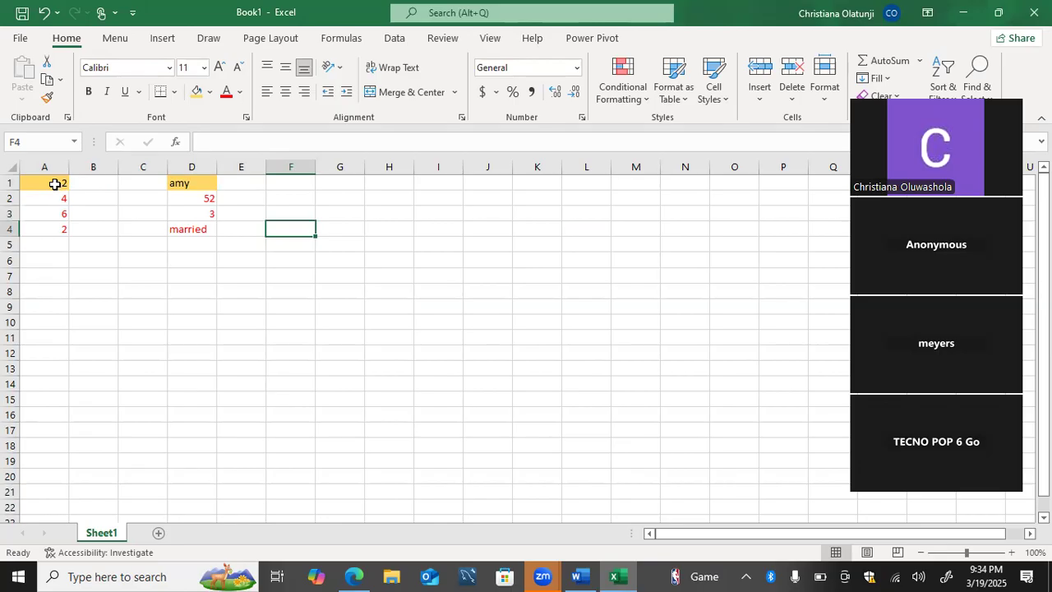
# - Move the active cell back to A1, check the course outline in Word and return to Excel
pyautogui.press('Left')
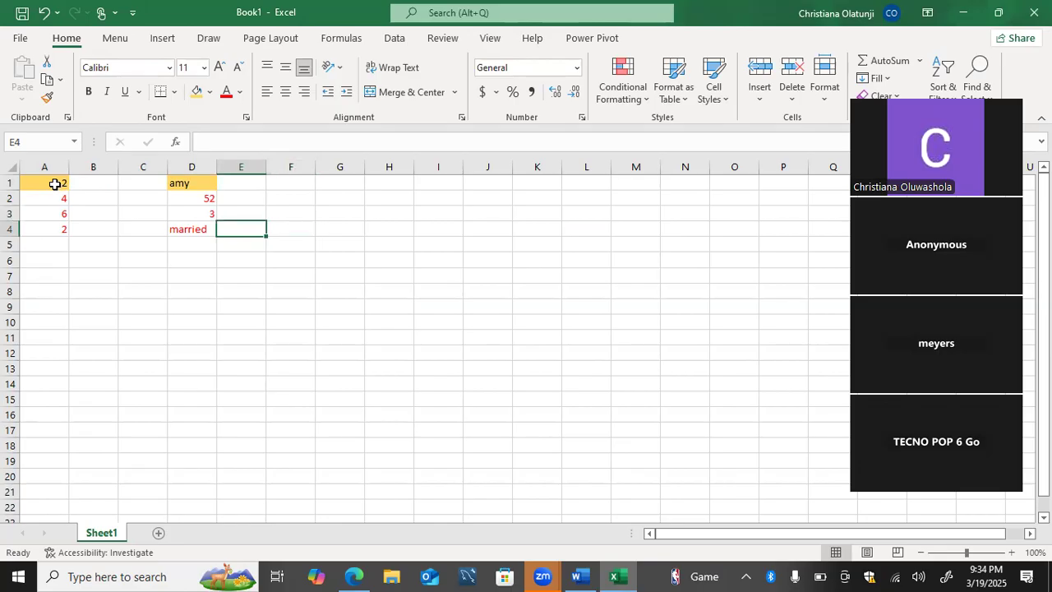
pyautogui.click(54, 185)
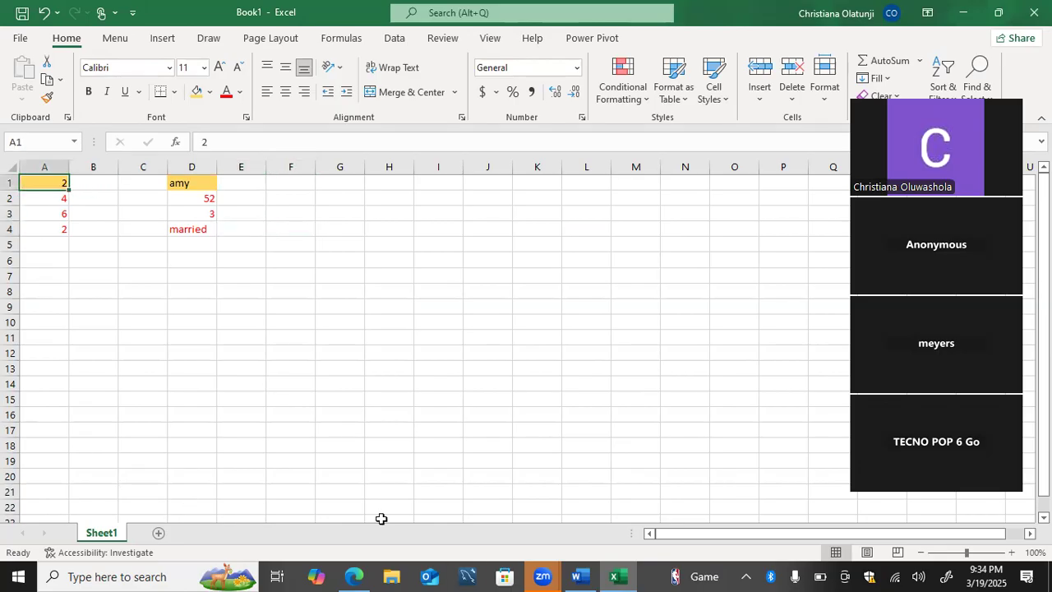
pyautogui.click(581, 574)
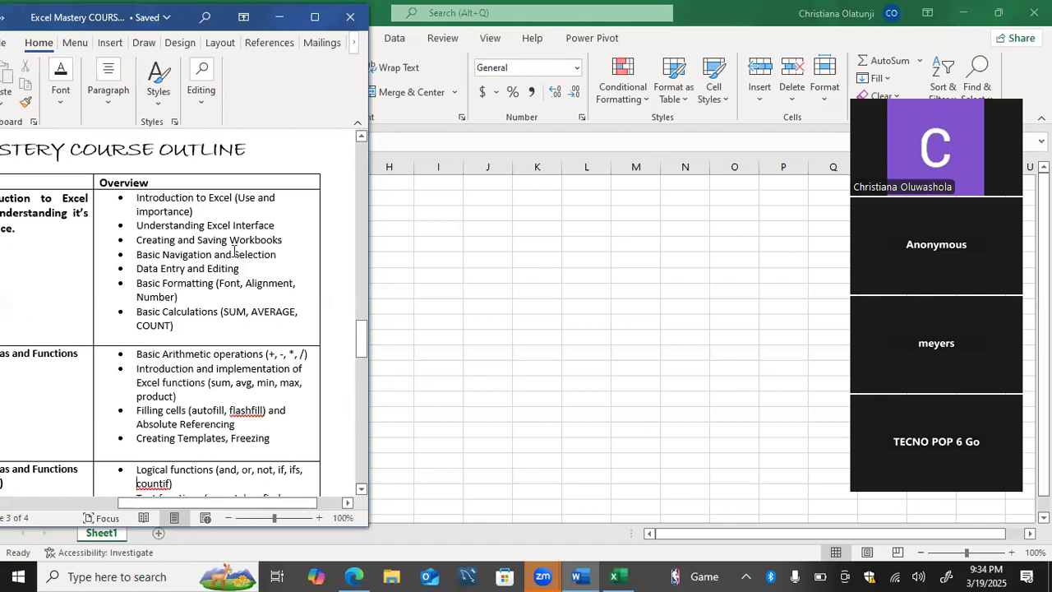
pyautogui.hotkey('alt', 'Tab')
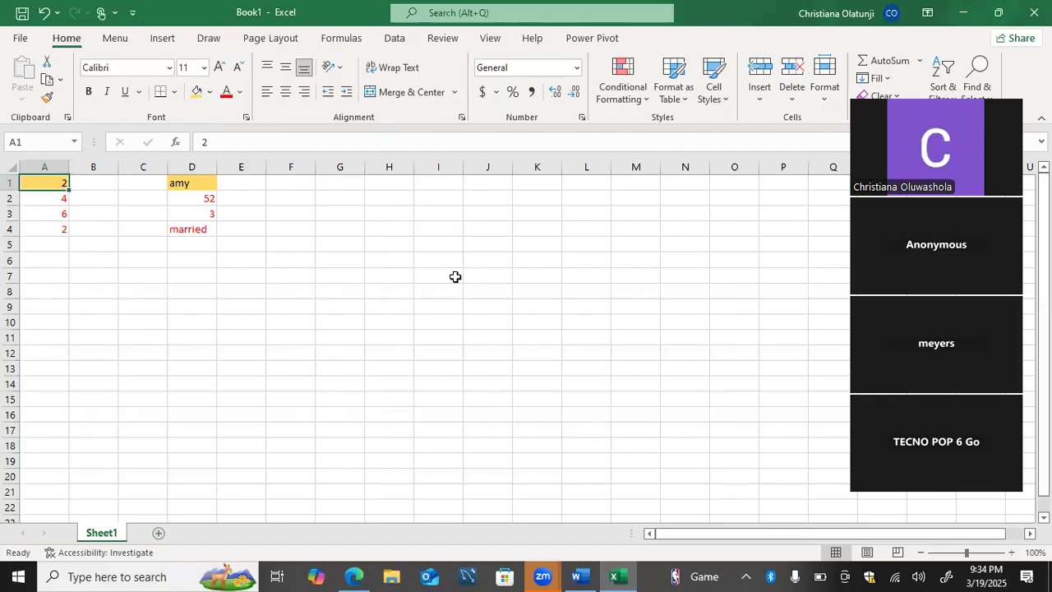
# - Save the workbook under the file name "excel mastery" in the OneDrive Documents folder
pyautogui.click(20, 39)
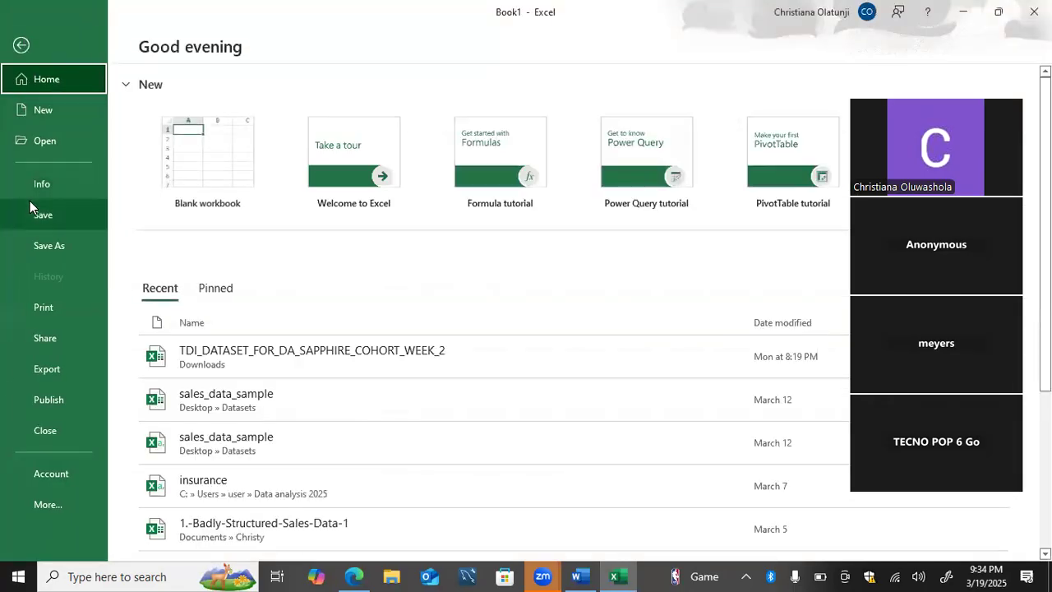
pyautogui.click(21, 46)
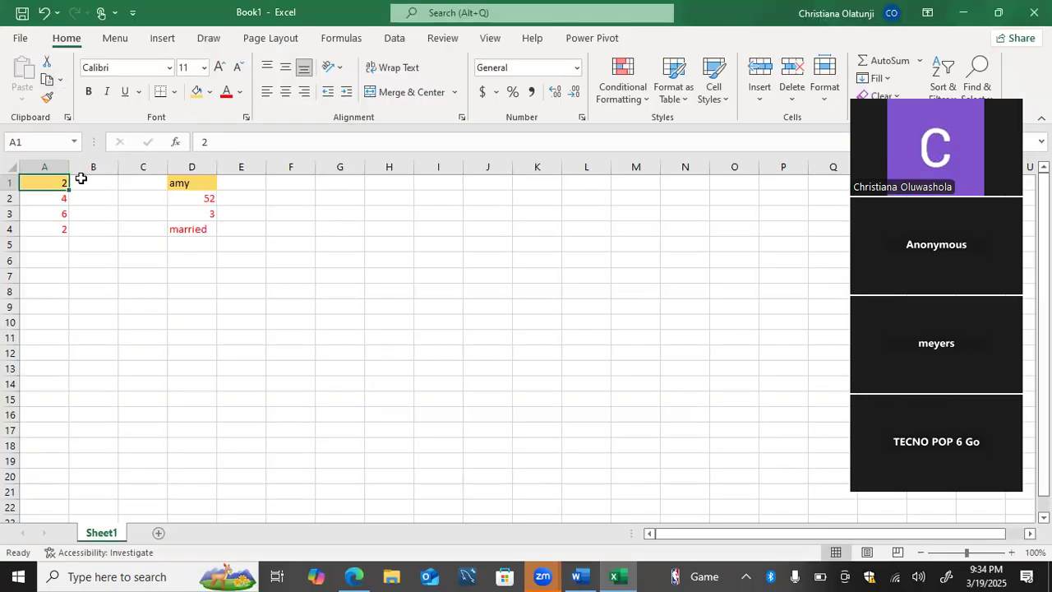
pyautogui.hotkey('ctrl', 's')
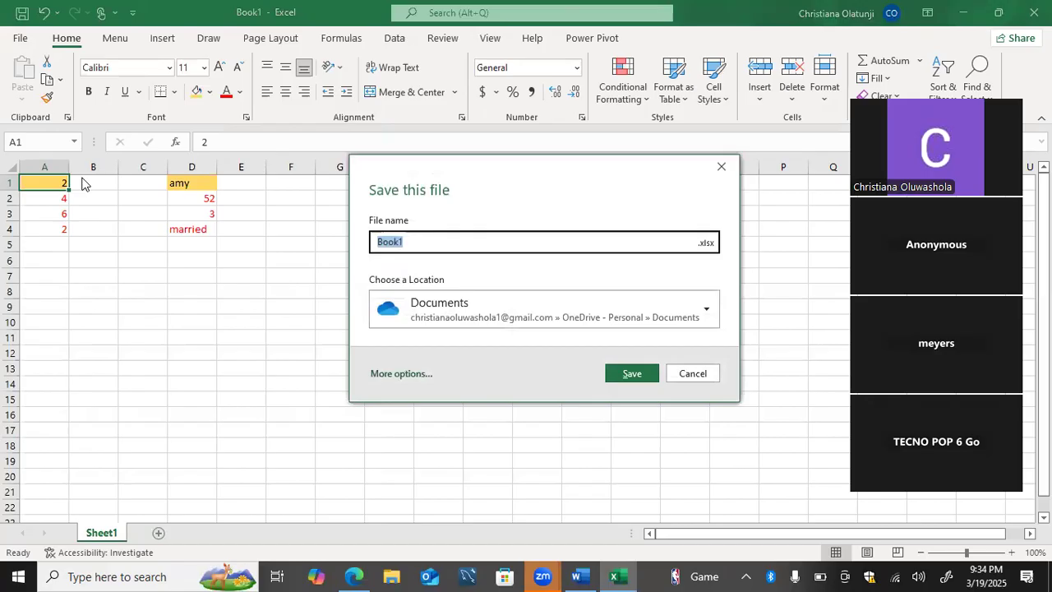
pyautogui.press('BackSpace')
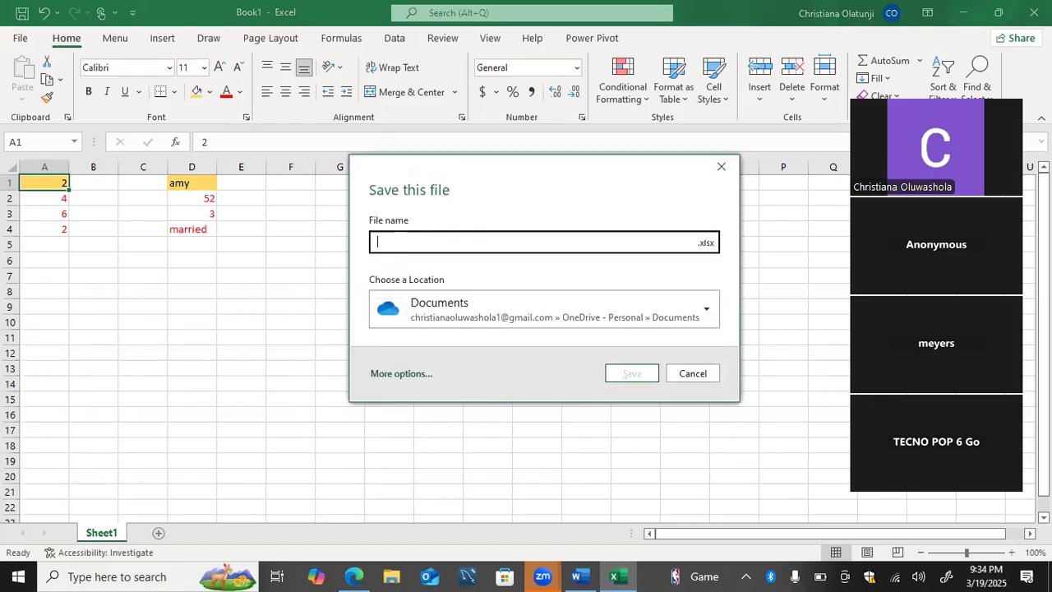
pyautogui.write('excel mastery')
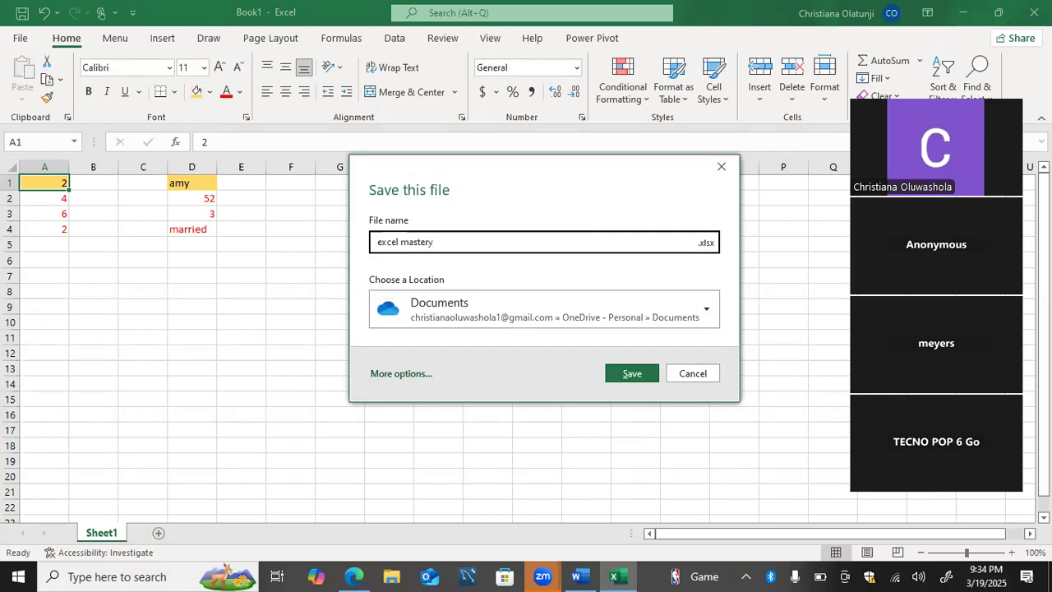
pyautogui.press('Return')
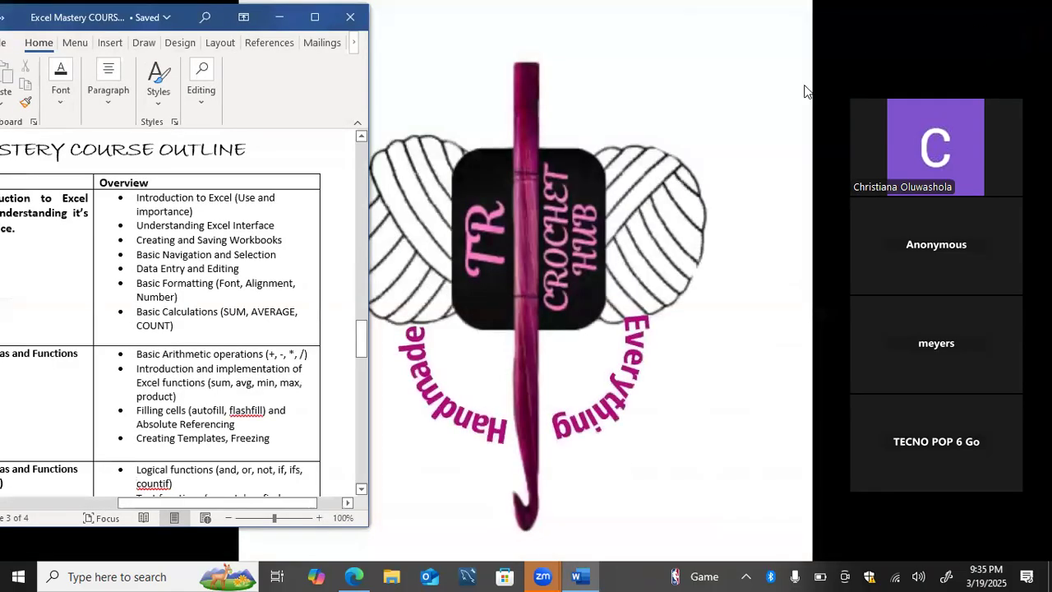
# - Find Excel through the Windows search, launch it and open the recent workbook "excel mastery"
pyautogui.click(98, 577)
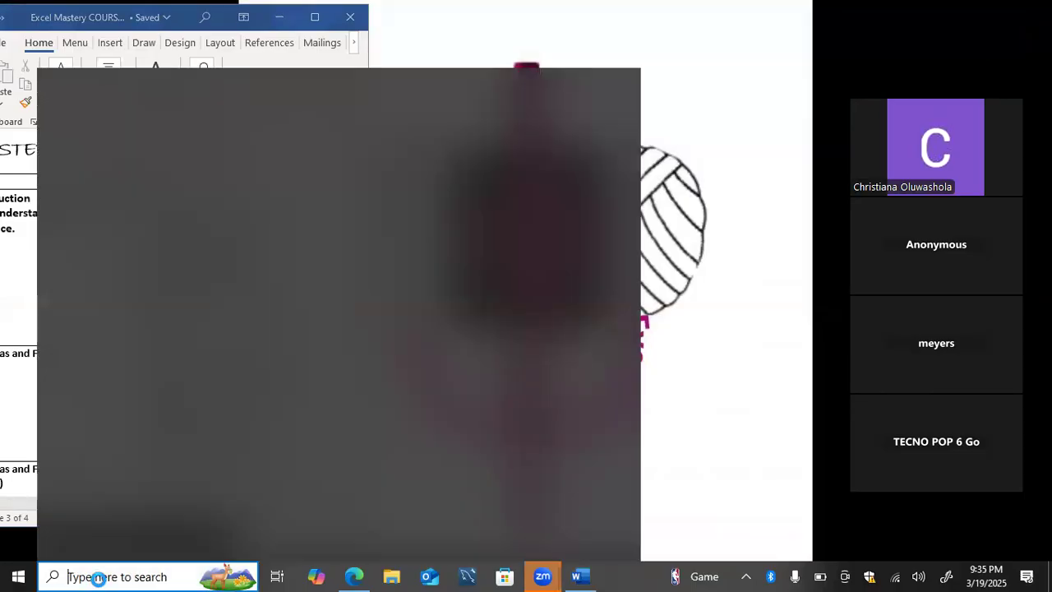
pyautogui.write('excel')
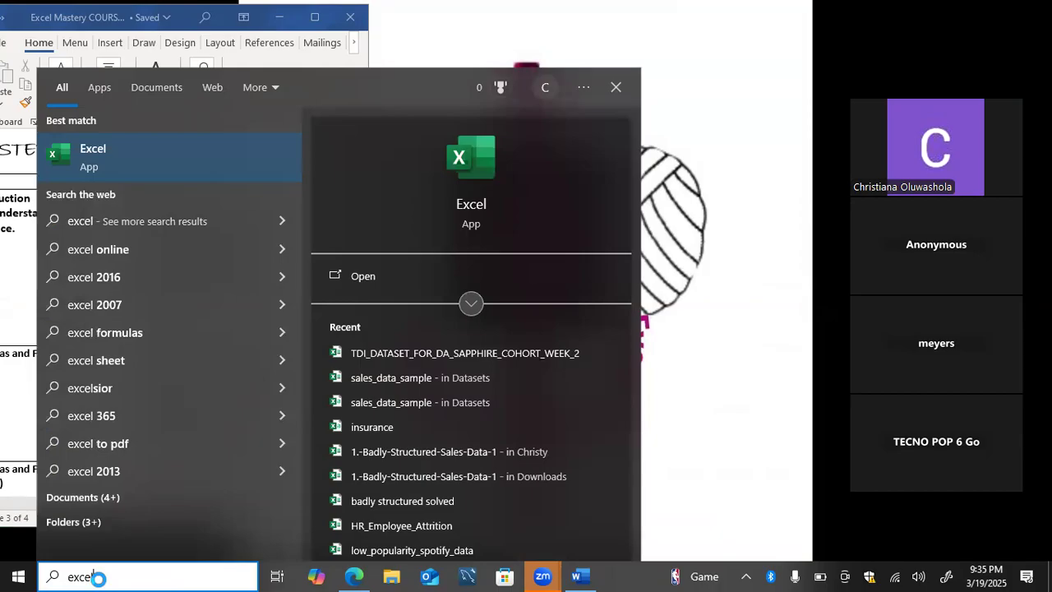
pyautogui.write(' ma')
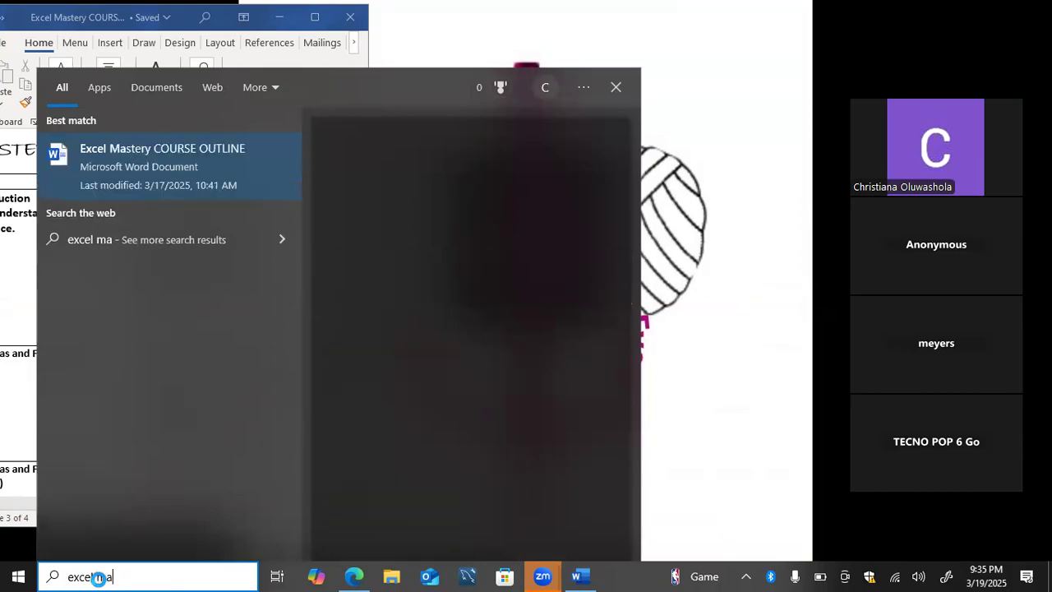
pyautogui.press('BackSpace')
pyautogui.press('BackSpace')
pyautogui.press('BackSpace')
pyautogui.press('BackSpace')
pyautogui.press('BackSpace')
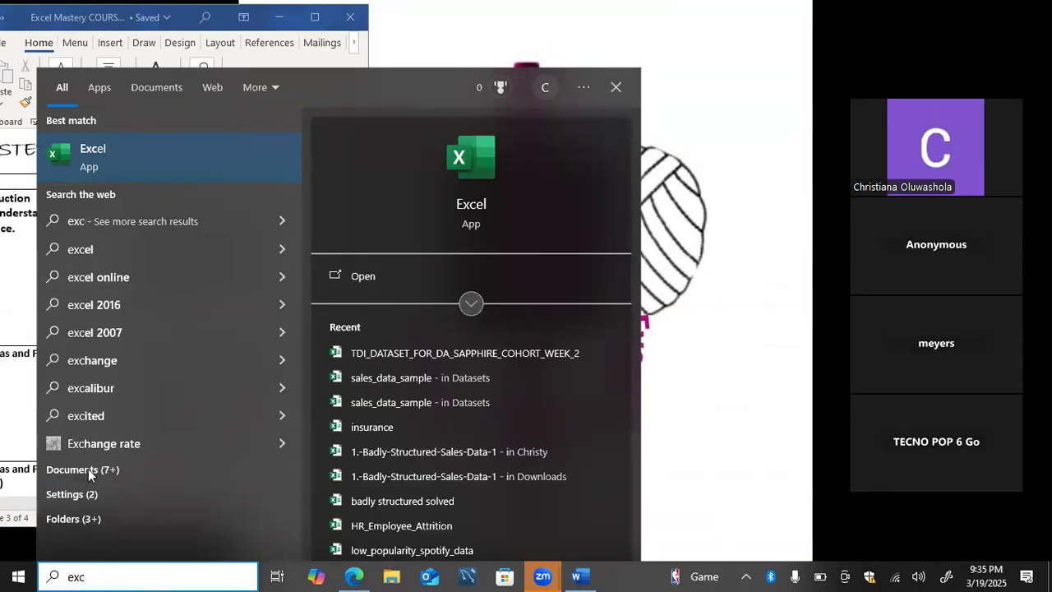
pyautogui.click(137, 167)
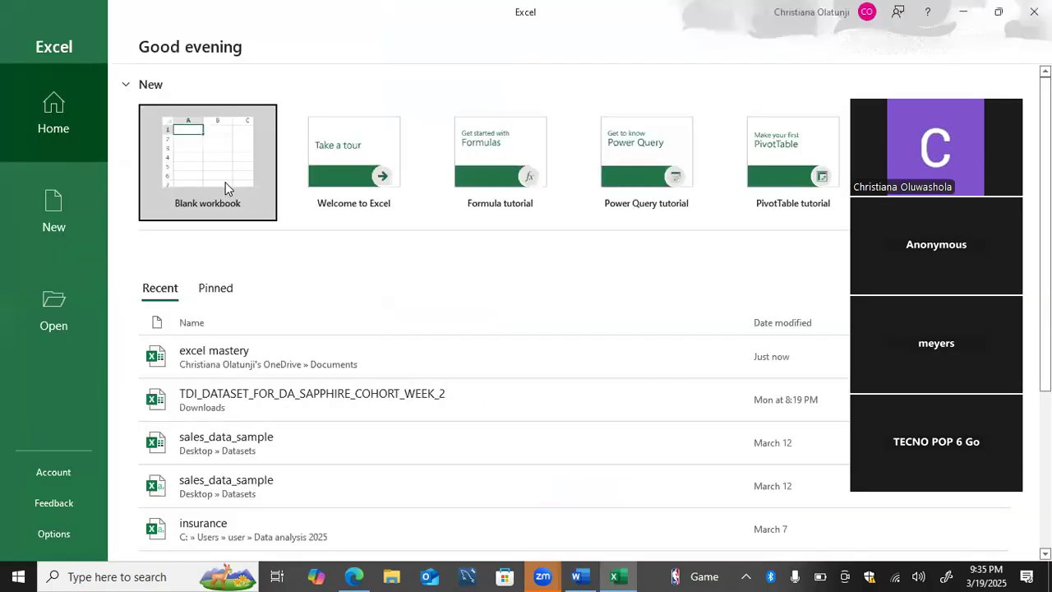
pyautogui.click(282, 364)
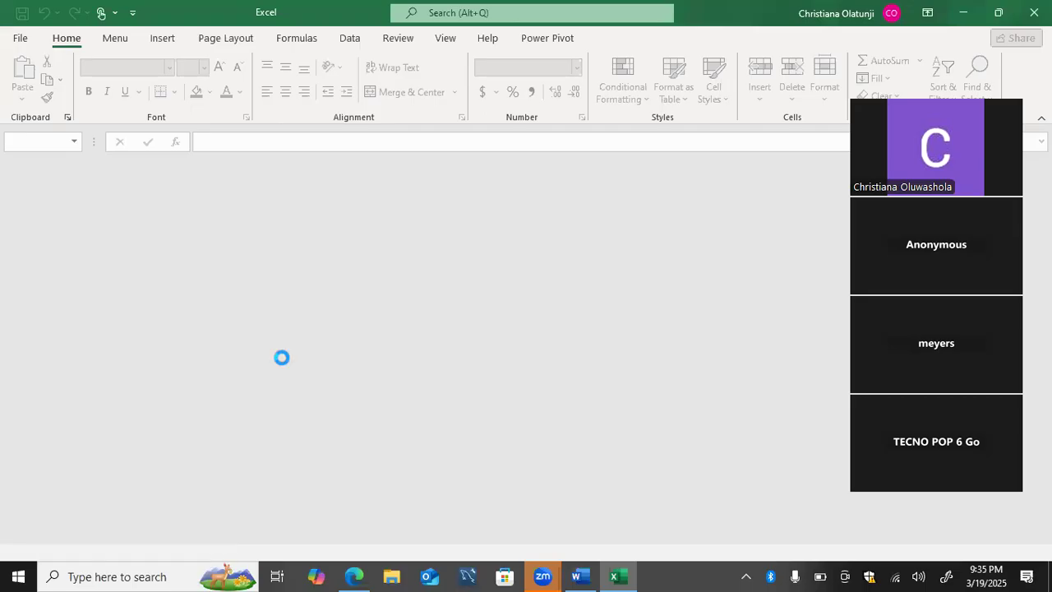
# - Bring up the Word course outline and restore the Excel window to a smaller size so both are visible side by side
pyautogui.click(579, 575)
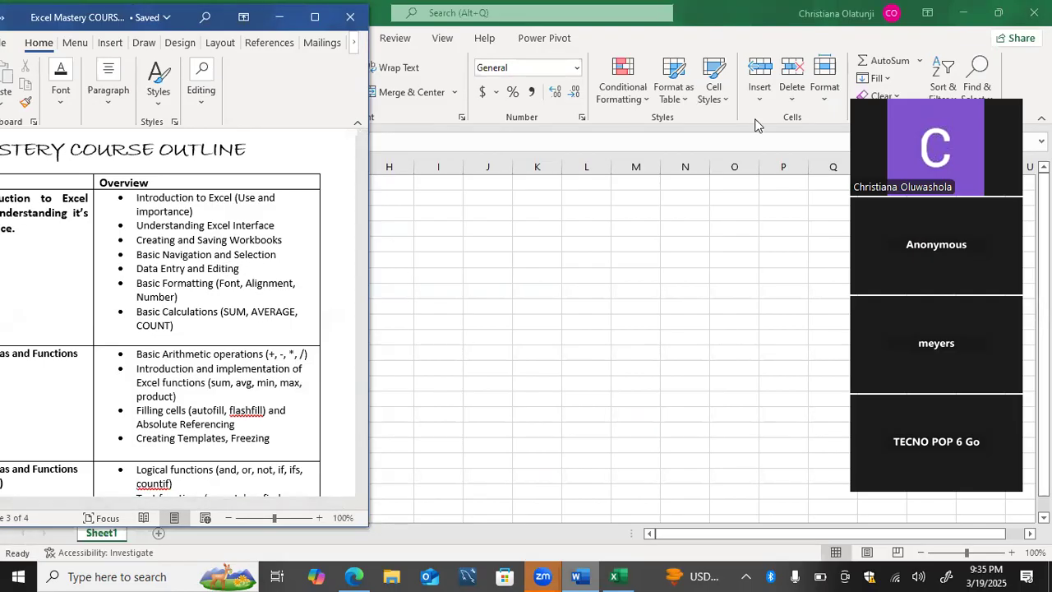
pyautogui.click(994, 14)
pyautogui.click(995, 15)
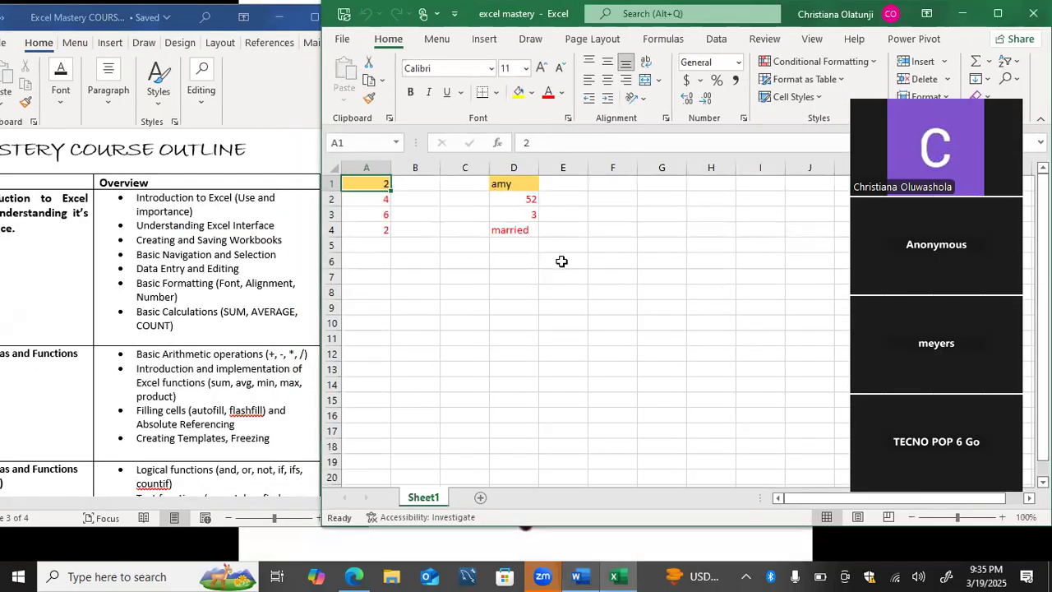
# - Clear the contents of cells A1:A4 and D1:D4
pyautogui.click(409, 186)
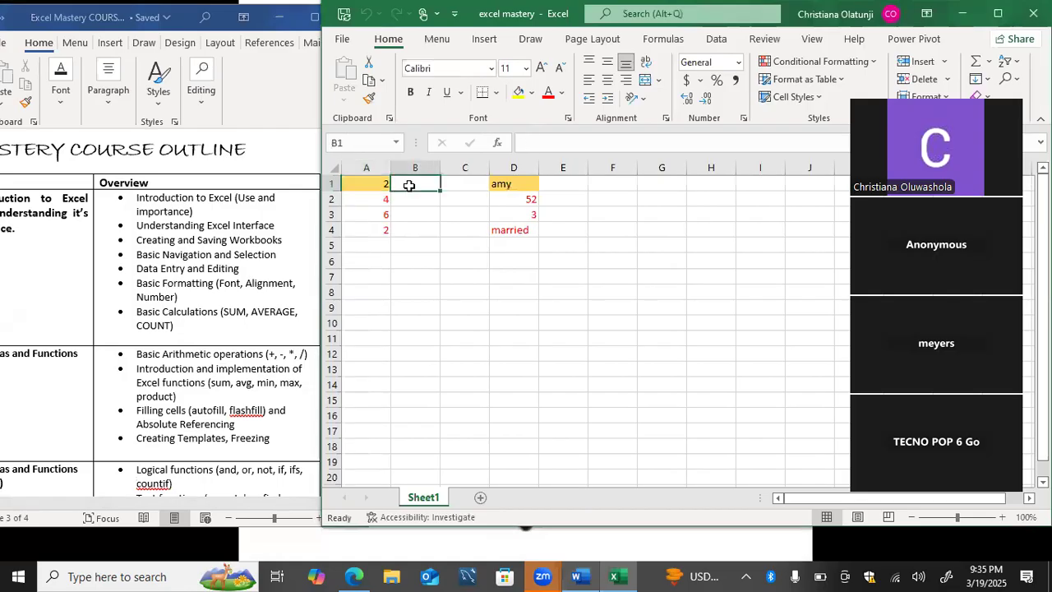
pyautogui.moveTo(383, 182); pyautogui.dragTo(383, 214)
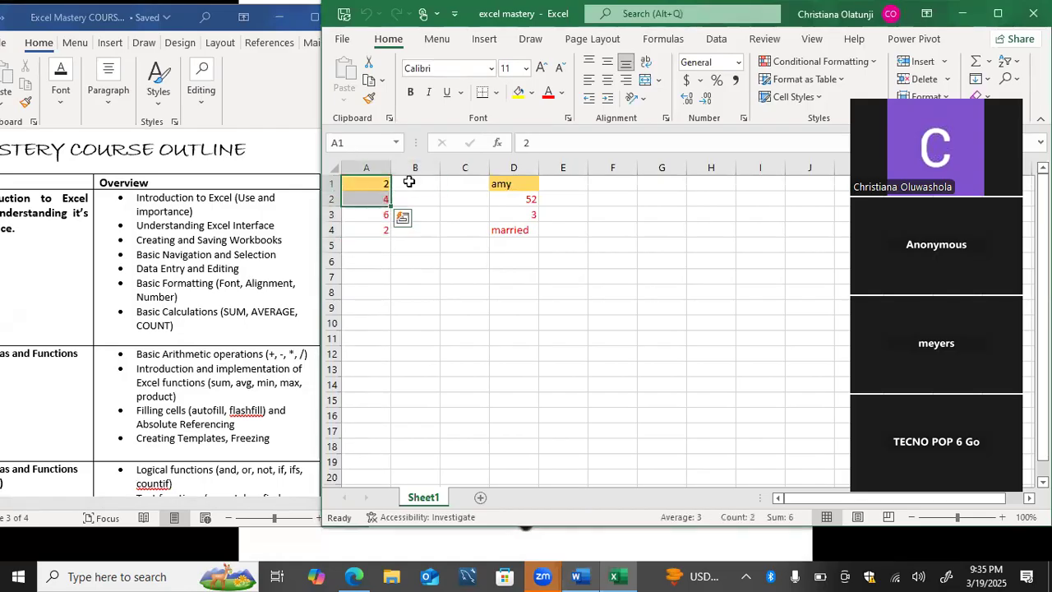
pyautogui.click(413, 181)
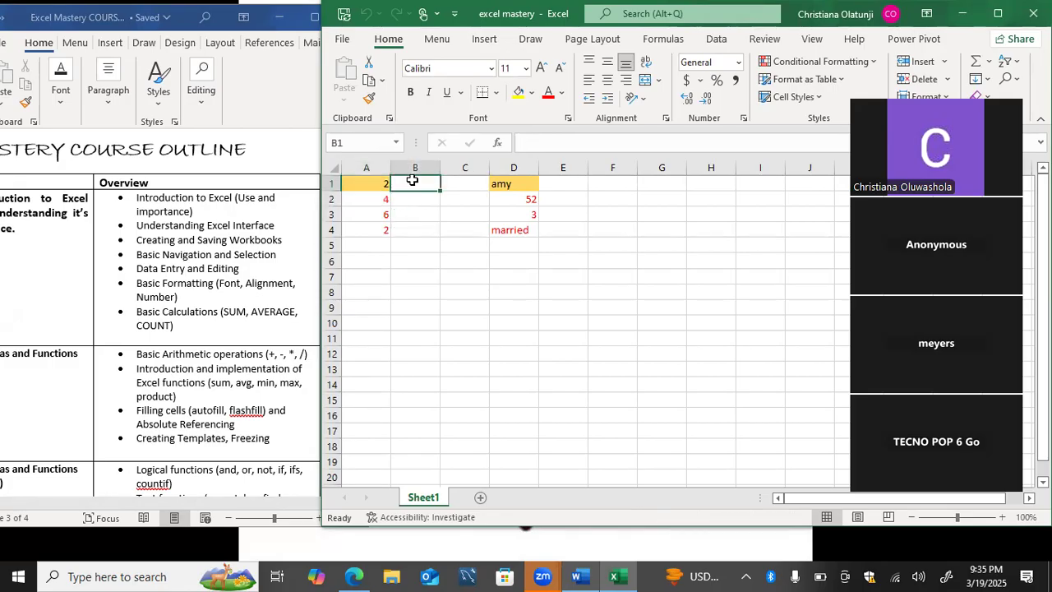
pyautogui.moveTo(381, 181); pyautogui.dragTo(383, 233)
pyautogui.press('Delete')
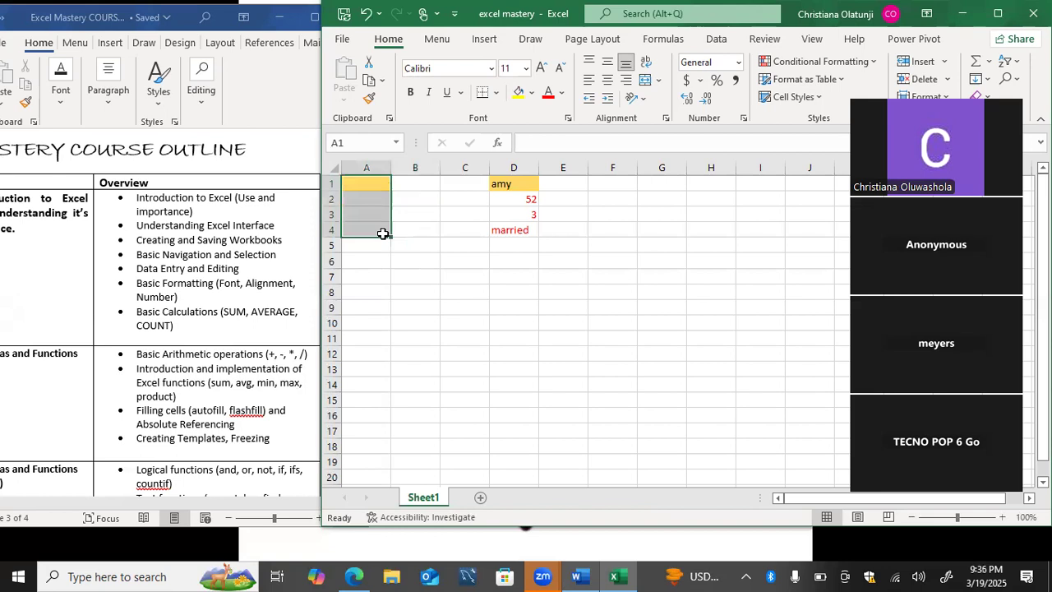
pyautogui.moveTo(526, 178); pyautogui.dragTo(525, 220)
pyautogui.moveTo(501, 182); pyautogui.dragTo(507, 231)
pyautogui.press('Delete')
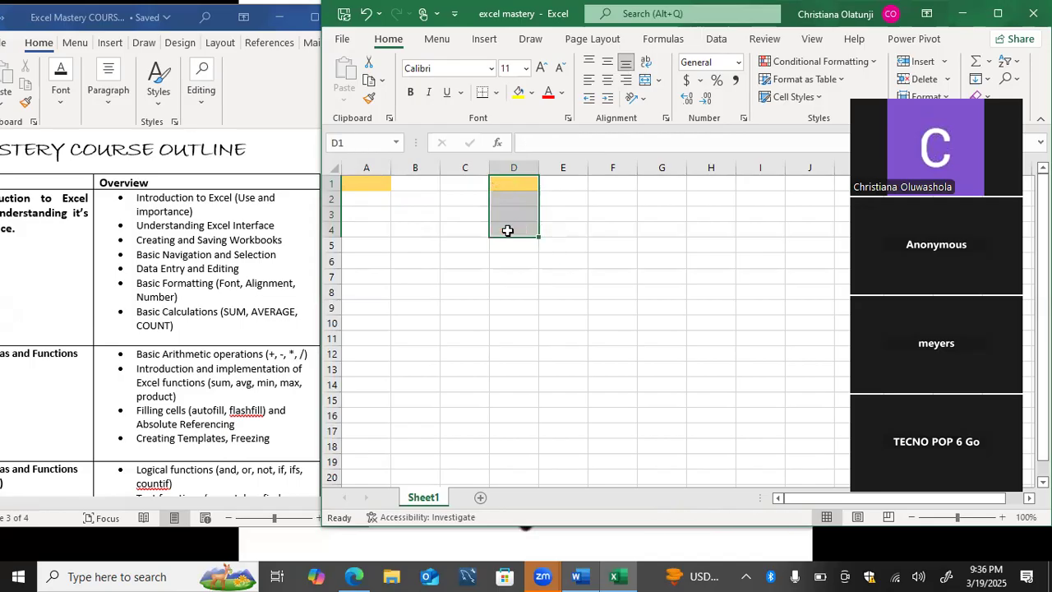
# - Enter the column headers "Name", "age" and "gender" in cells A1, B1 and C1
pyautogui.click(380, 183)
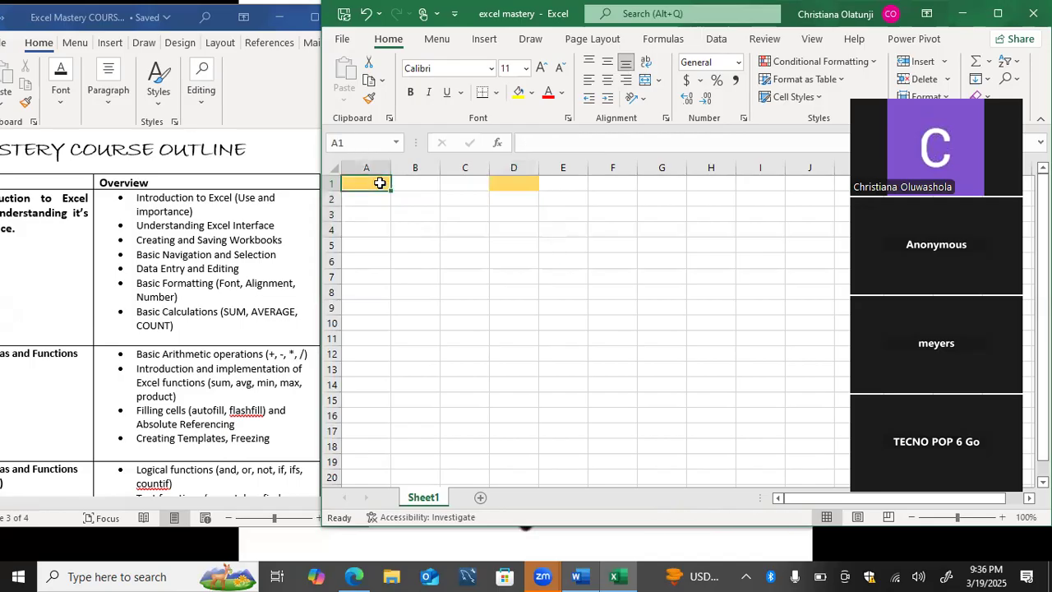
pyautogui.write('NM')
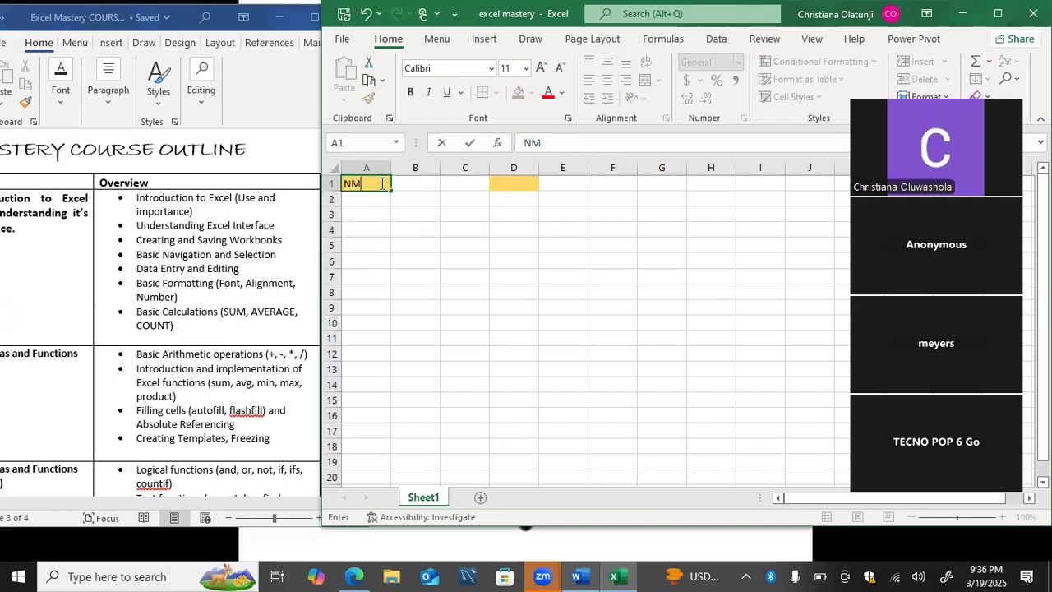
pyautogui.press('BackSpace')
pyautogui.write('ame')
pyautogui.press('Tab')
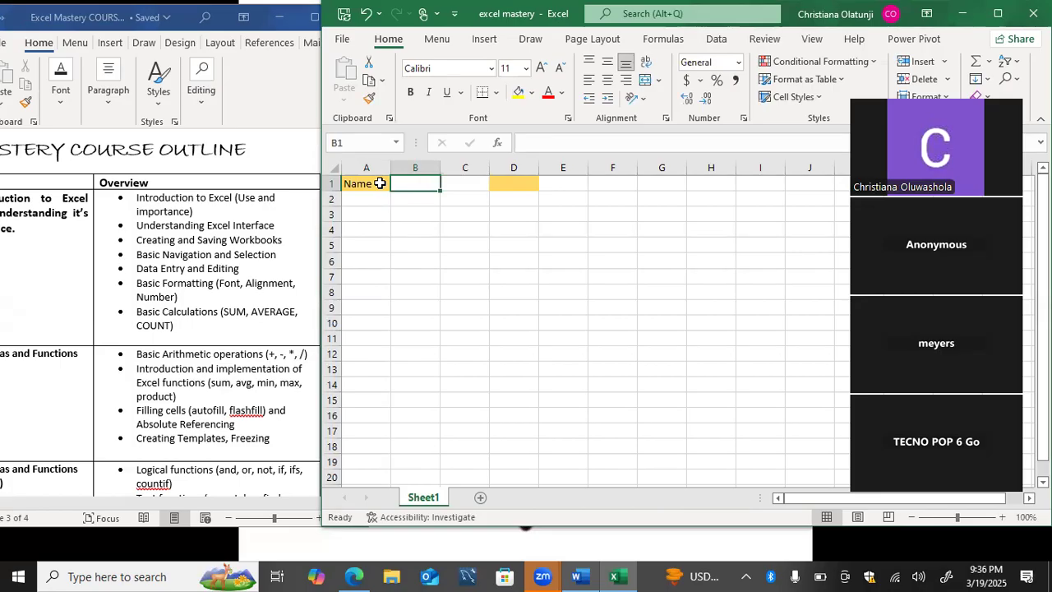
pyautogui.write('age')
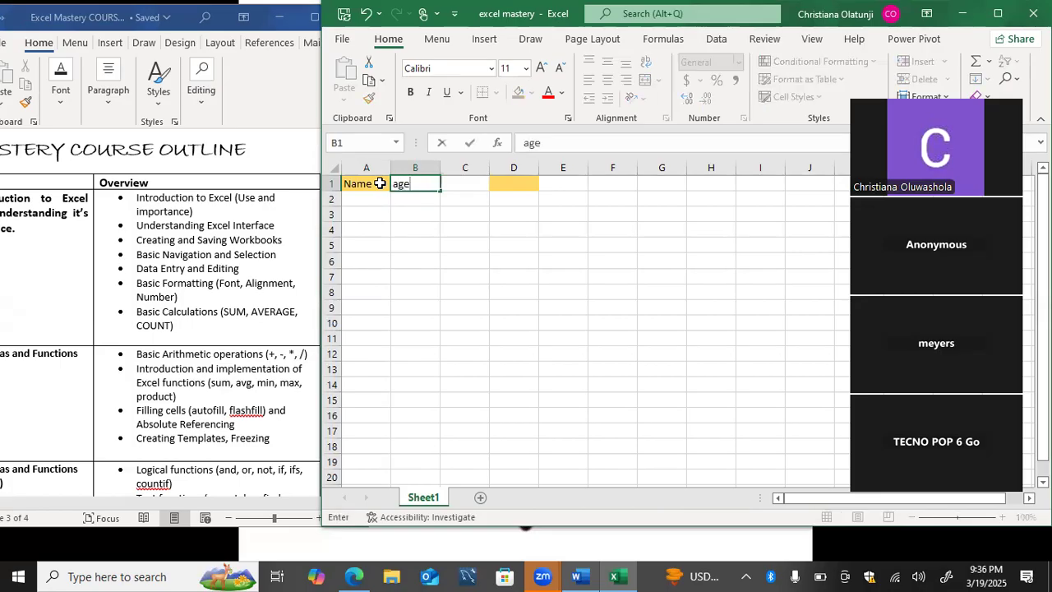
pyautogui.press('Tab')
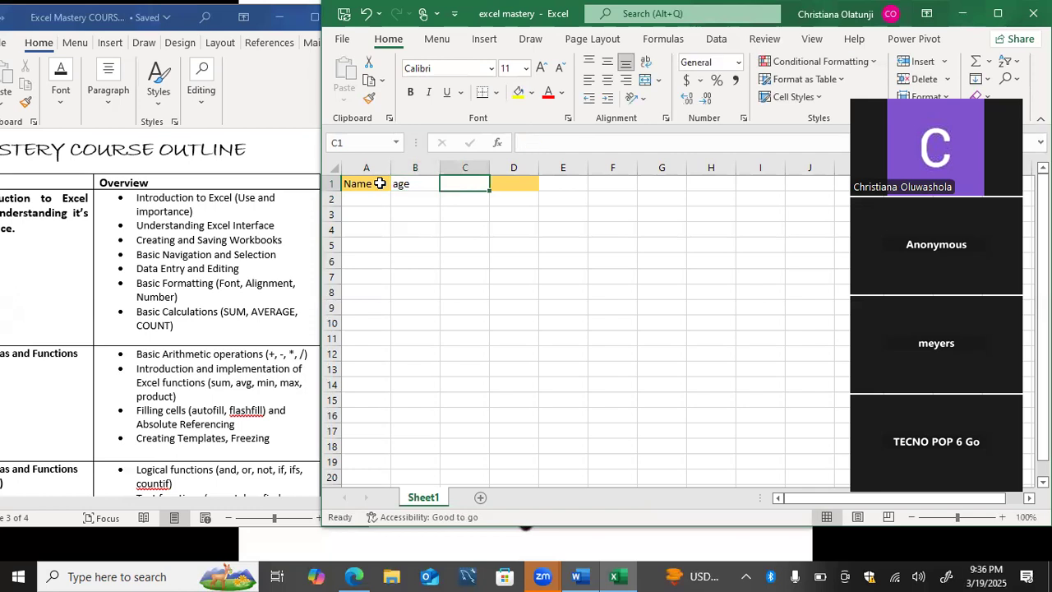
pyautogui.write('gender')
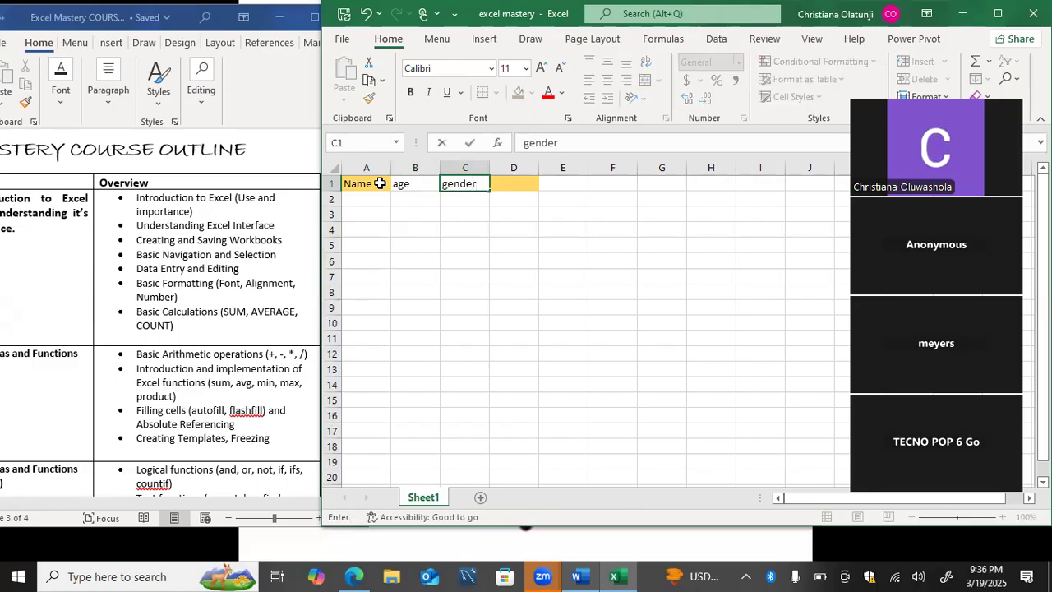
pyautogui.press('Tab')
# - Enter the column headers "Height", "Marital Status" and "Religion" in cells D1, E1 and F1
pyautogui.write('Height')
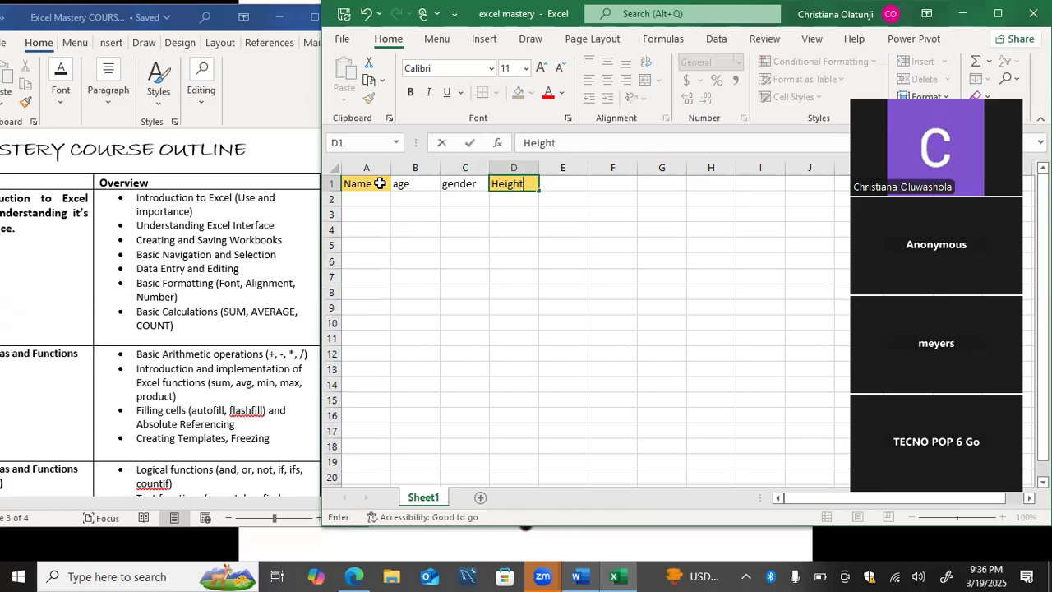
pyautogui.press('Tab')
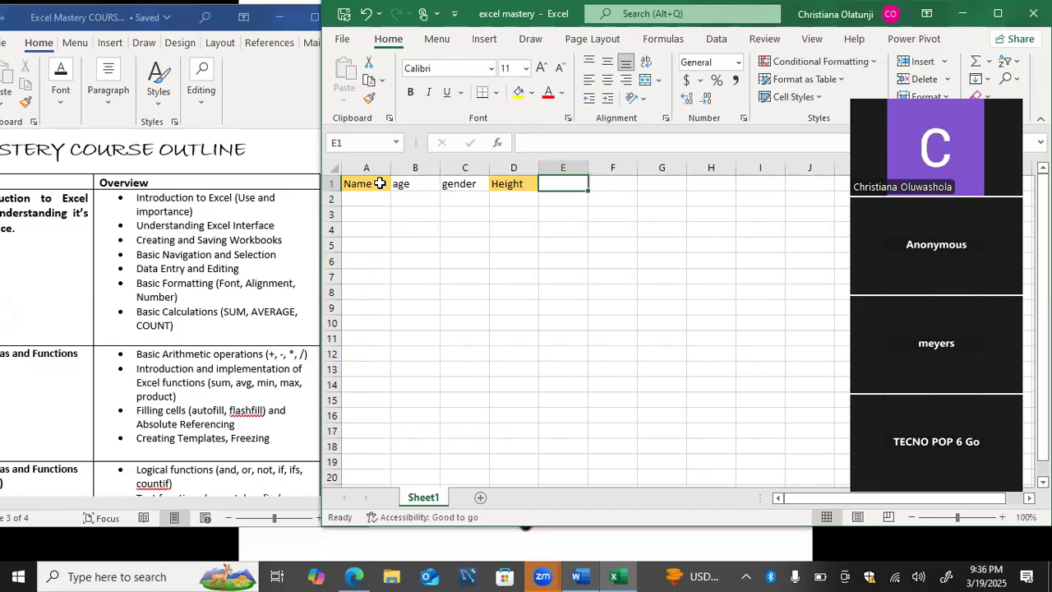
pyautogui.write('Marital S')
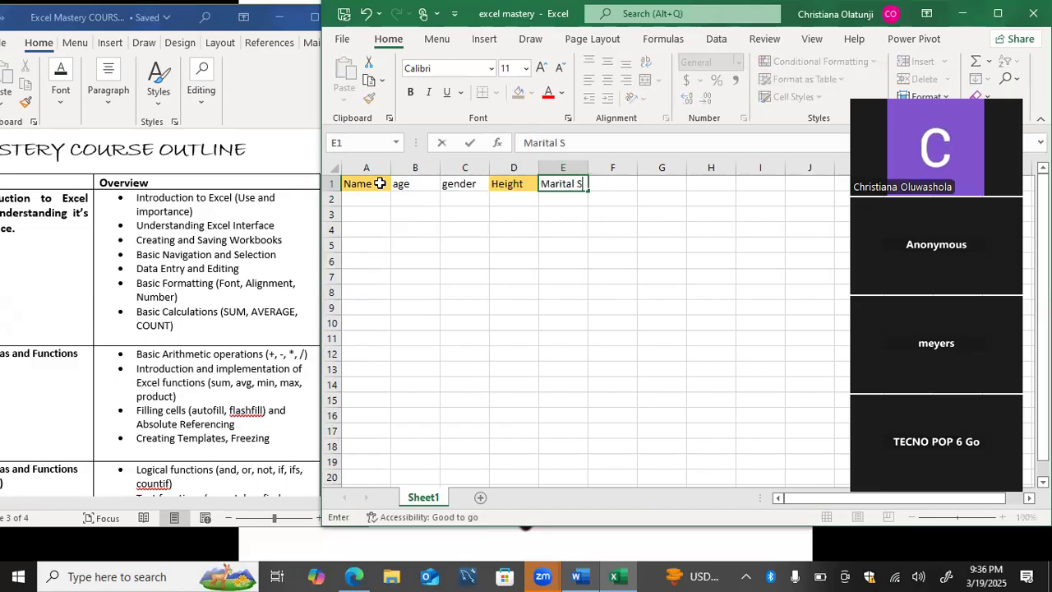
pyautogui.write('tatus')
pyautogui.press('Tab')
pyautogui.write('Re')
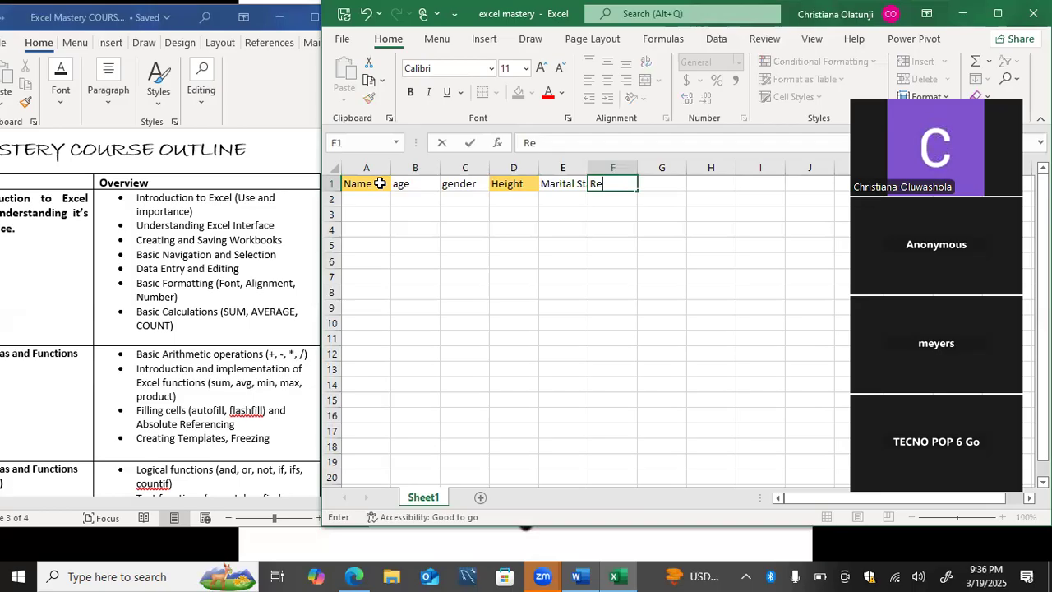
pyautogui.write('ligion')
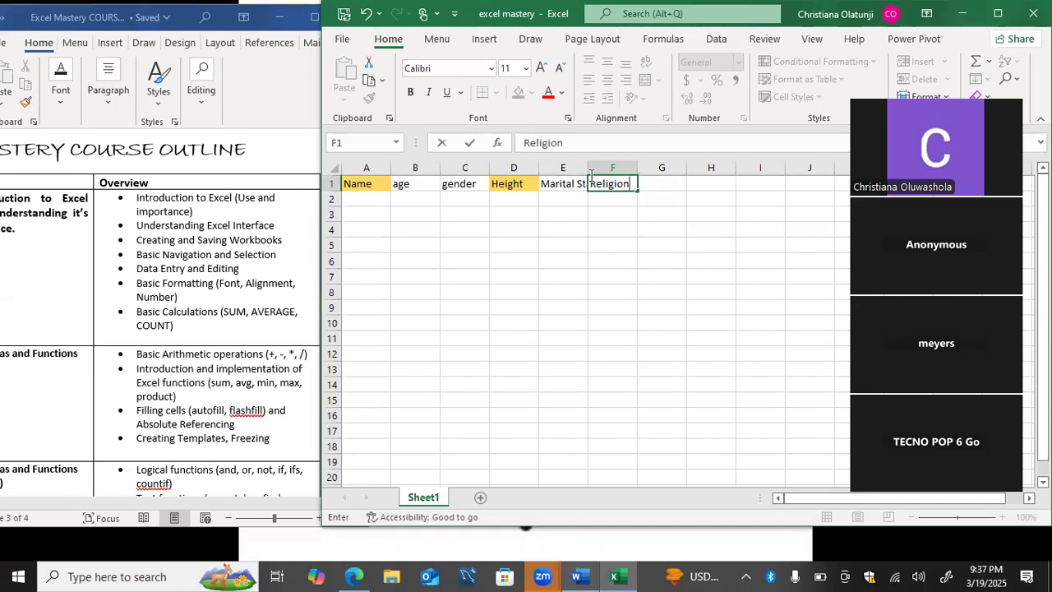
# - Widen column A slightly and widen column E until the whole "Marital Status" header fits
pyautogui.click(332, 169)
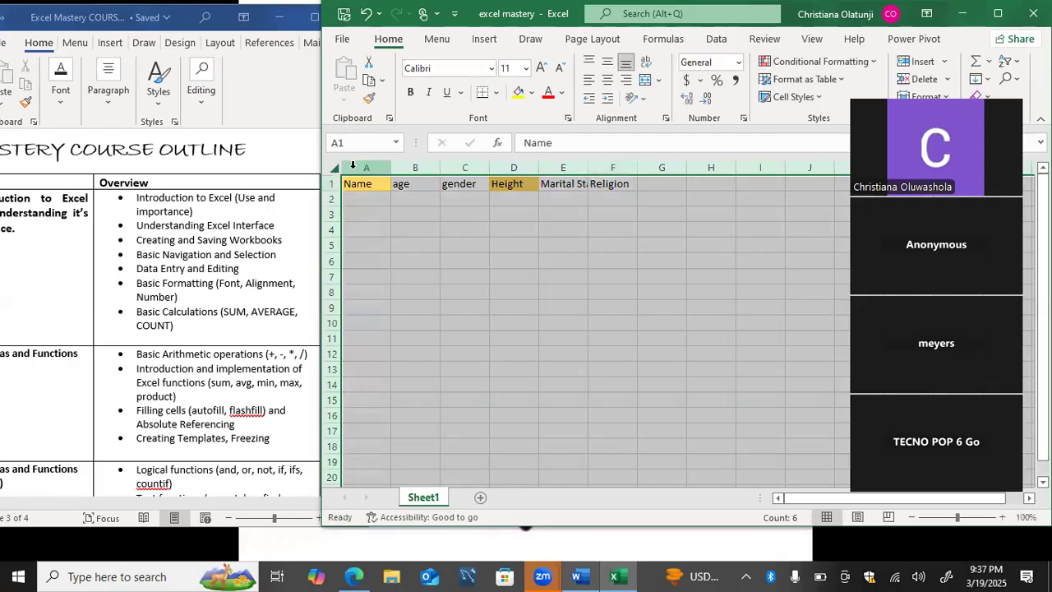
pyautogui.click(356, 167)
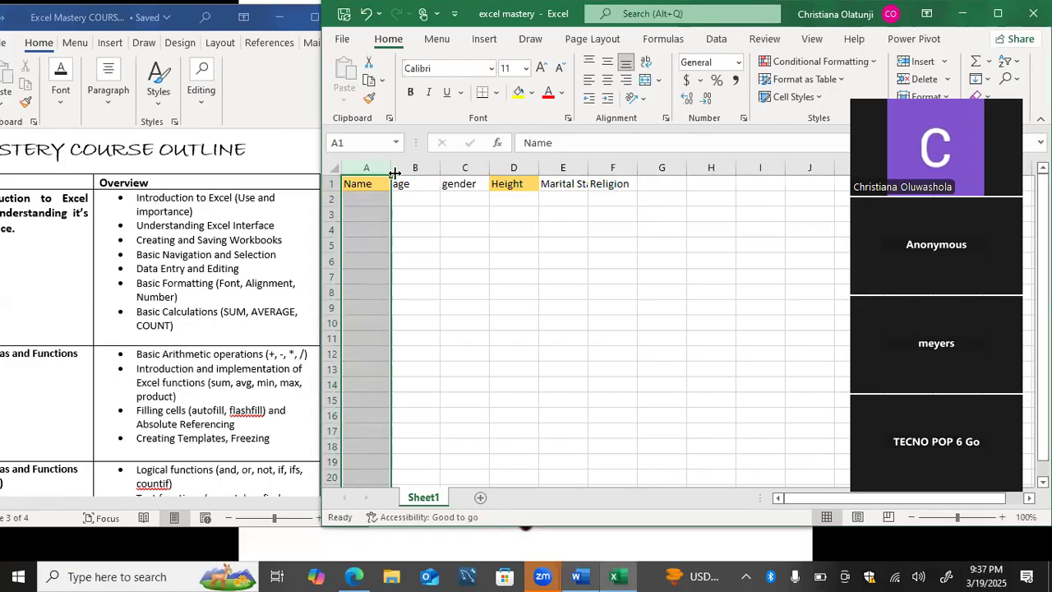
pyautogui.moveTo(393, 171); pyautogui.dragTo(402, 170)
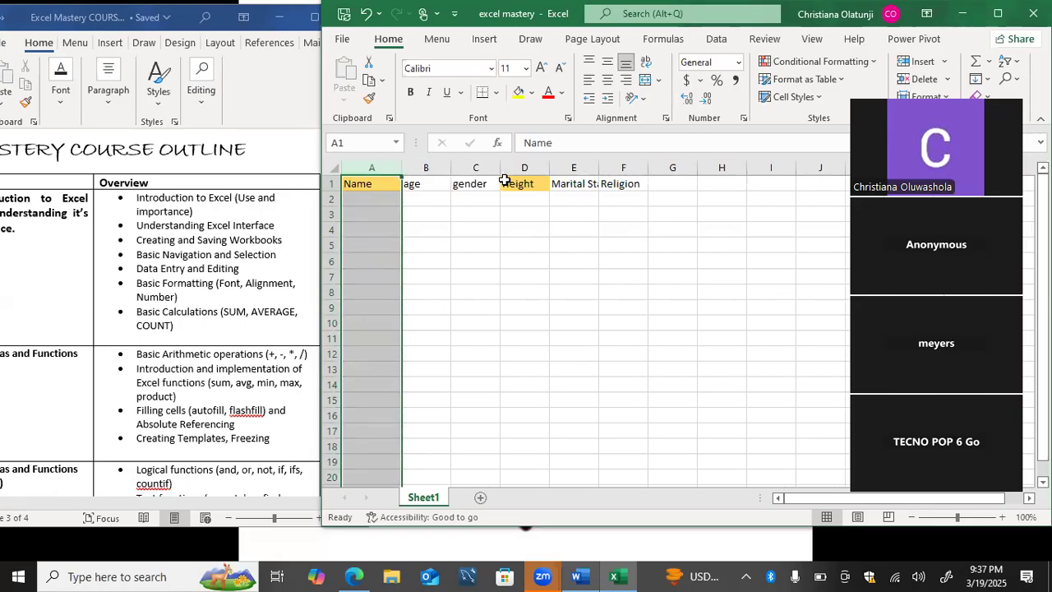
pyautogui.moveTo(598, 169); pyautogui.dragTo(634, 168)
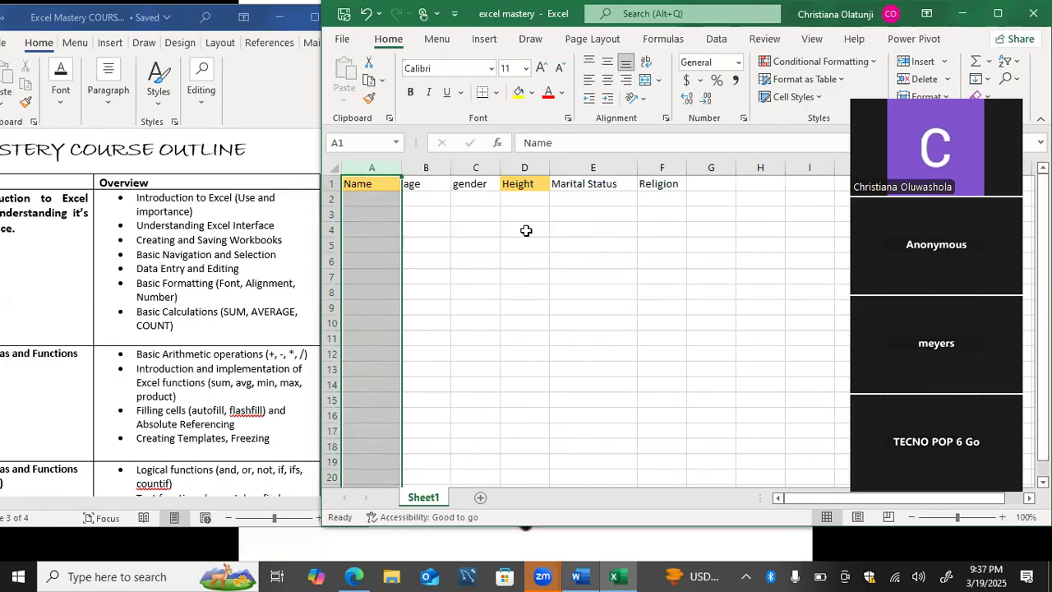
# - Enter a sample full name in cell A2 and the age 27 in cell B2
pyautogui.click(387, 202)
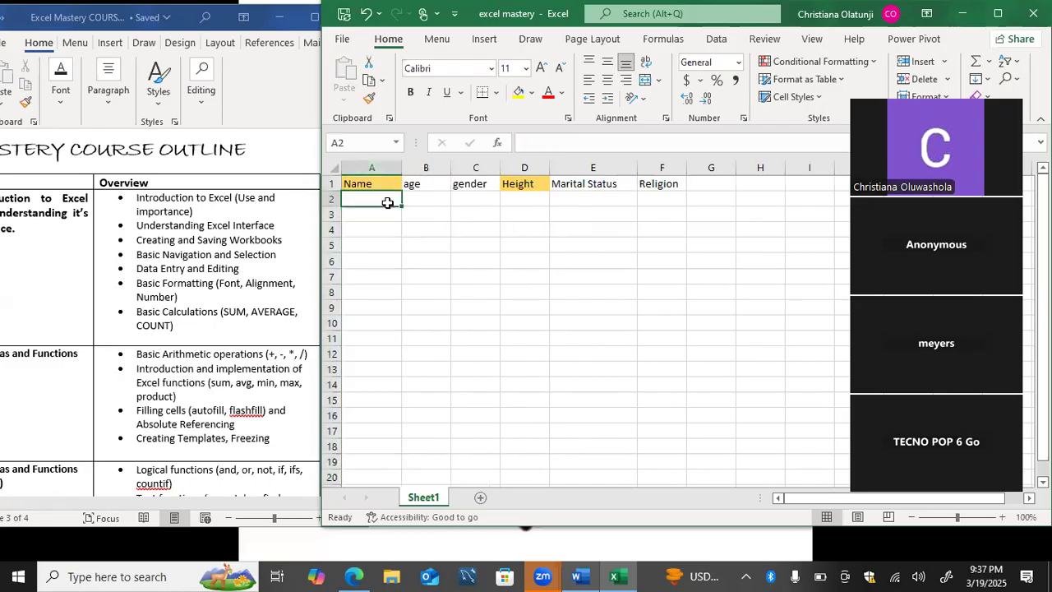
pyautogui.write('Amy Swedin')
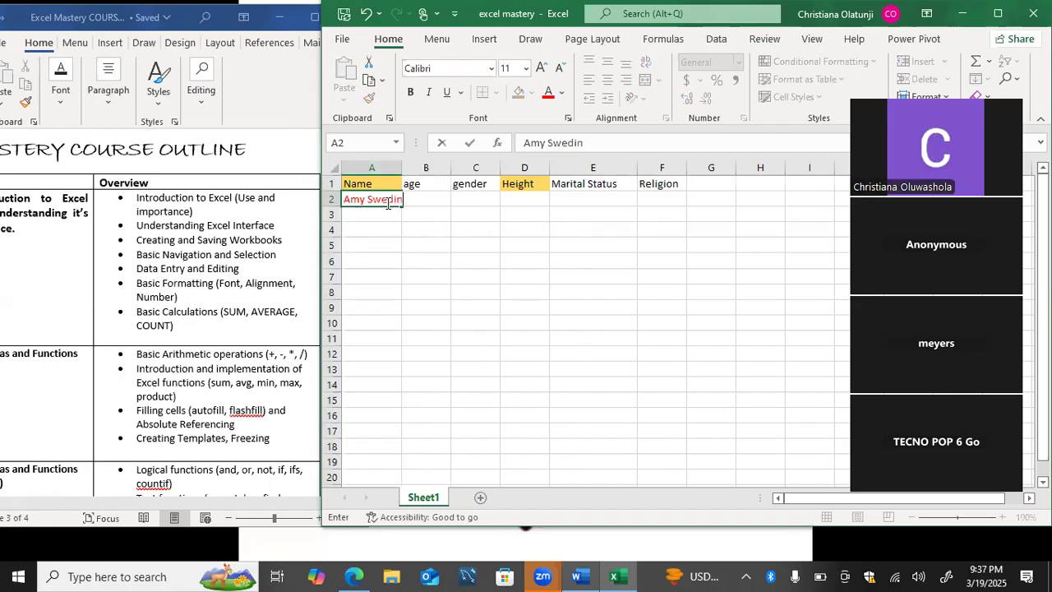
pyautogui.press('Tab')
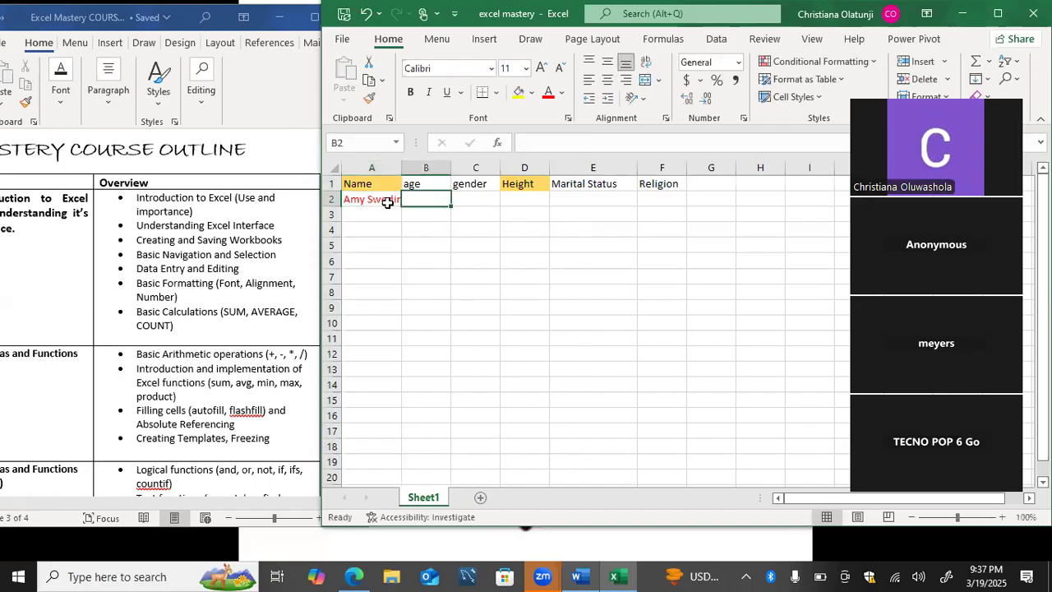
pyautogui.write('27')
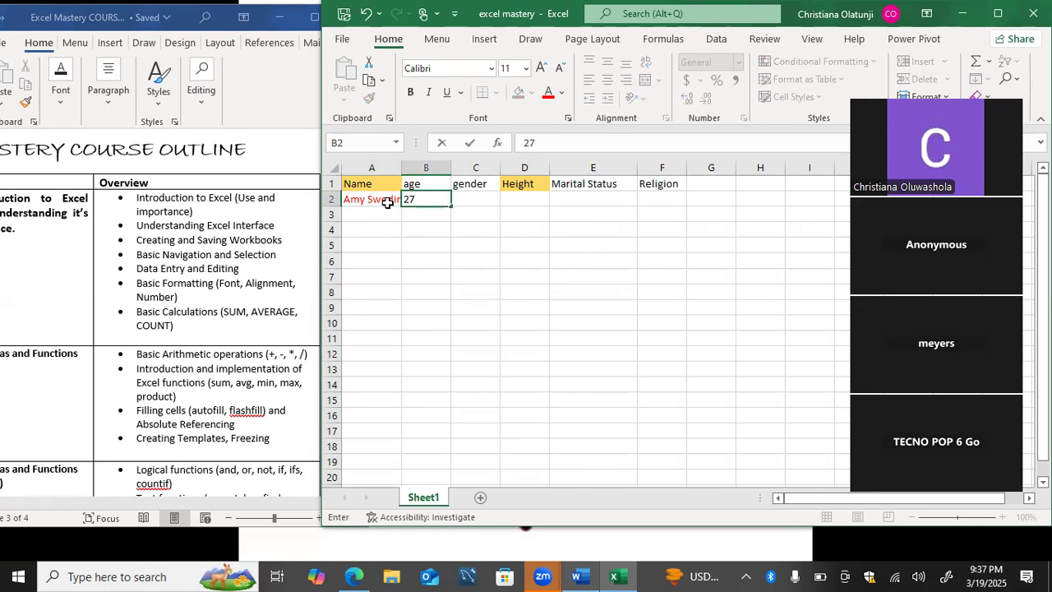
# - Enter a sample first name in the gender cell C2
pyautogui.write('gRACE')
pyautogui.press('BackSpace')
pyautogui.press('BackSpace')
pyautogui.press('BackSpace')
pyautogui.press('BackSpace')
pyautogui.press('BackSpace')
pyautogui.press('Tab')
pyautogui.write('gRACE')
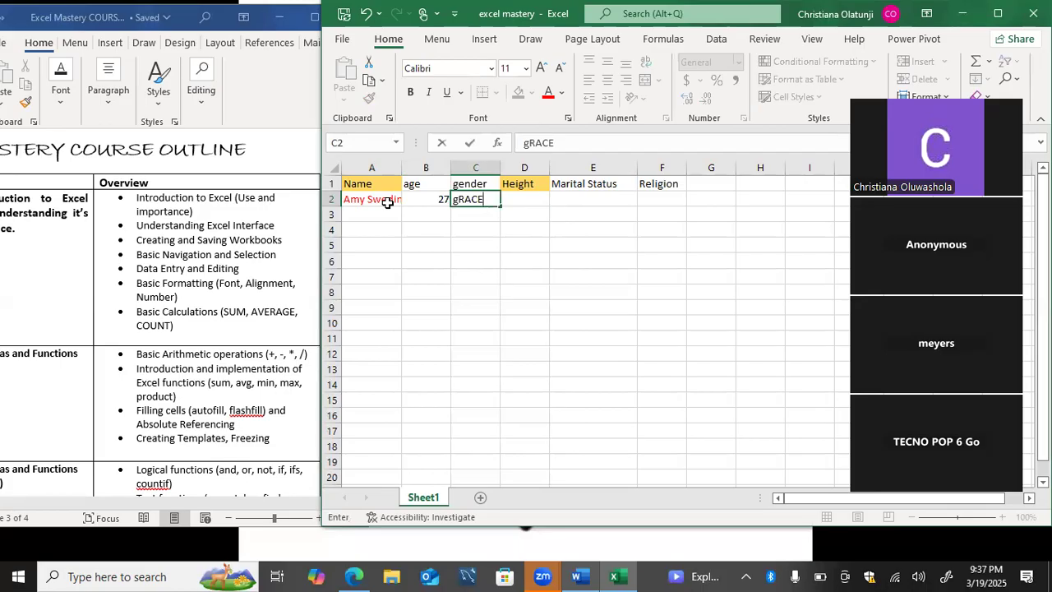
pyautogui.press('Tab')
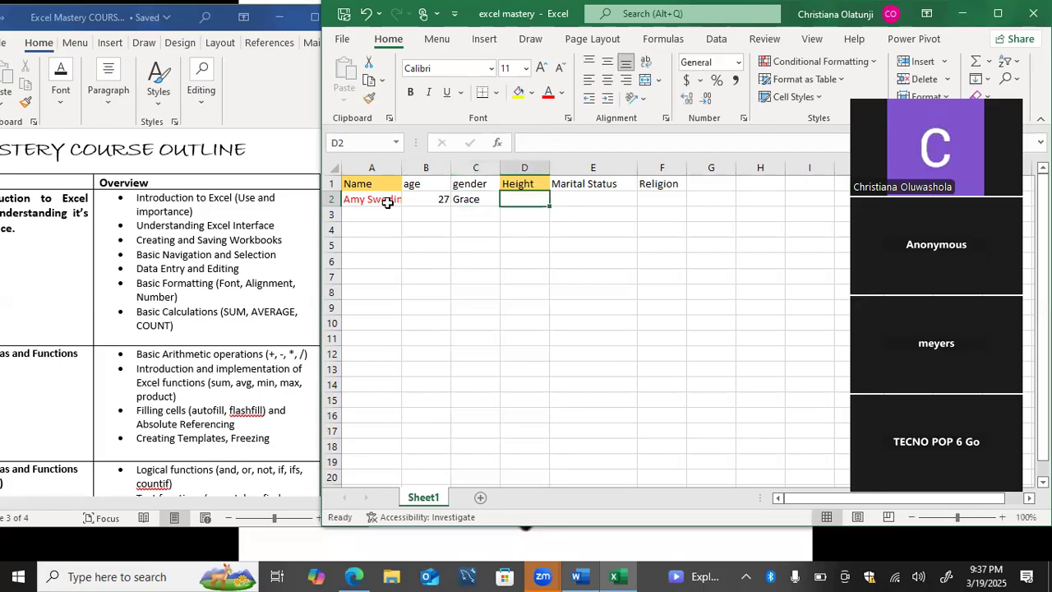
# - Enter the height 5" in cell D2 and the marital status "Married" in cell E2
pyautogui.write('5"')
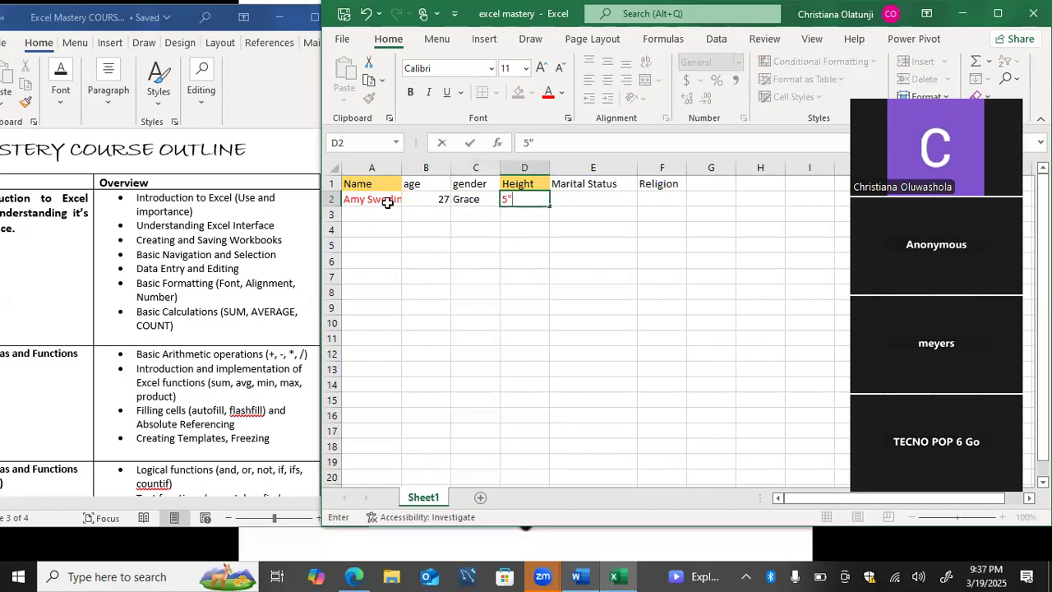
pyautogui.press('Tab')
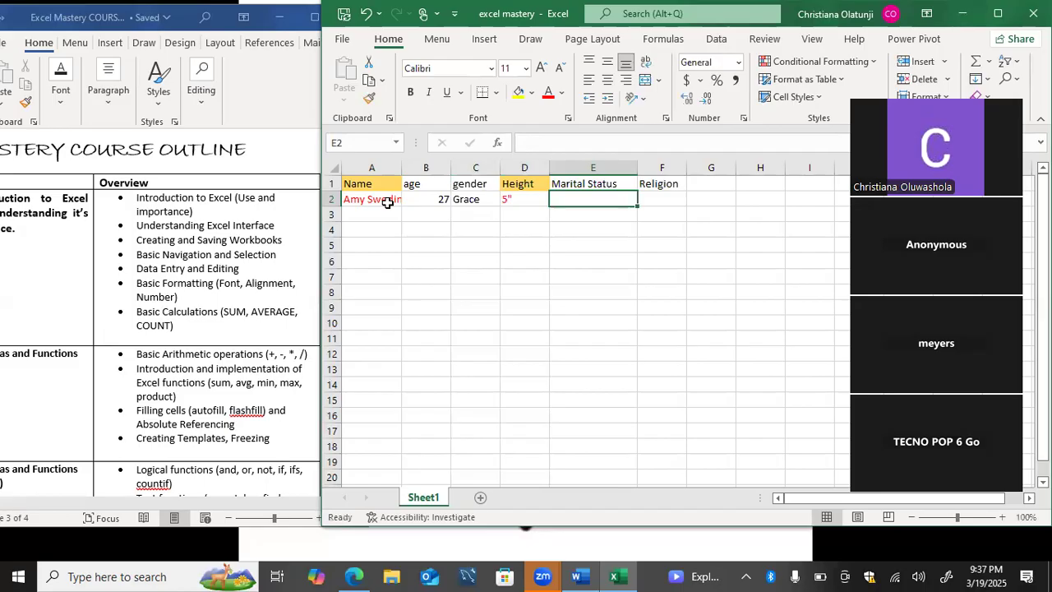
pyautogui.write('Married')
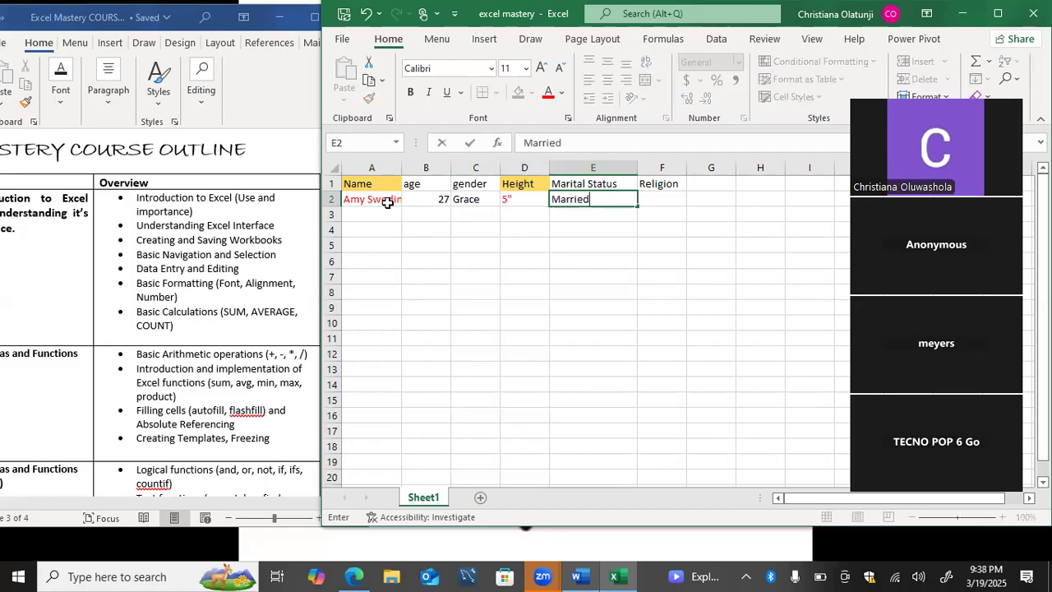
pyautogui.click(485, 218)
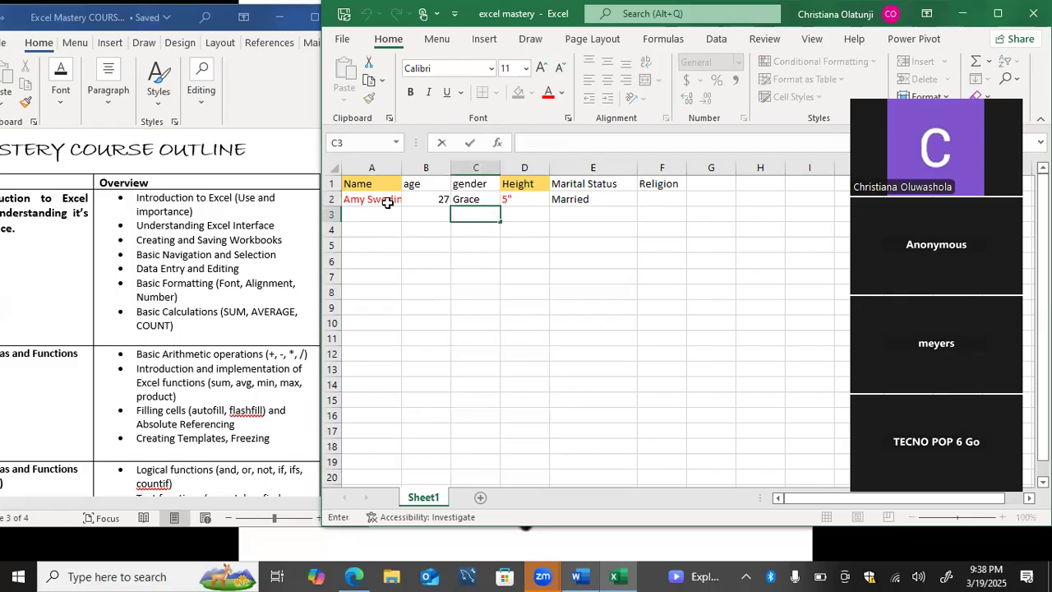
# - Correct the spelling of the surname in cell A2 and widen column A to fit the full name
pyautogui.click(387, 203)
pyautogui.doubleClick(395, 199)
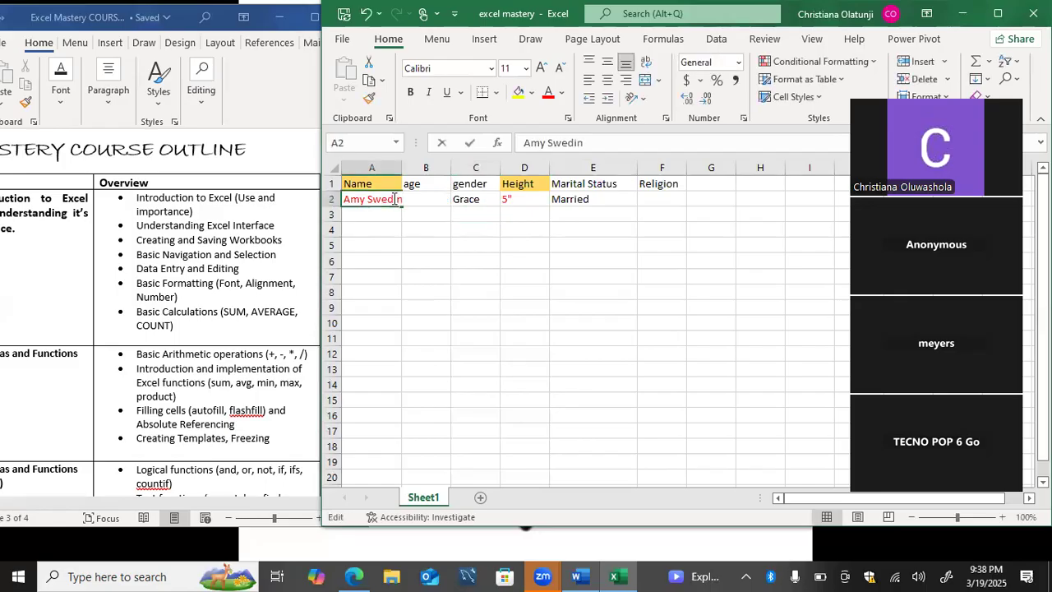
pyautogui.press('BackSpace')
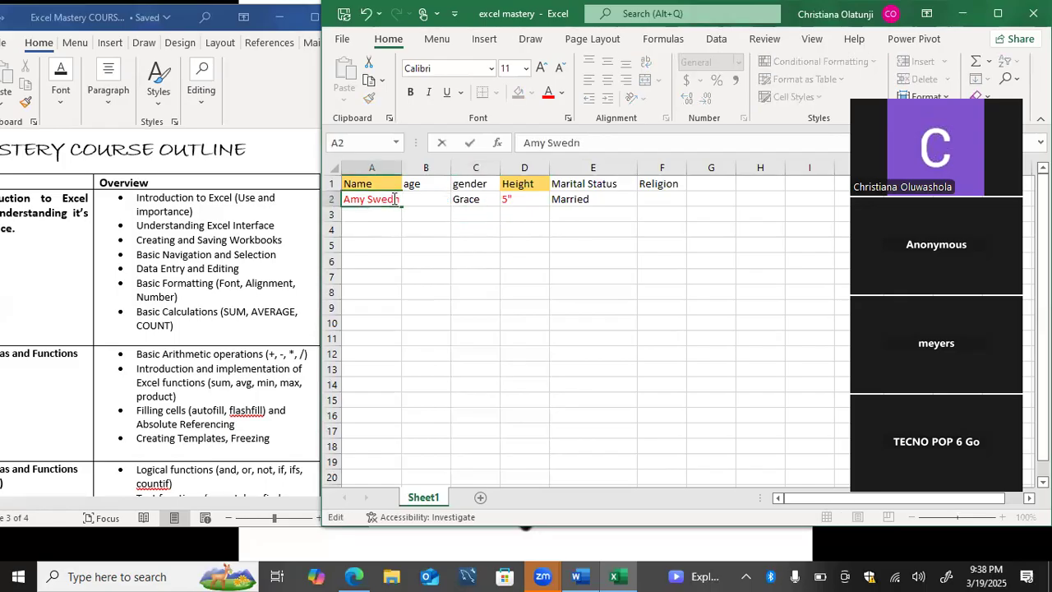
pyautogui.write('e')
pyautogui.click(417, 231)
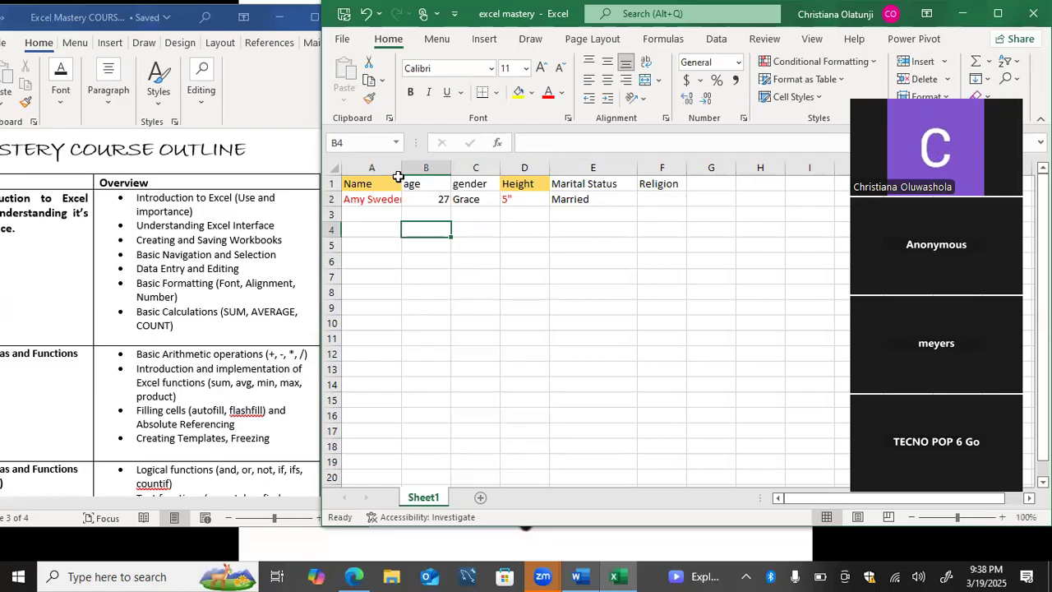
pyautogui.moveTo(401, 174); pyautogui.dragTo(420, 174)
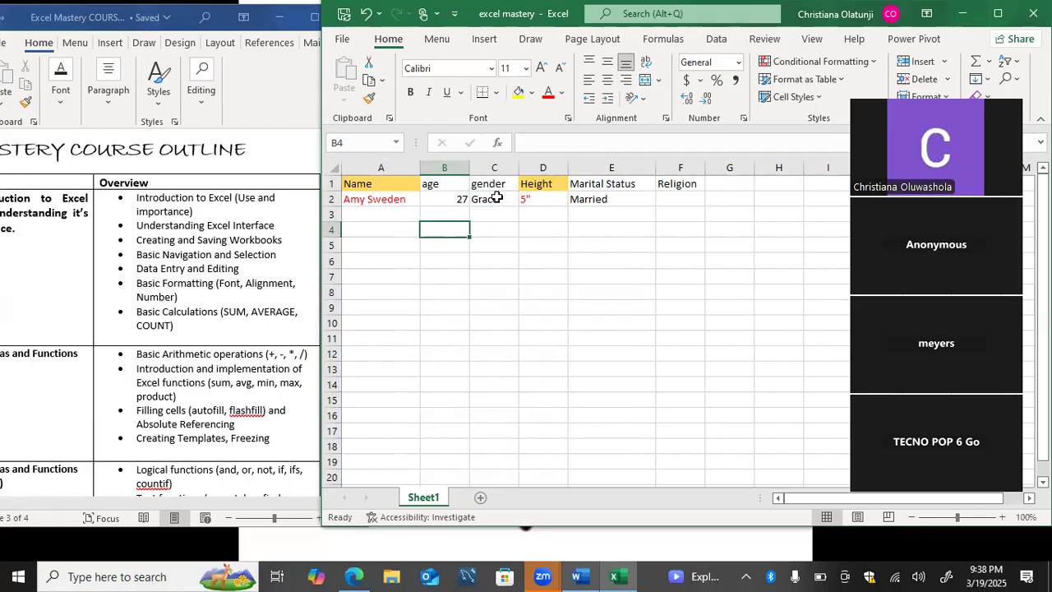
# - Replace the gender entry in cell C2 with "Female"
pyautogui.doubleClick(497, 198)
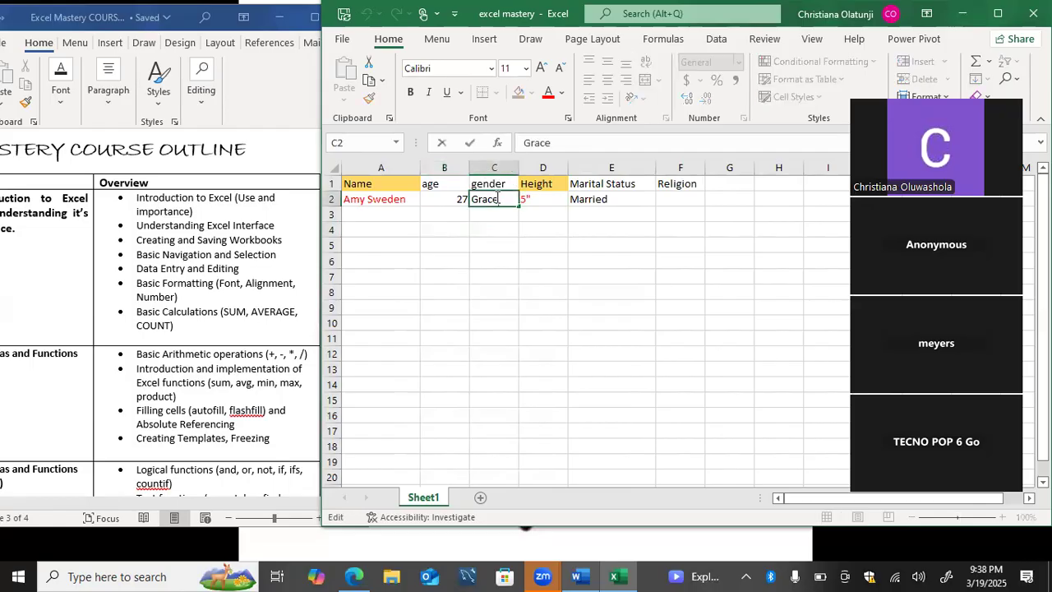
pyautogui.press('BackSpace')
pyautogui.press('BackSpace')
pyautogui.press('BackSpace')
pyautogui.press('BackSpace')
pyautogui.press('BackSpace')
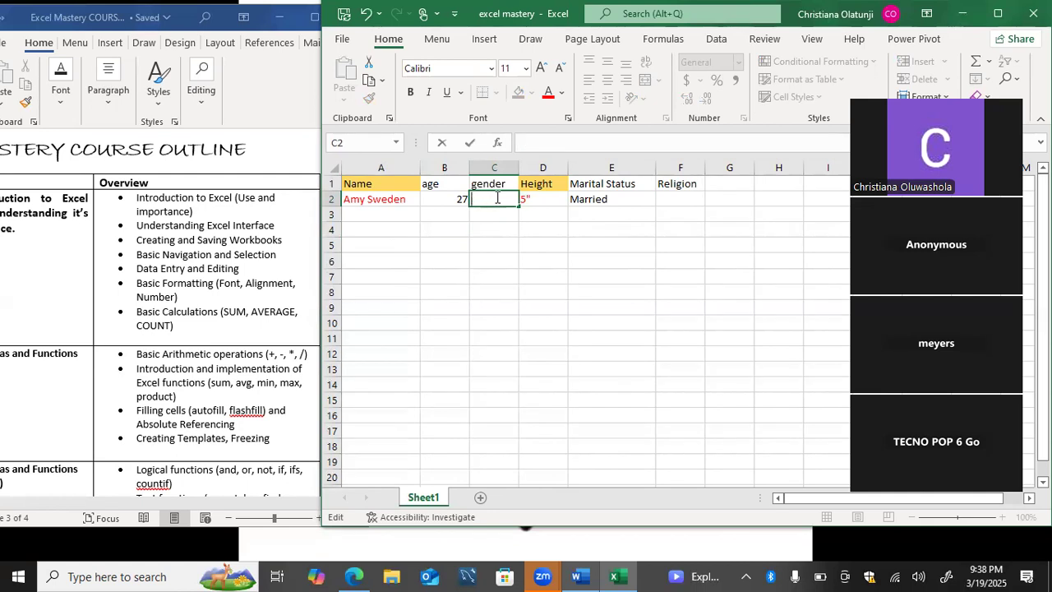
pyautogui.write('M')
pyautogui.press('BackSpace')
pyautogui.write('Female')
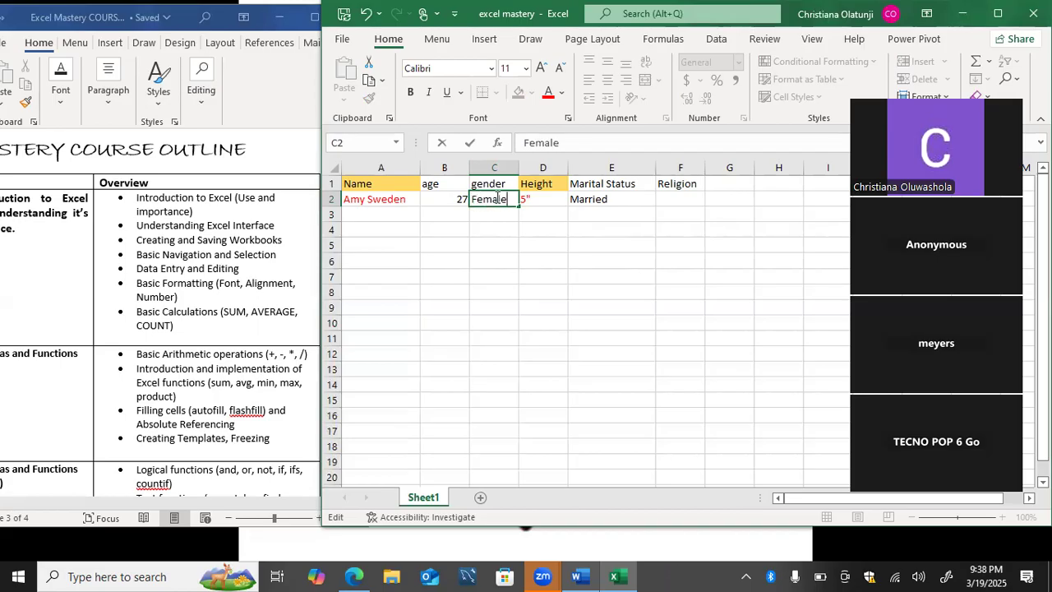
pyautogui.click(534, 219)
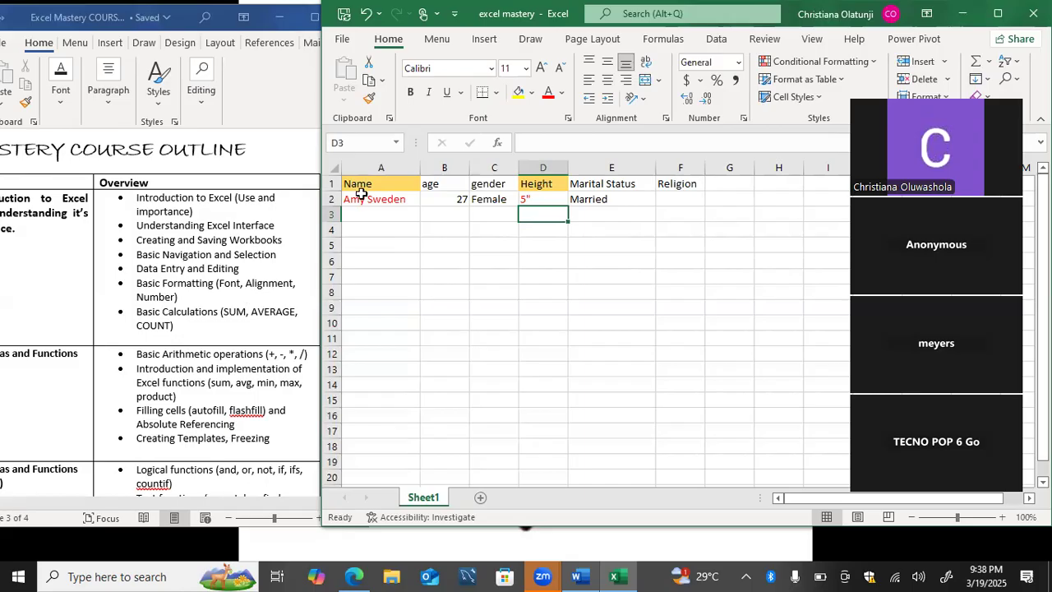
# - Enter four more sample names down the Name column in cells A3 to A6
pyautogui.click(362, 220)
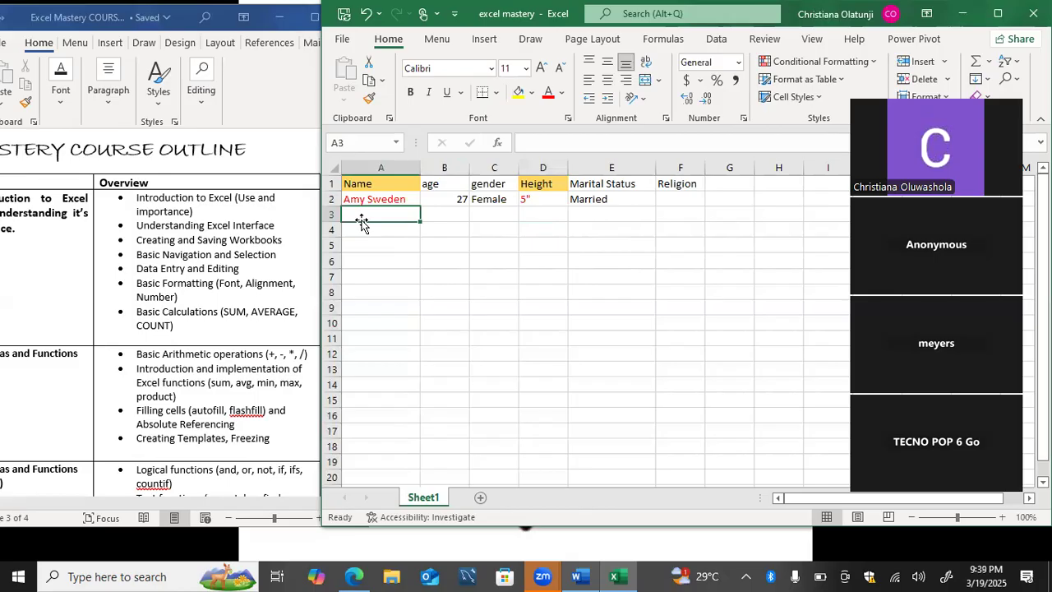
pyautogui.write('Grace')
pyautogui.press('Return')
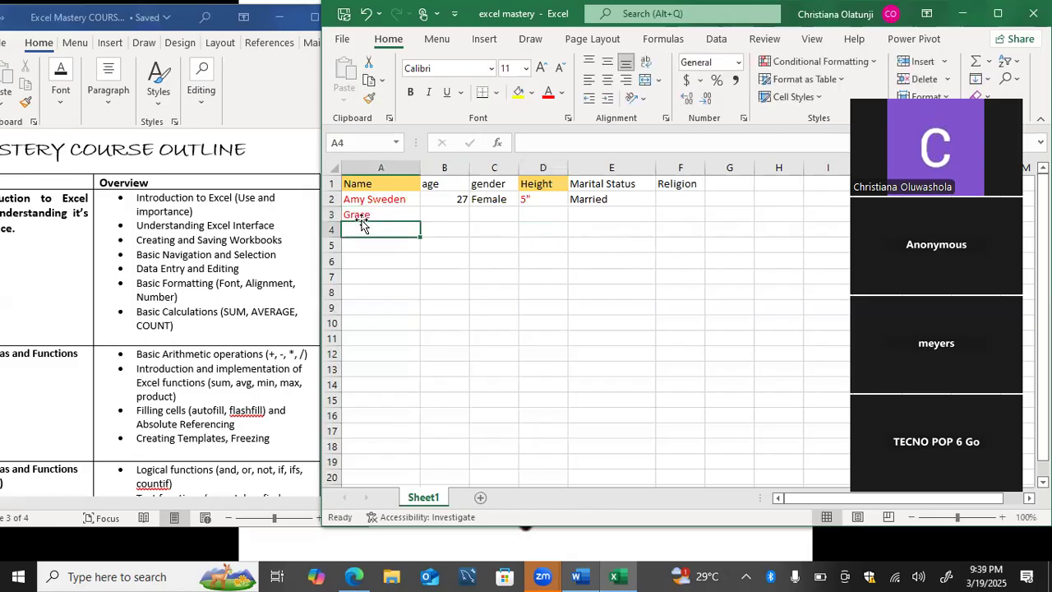
pyautogui.write('Shade')
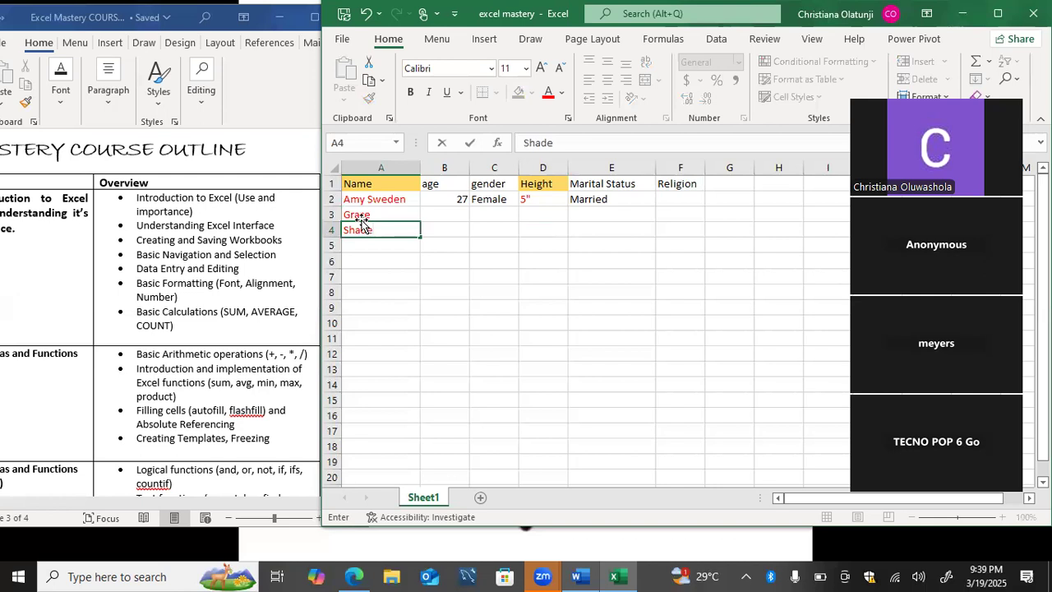
pyautogui.press('Return')
pyautogui.write('W')
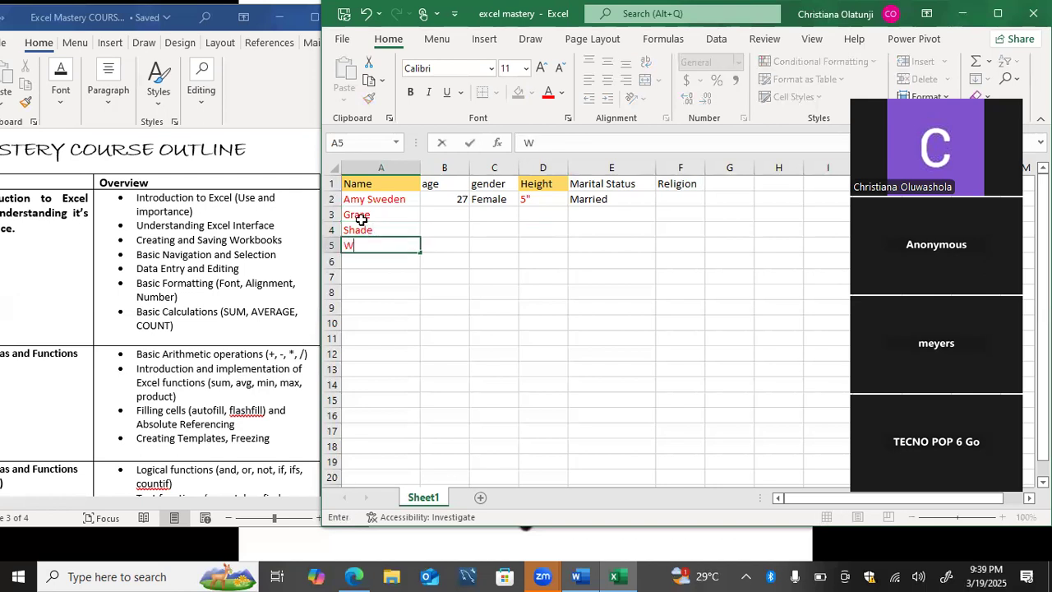
pyautogui.write('illiams')
pyautogui.press('Return')
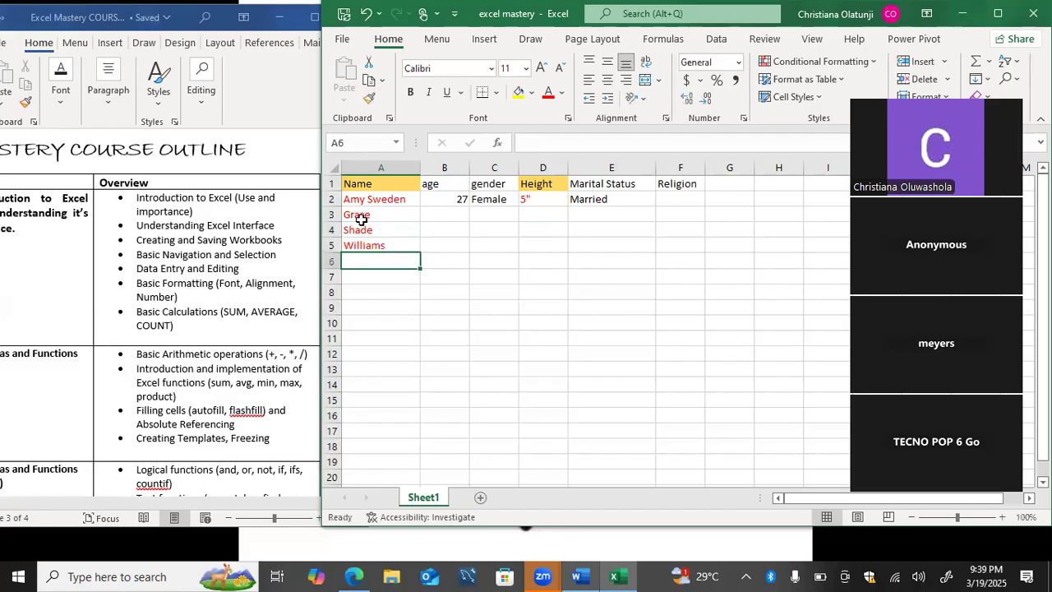
pyautogui.write('Toyosi')
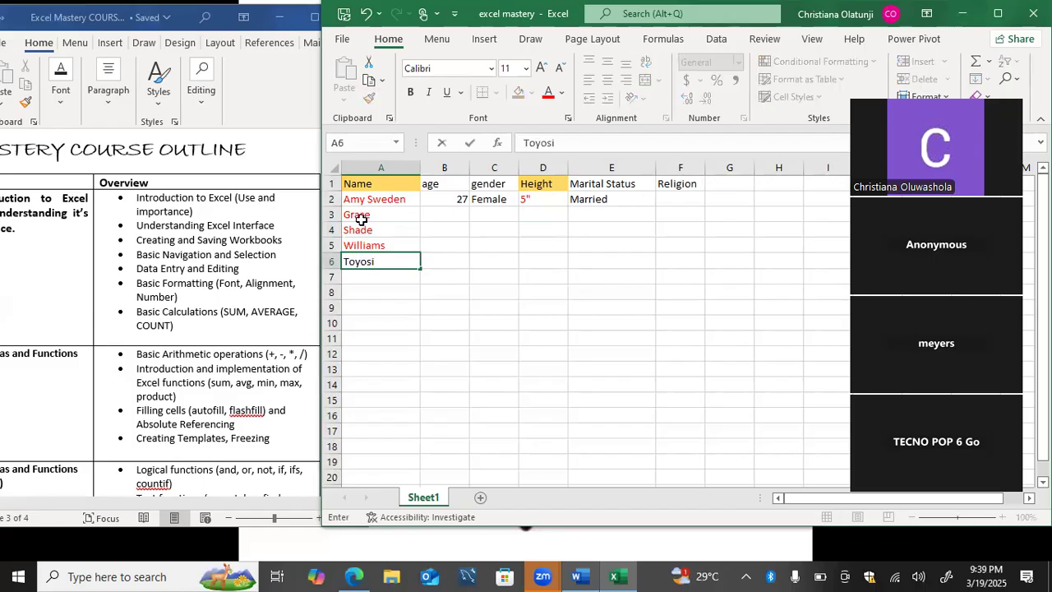
pyautogui.press('Tab')
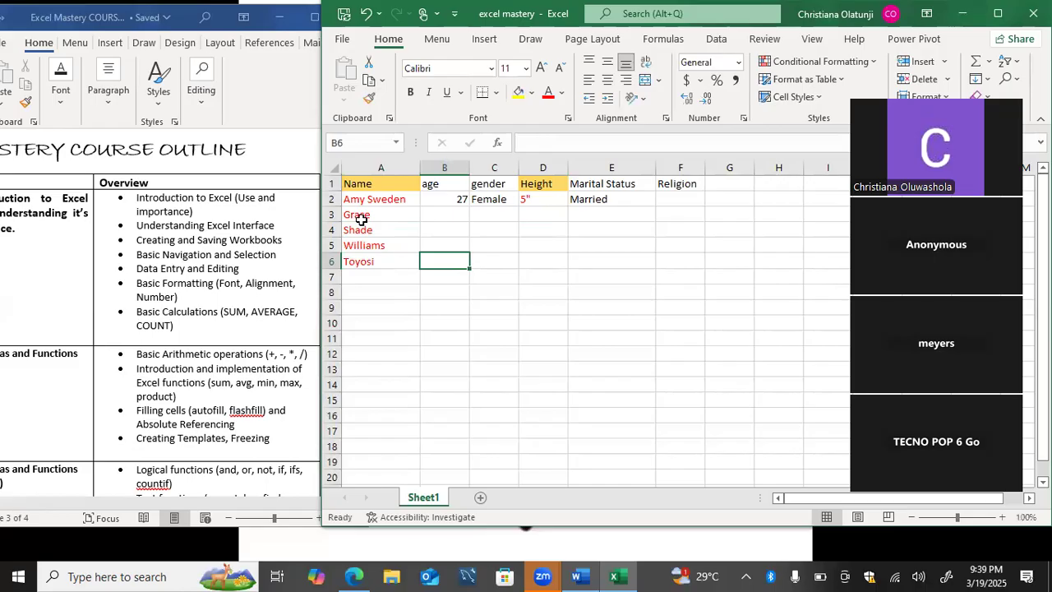
# - Fill in the ages from the last row upward: 42 in B6, 57 in B5, 28 in B4 and 32 in B3
pyautogui.write('42')
pyautogui.press('Up')
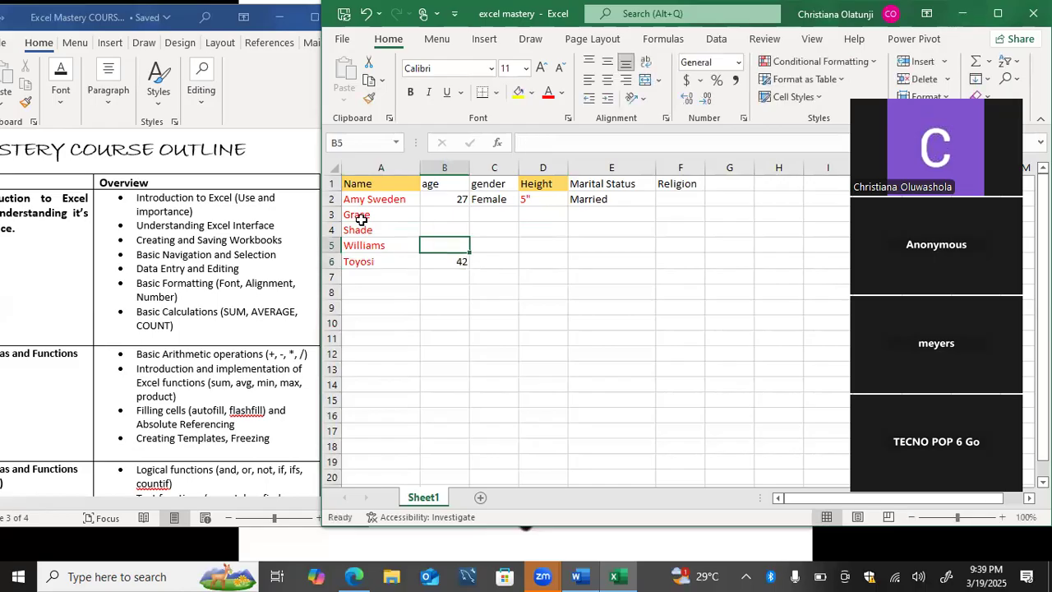
pyautogui.write('57')
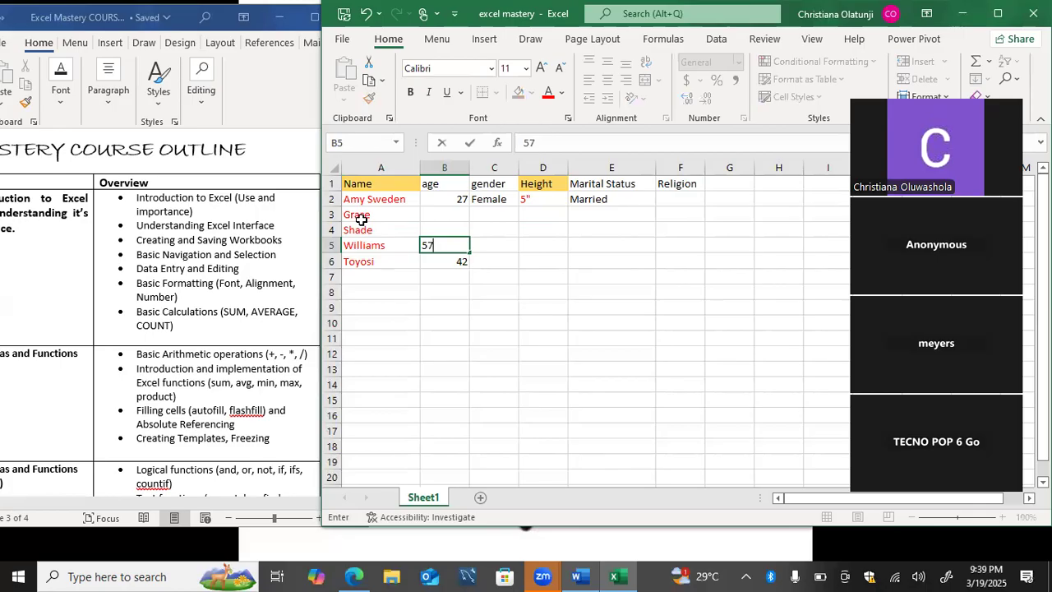
pyautogui.press('Up')
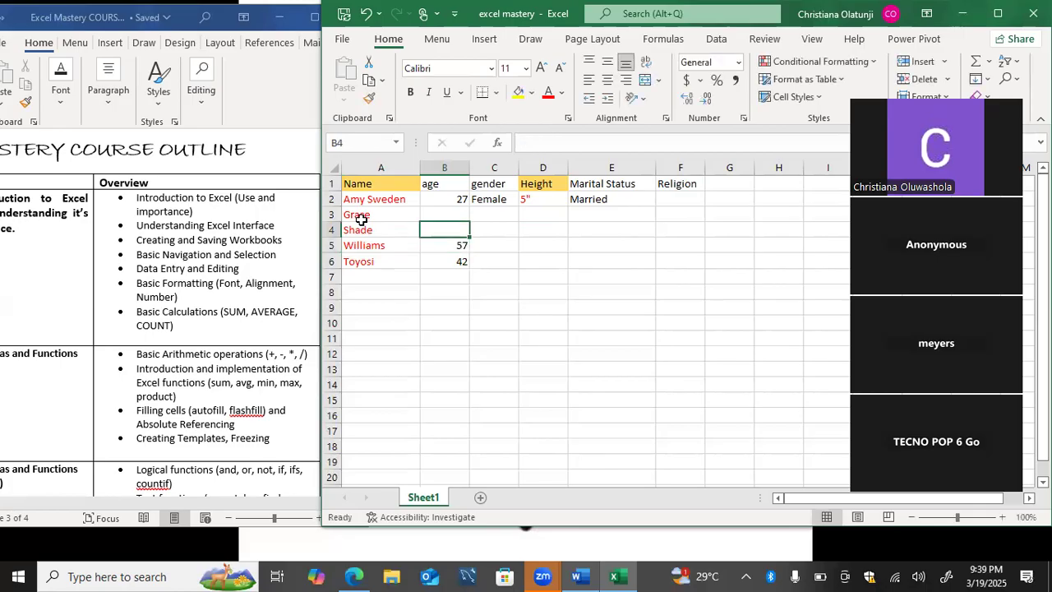
pyautogui.write('28')
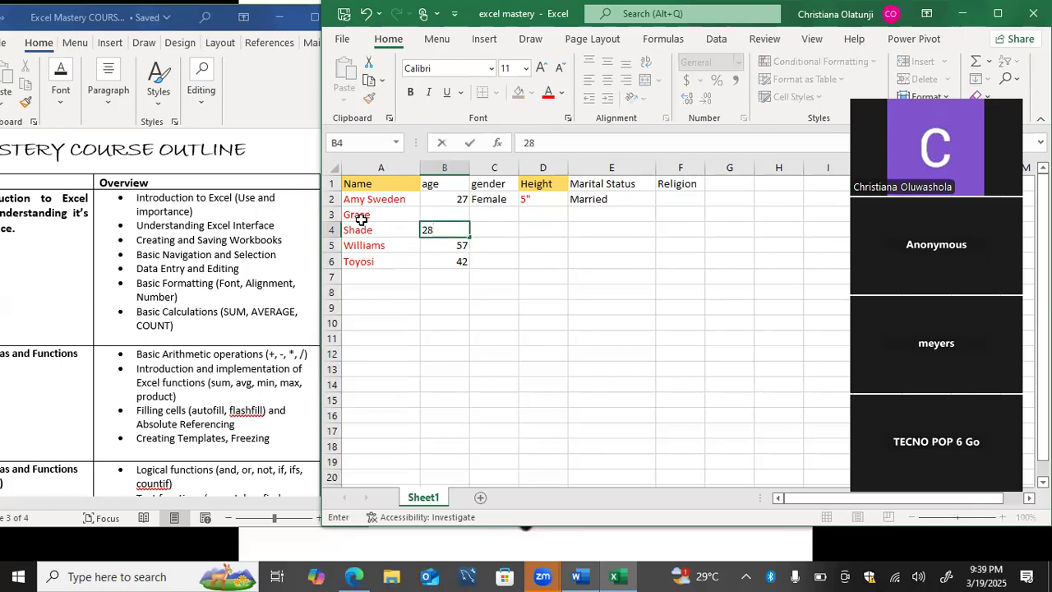
pyautogui.press('Up')
pyautogui.write('32')
pyautogui.press('Right')
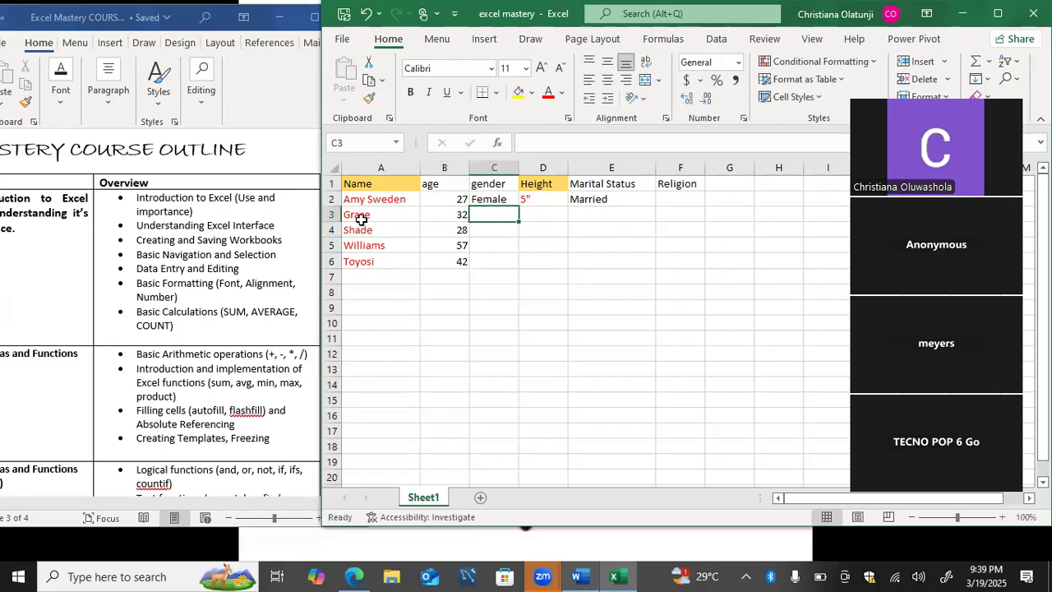
# - Enter "Male" as the gender in cell C3 and correct the entry to "Female"
pyautogui.write('Male')
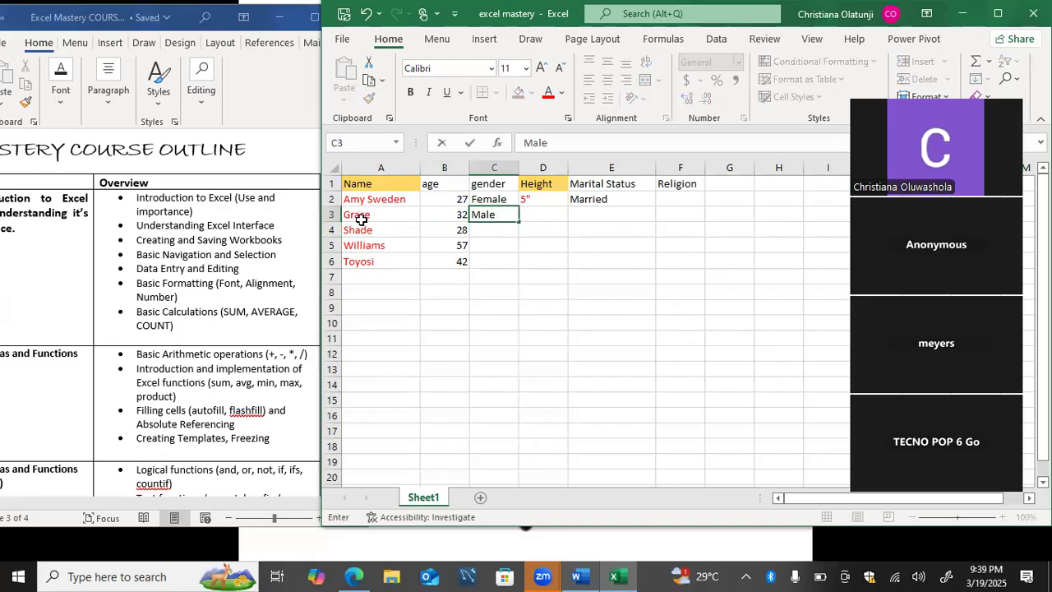
pyautogui.press('Return')
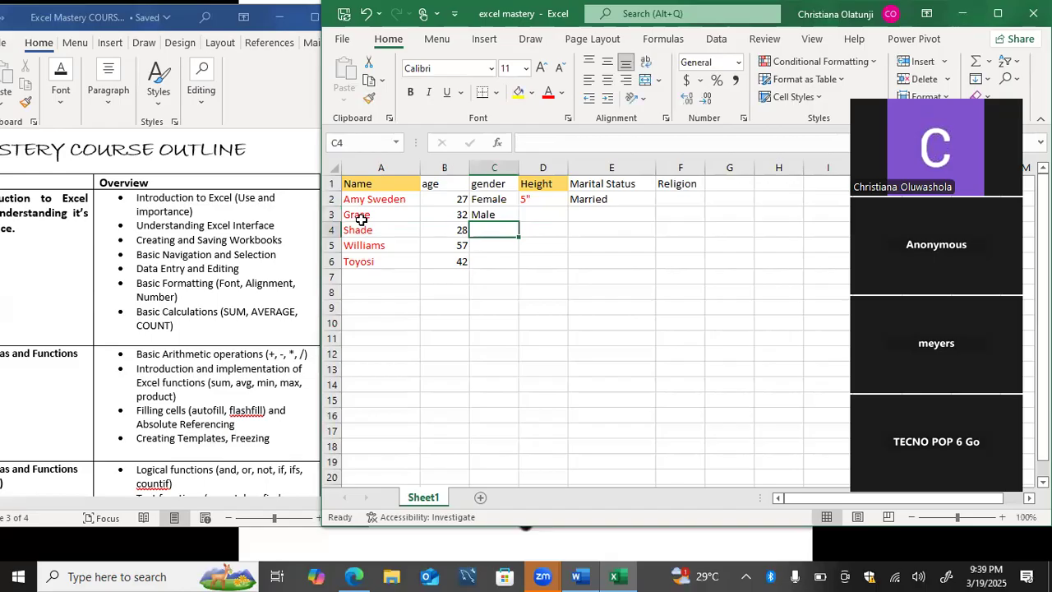
pyautogui.press('Up')
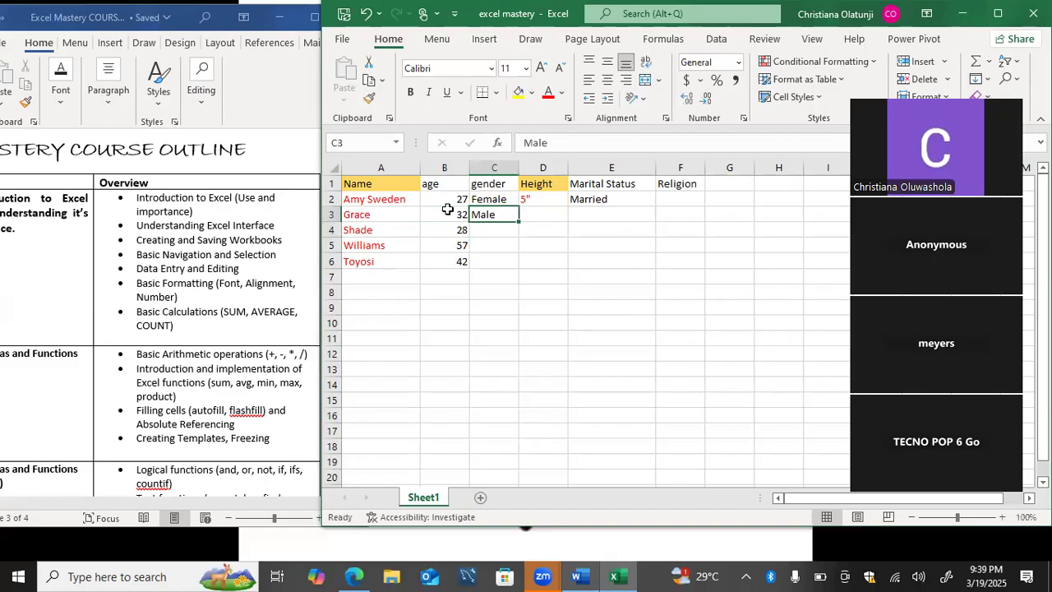
pyautogui.doubleClick(481, 215)
pyautogui.press('BackSpace')
pyautogui.write('Fem')
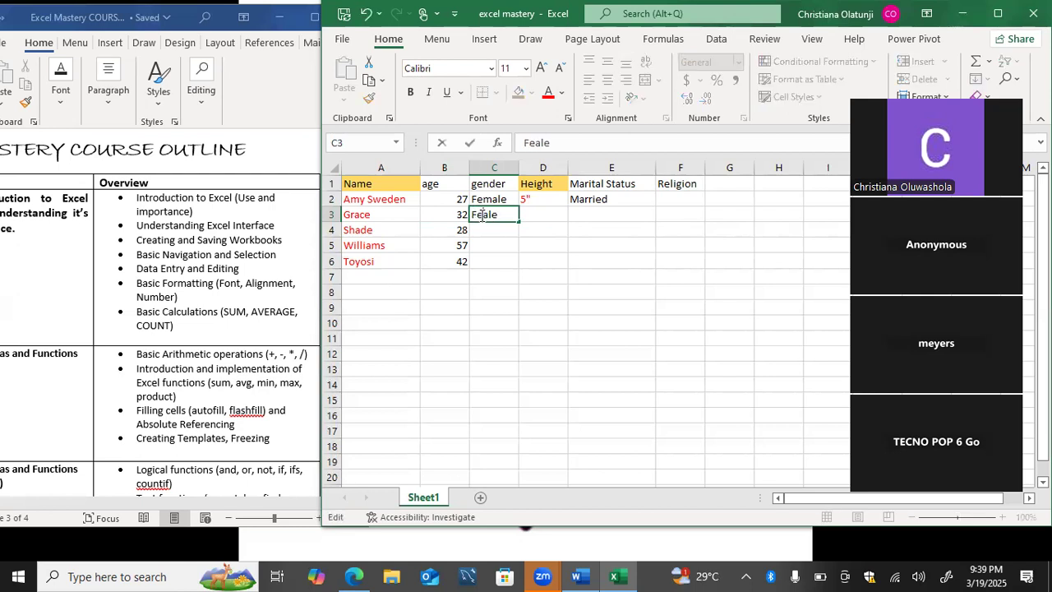
pyautogui.press('End')
pyautogui.click(485, 237)
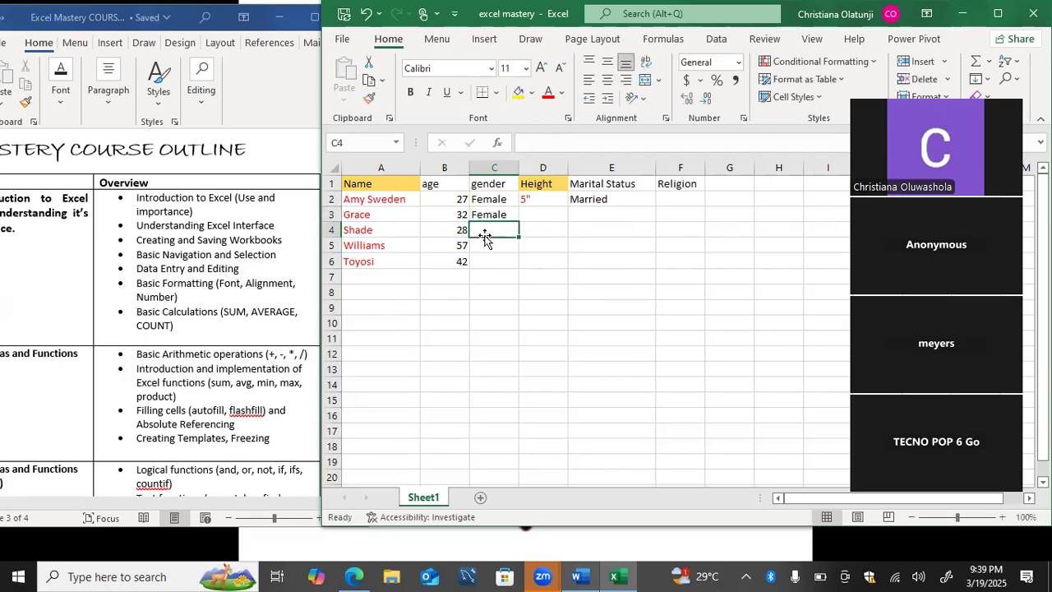
# - Complete the gender column with "Female" in C4 and "Male" in C5 and C6
pyautogui.write('Female')
pyautogui.press('Return')
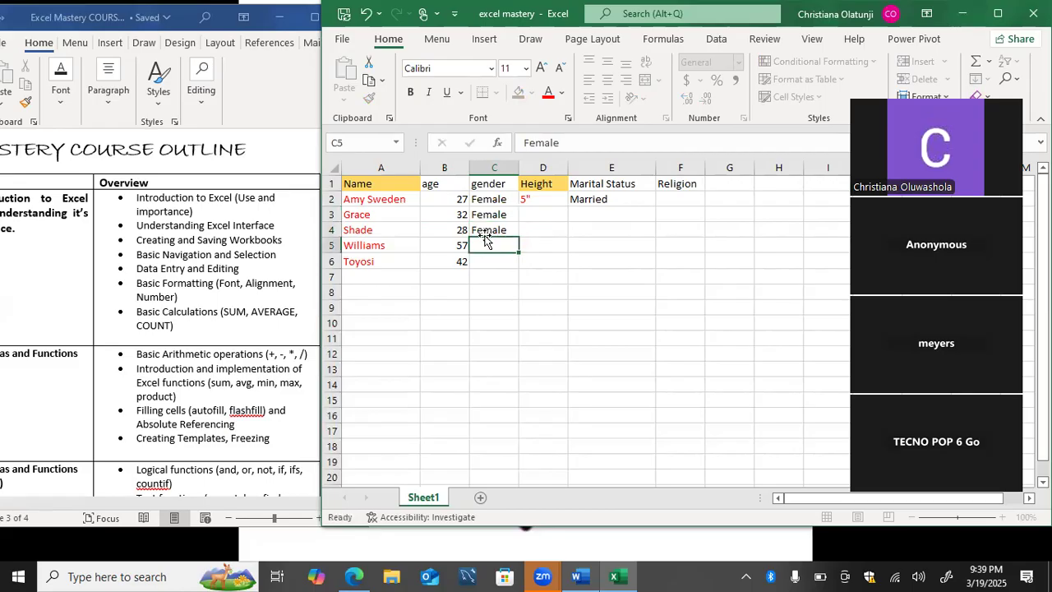
pyautogui.write('le')
pyautogui.press('Return')
pyautogui.write('Male')
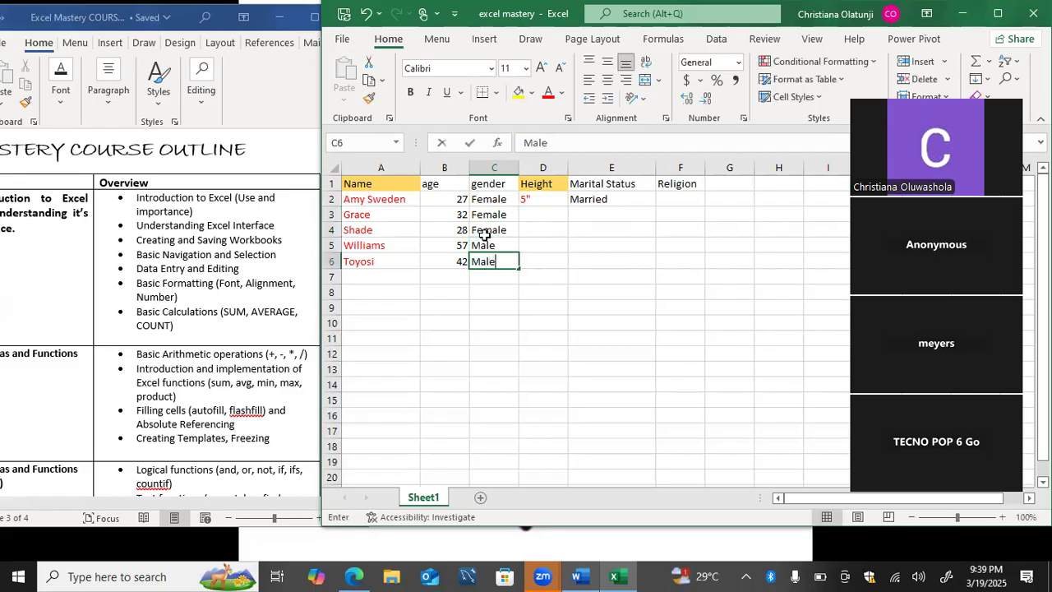
# - Fill in the Height column with 5' in D3 and D4, 5" in D5 and 6" in D6
pyautogui.click(531, 211)
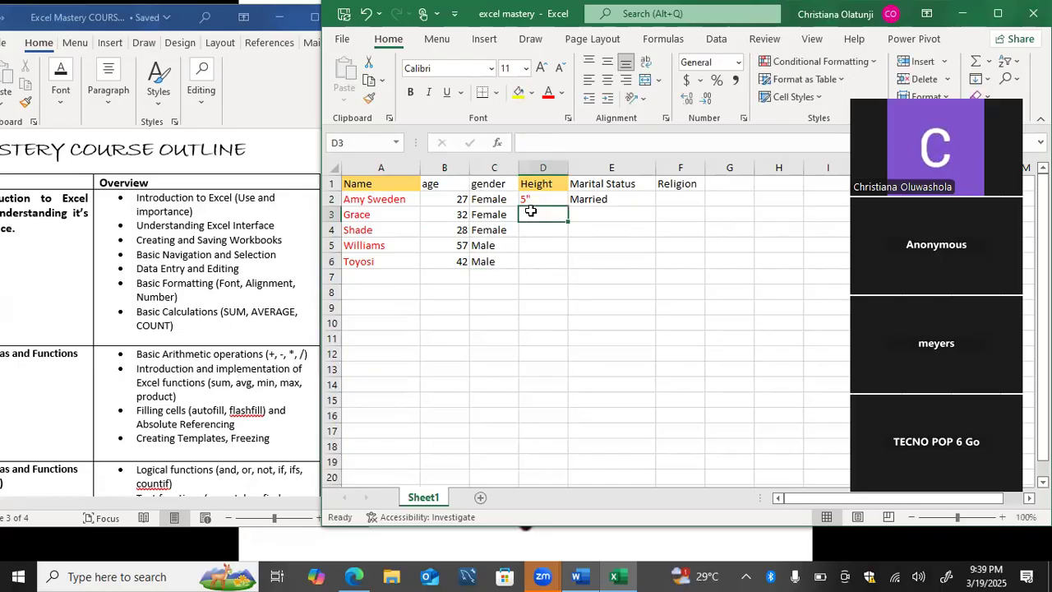
pyautogui.write('5')
pyautogui.press('Return')
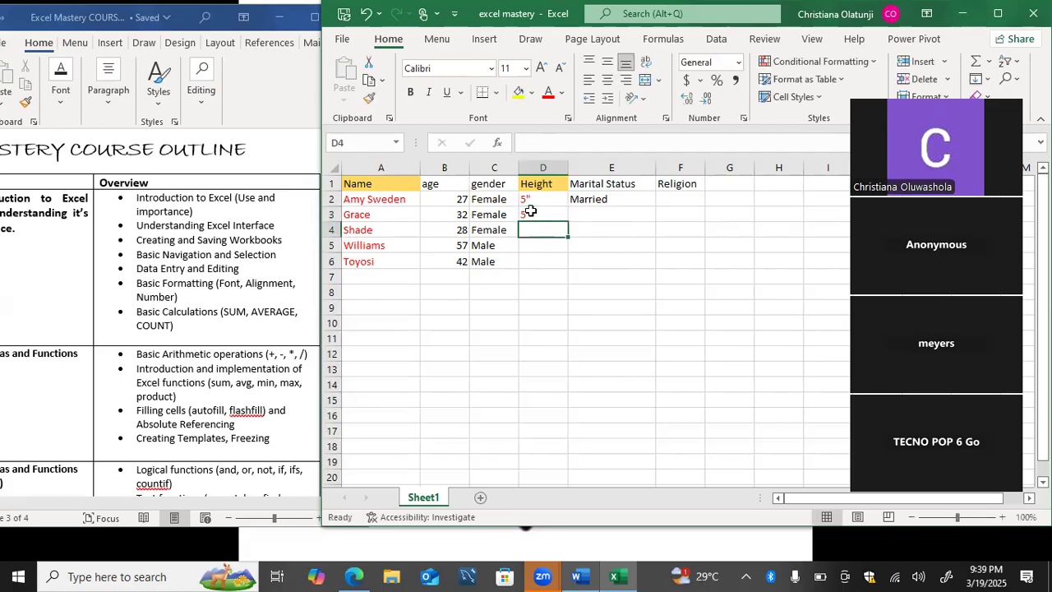
pyautogui.write("5'")
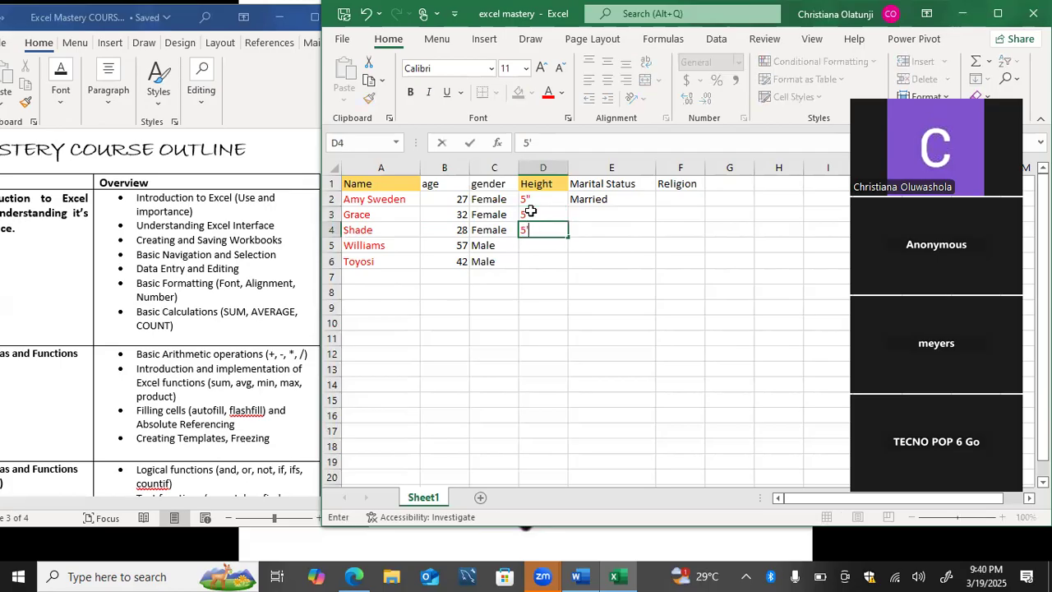
pyautogui.press('Return')
pyautogui.write("5'")
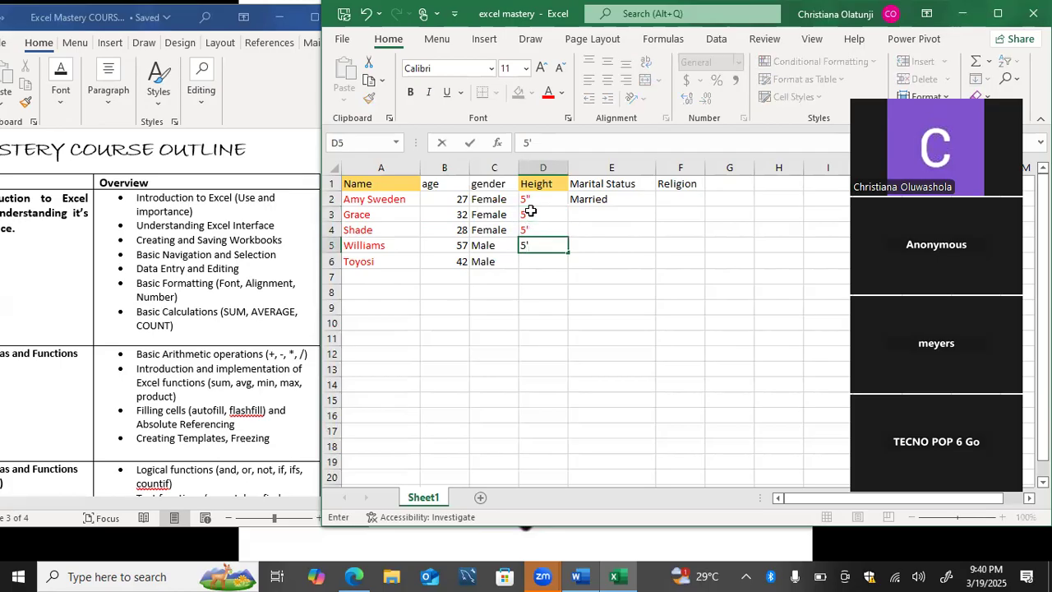
pyautogui.write("'")
pyautogui.press('Return')
pyautogui.write('6"')
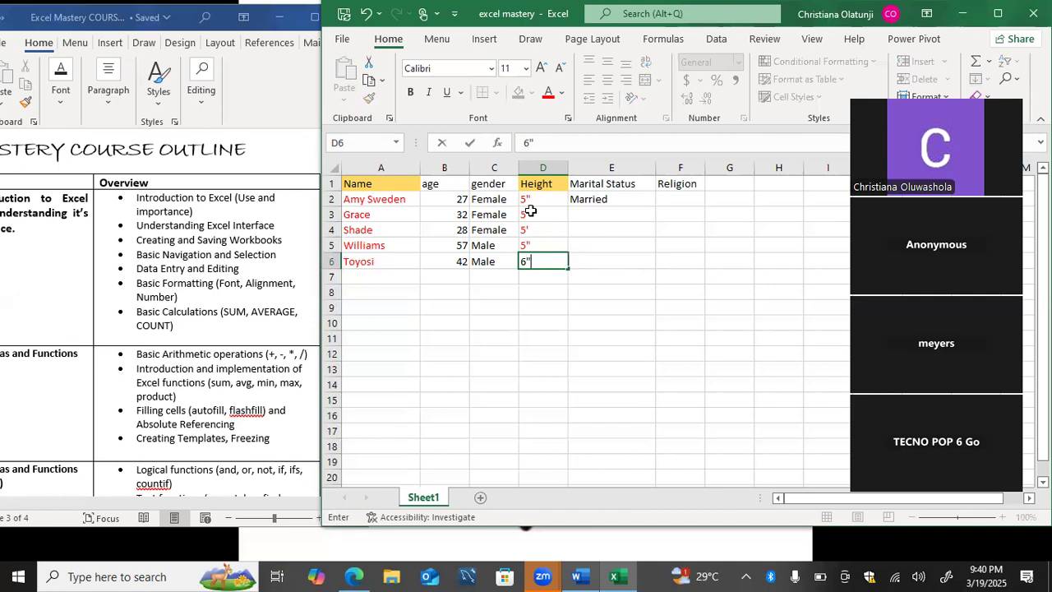
pyautogui.press('Tab')
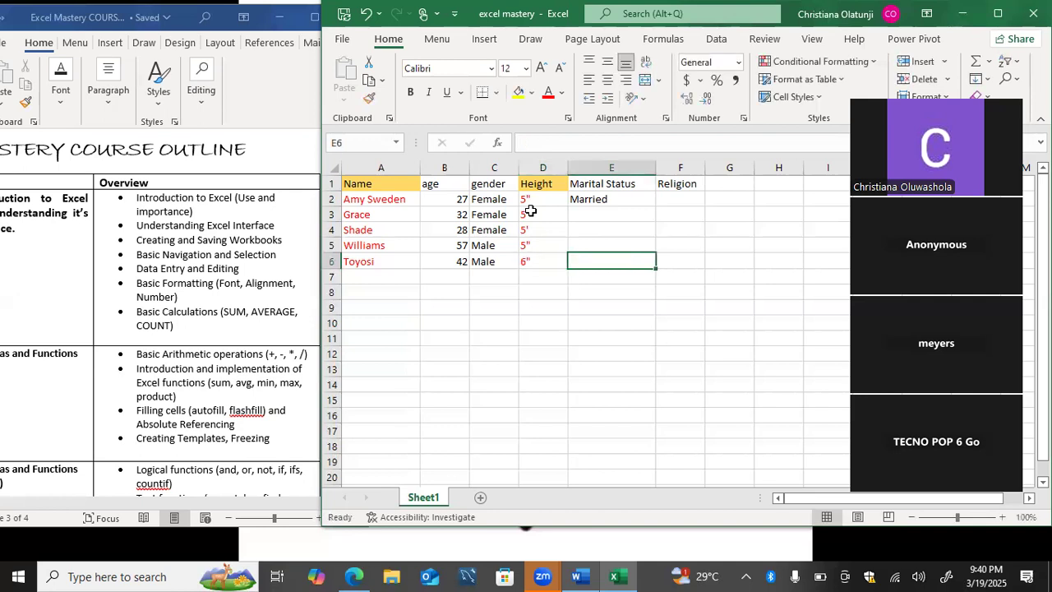
# - Fill in the Marital Status column from the last row upward: Single in E6, Married in E5, Single in E4 and Divorced in E3
pyautogui.write('S')
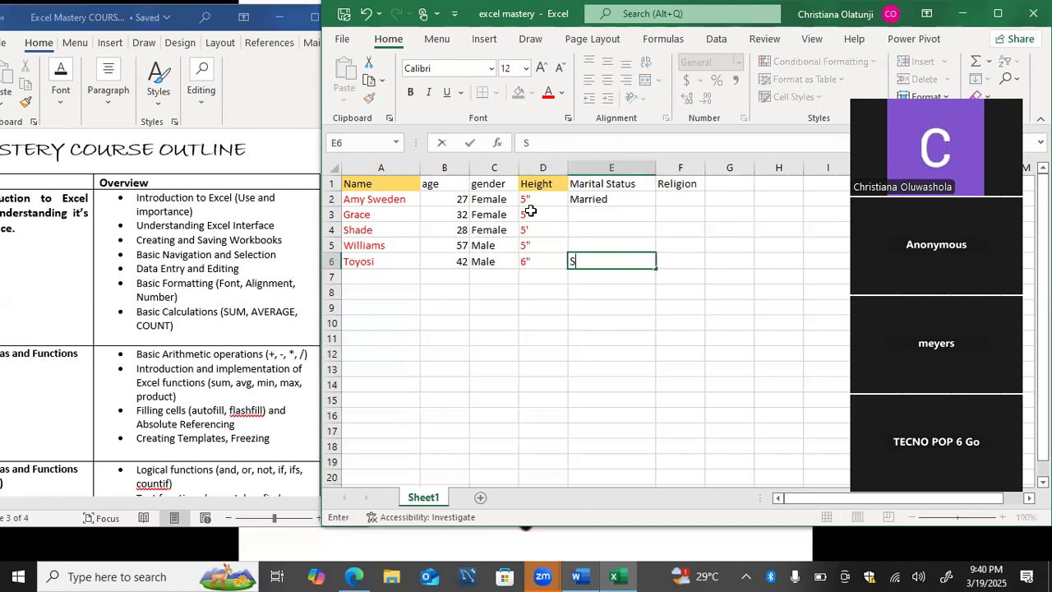
pyautogui.write('ingle')
pyautogui.press('Up')
pyautogui.write('Married')
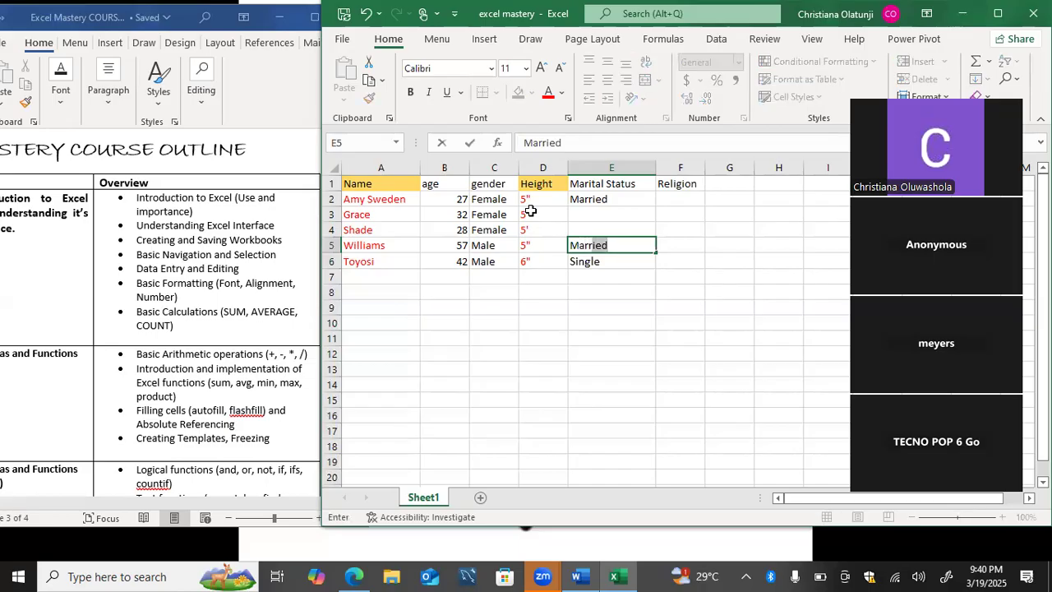
pyautogui.press('Up')
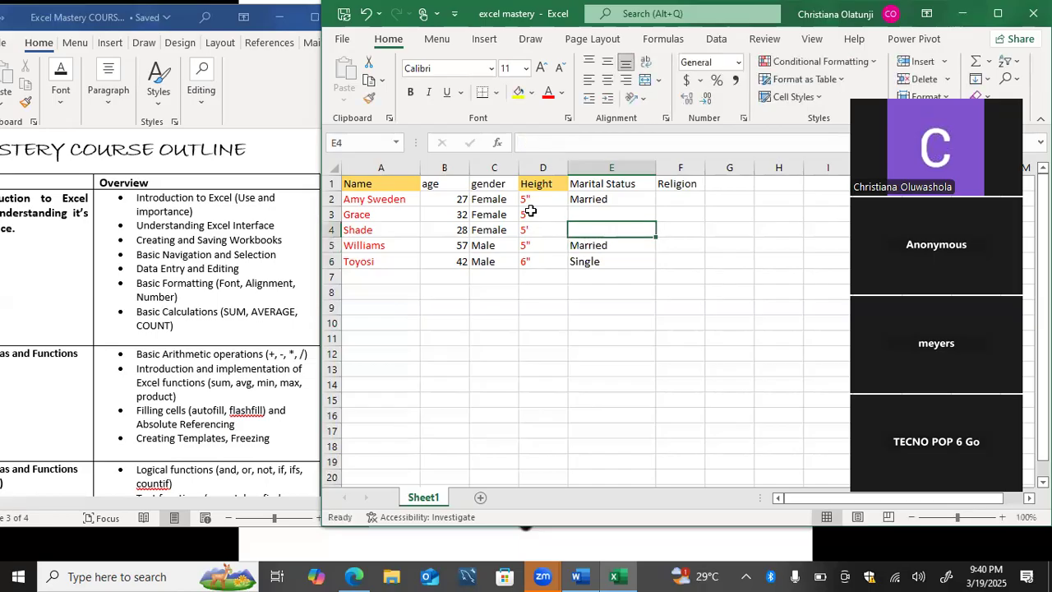
pyautogui.write('Single')
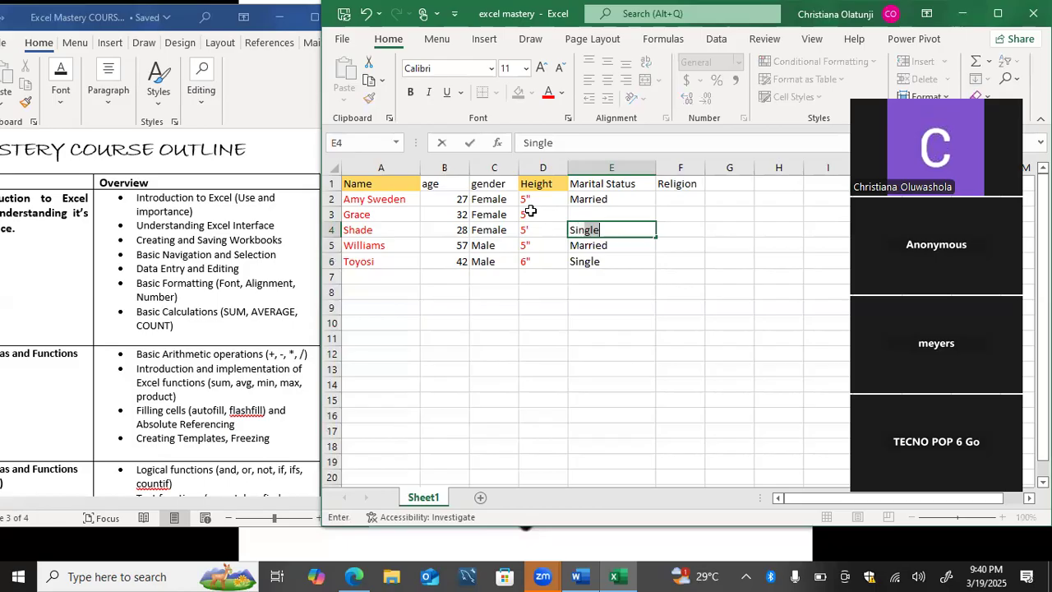
pyautogui.press('Up')
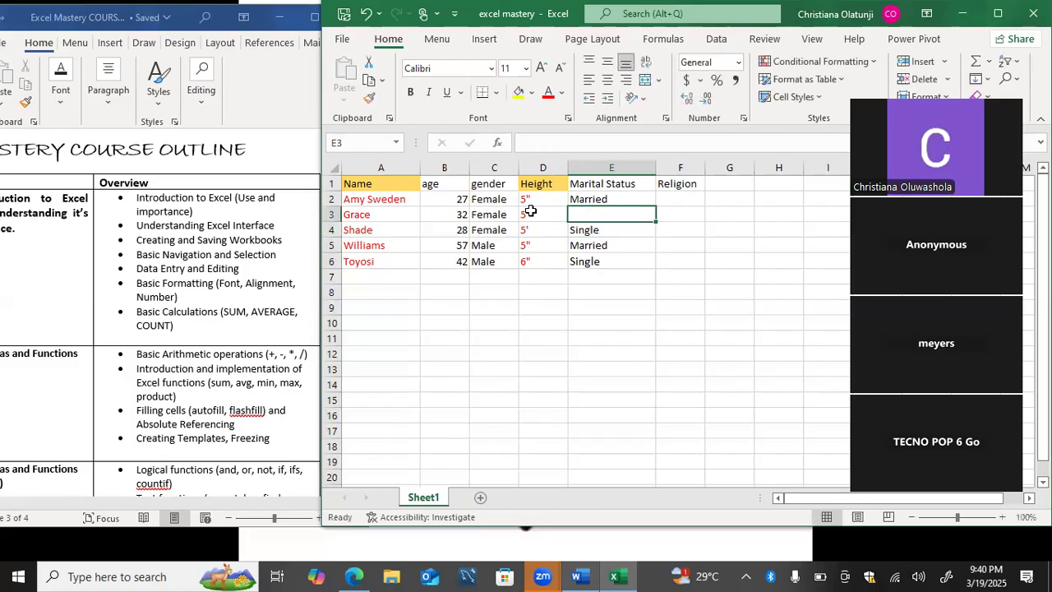
pyautogui.write('Divorced')
pyautogui.press('Tab')
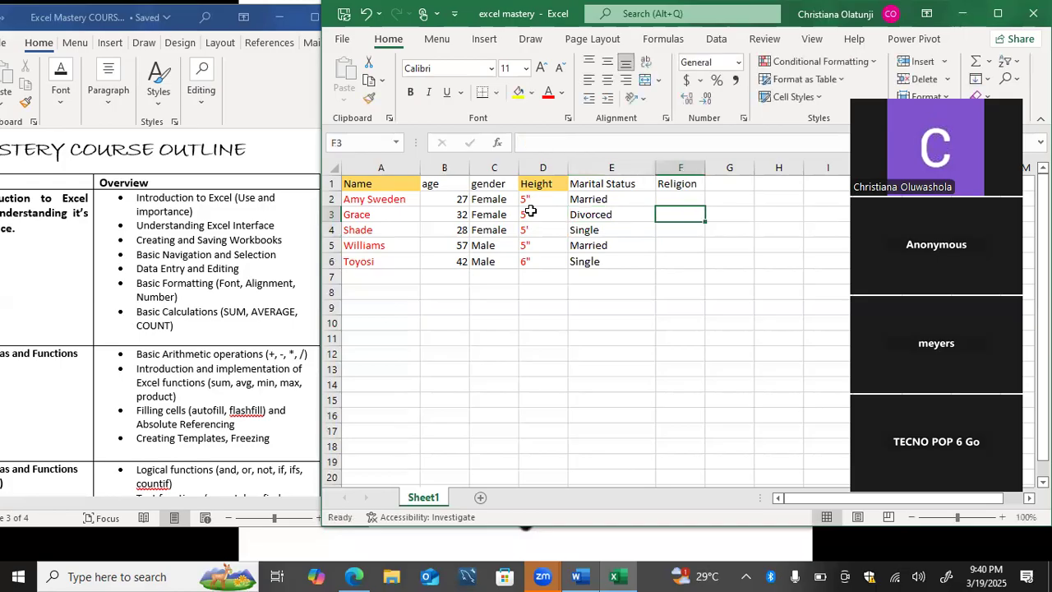
# - Fill in the Religion column with Christianity in F2 and F5, and Islam in F3, F4 and F6
pyautogui.write('Islam')
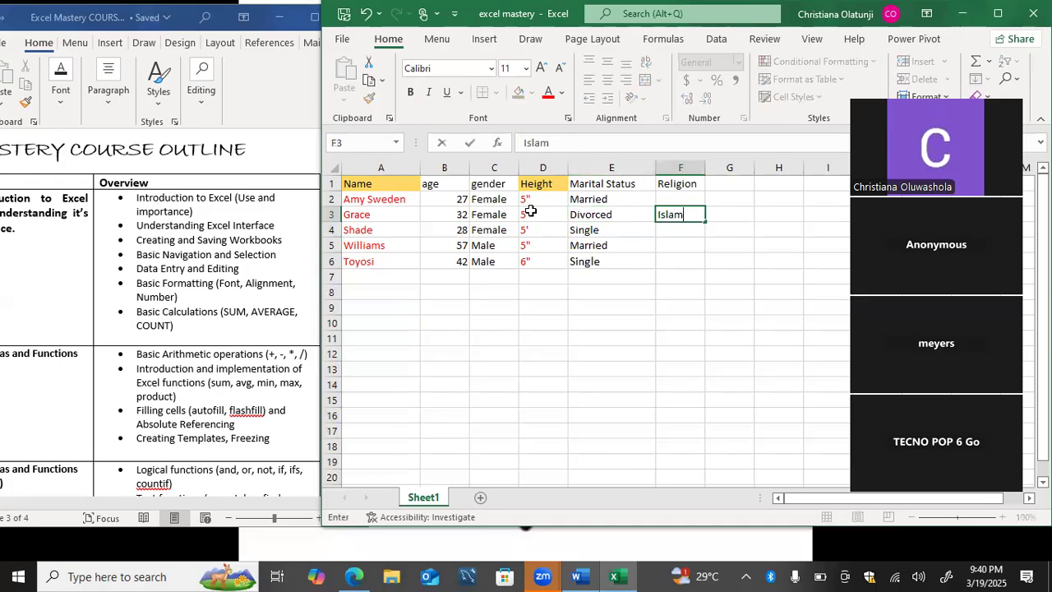
pyautogui.press('Up')
pyautogui.write('Chri')
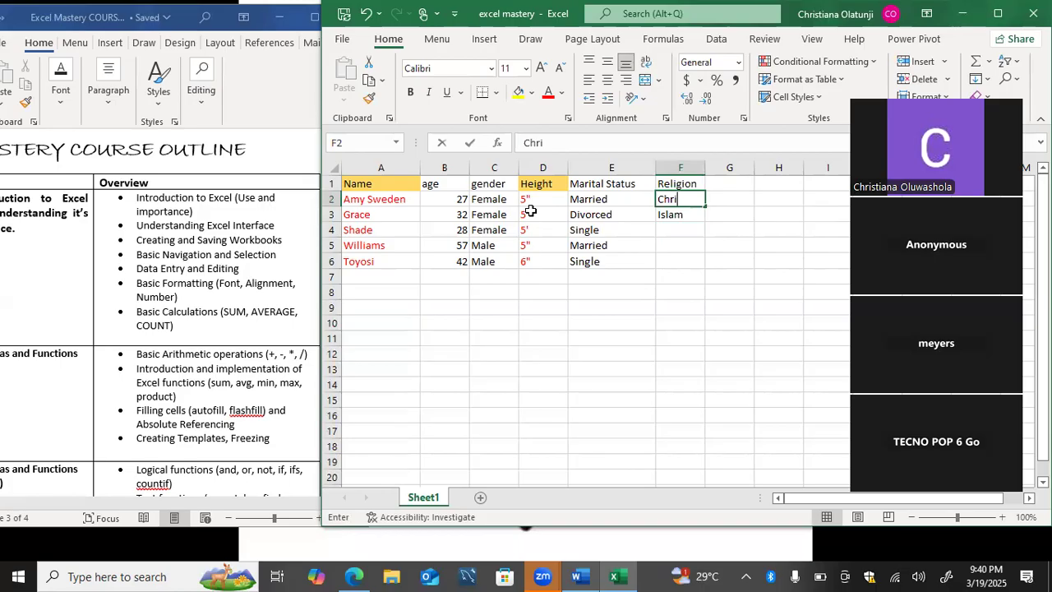
pyautogui.write('stianity')
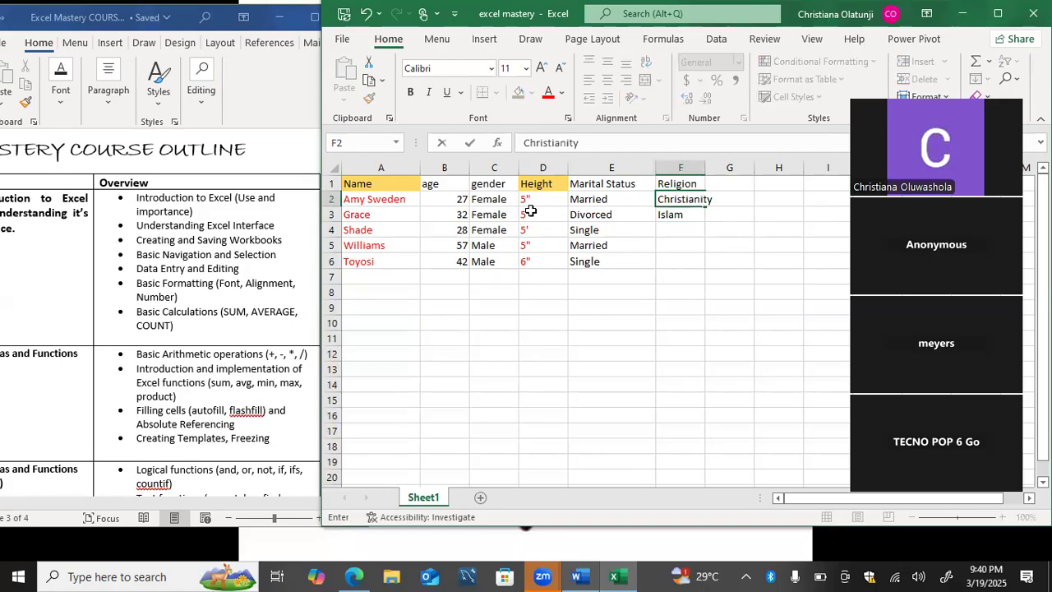
pyautogui.press('Return')
pyautogui.press('Return')
pyautogui.write('Islam')
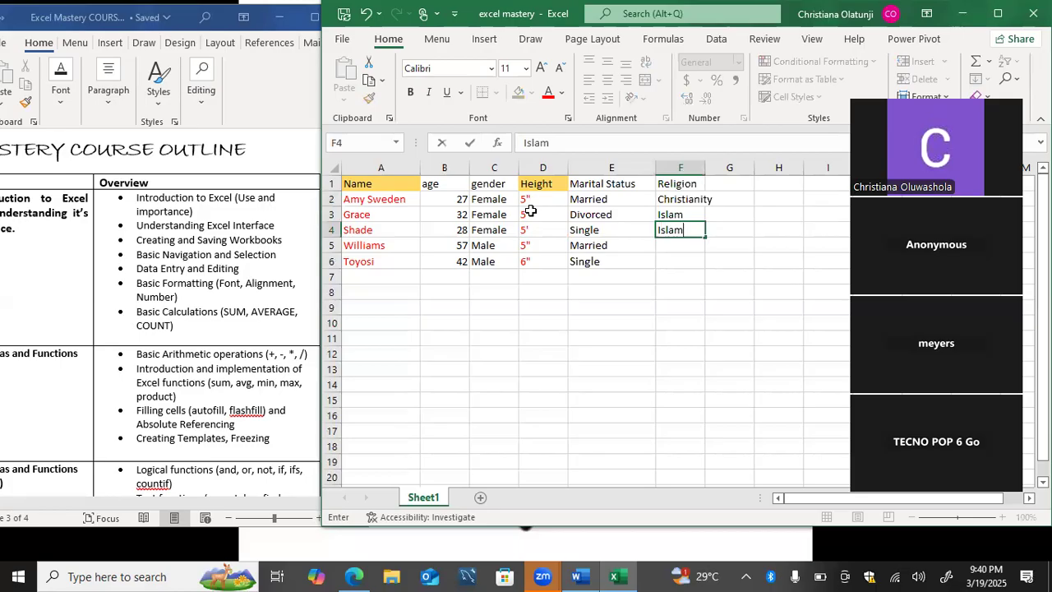
pyautogui.press('Return')
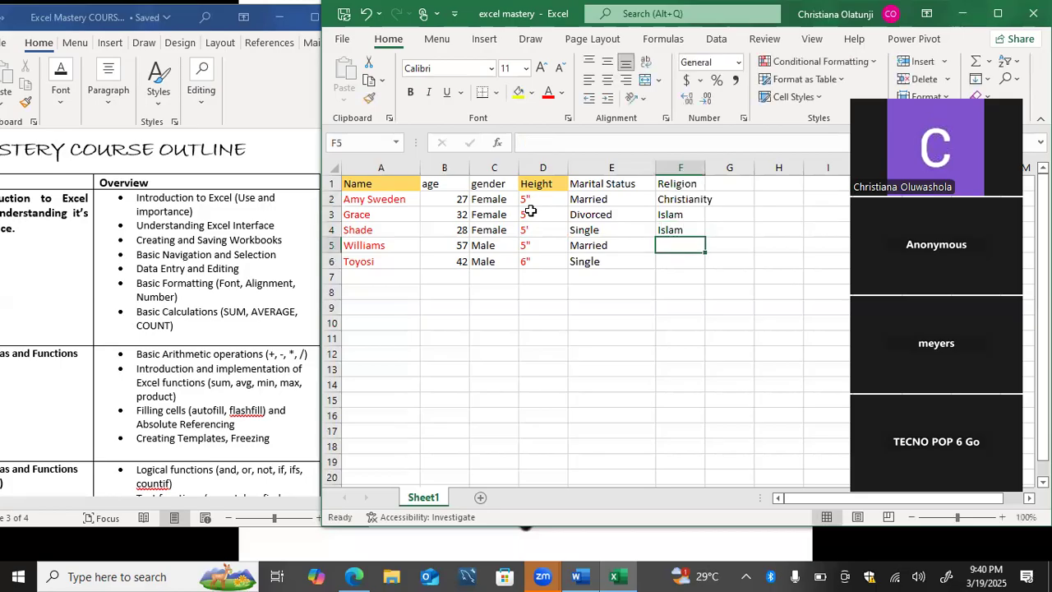
pyautogui.write('Ch')
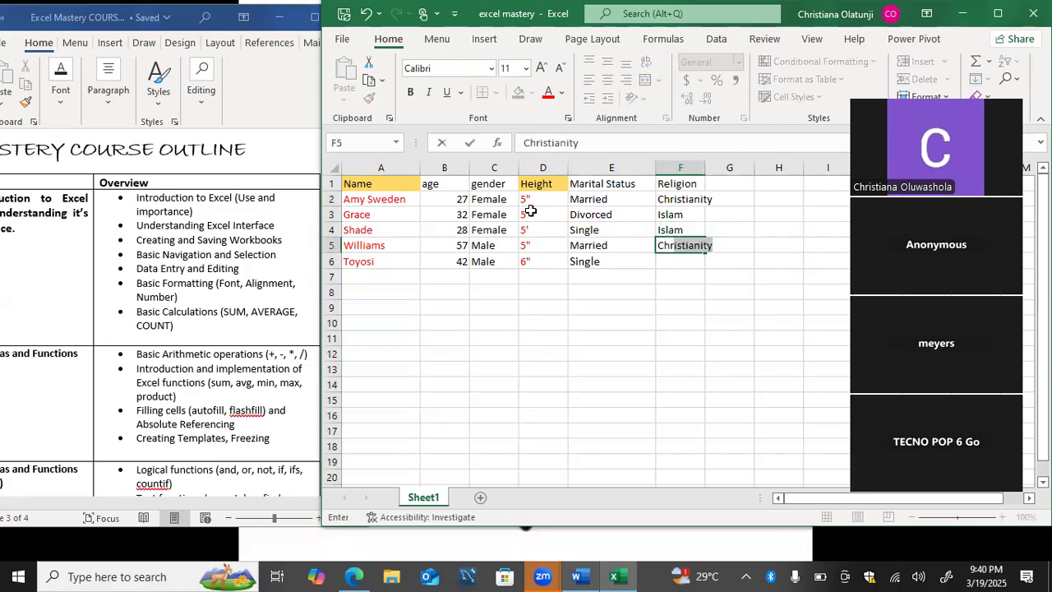
pyautogui.write('ristianity')
pyautogui.press('Return')
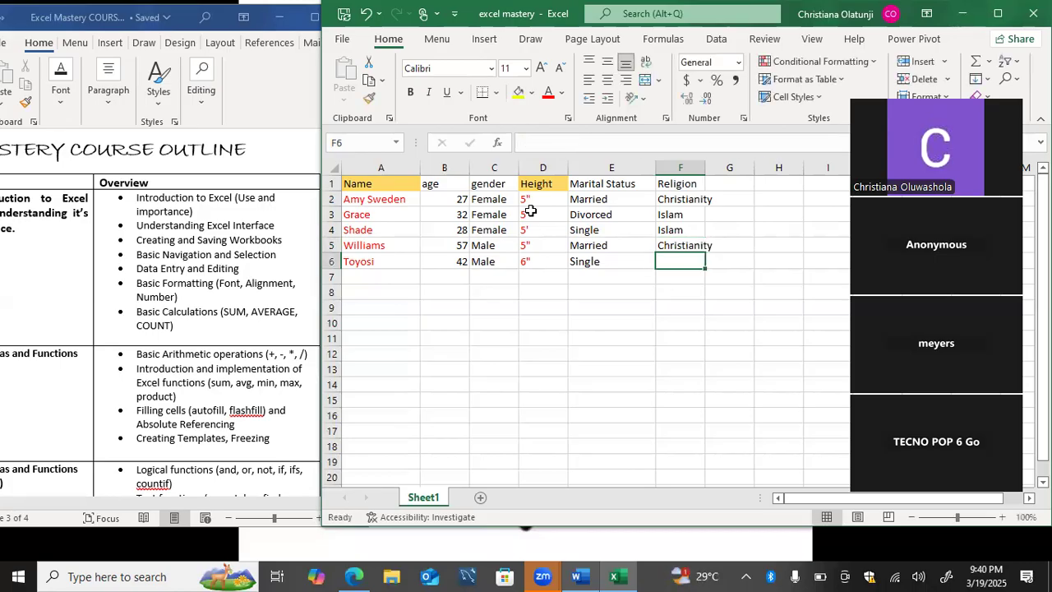
pyautogui.write('I')
pyautogui.press('Return')
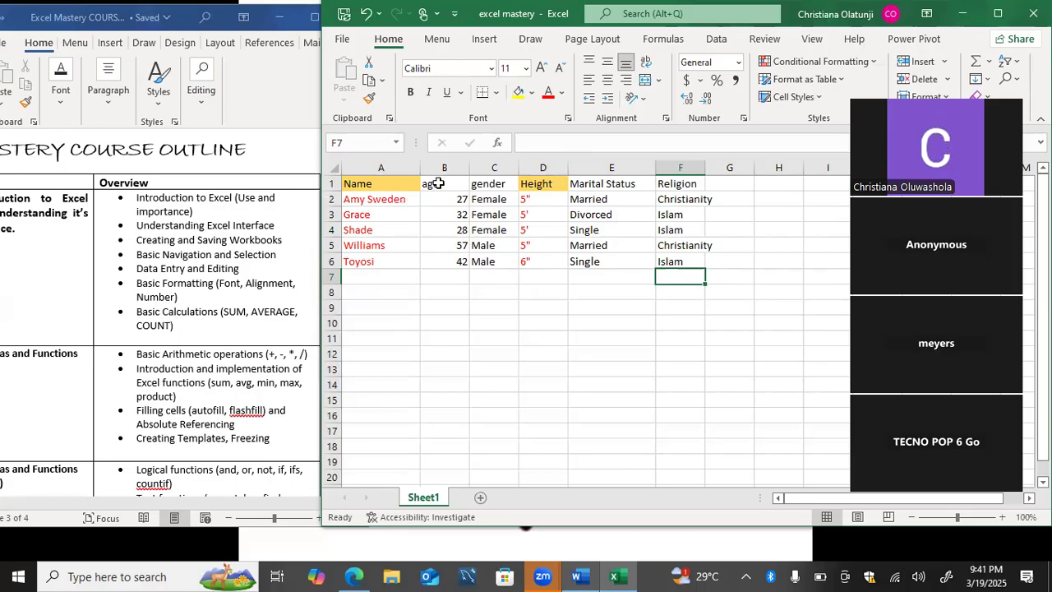
# - Format the whole header row 1 with a light gold fill and bold text
pyautogui.click(331, 182)
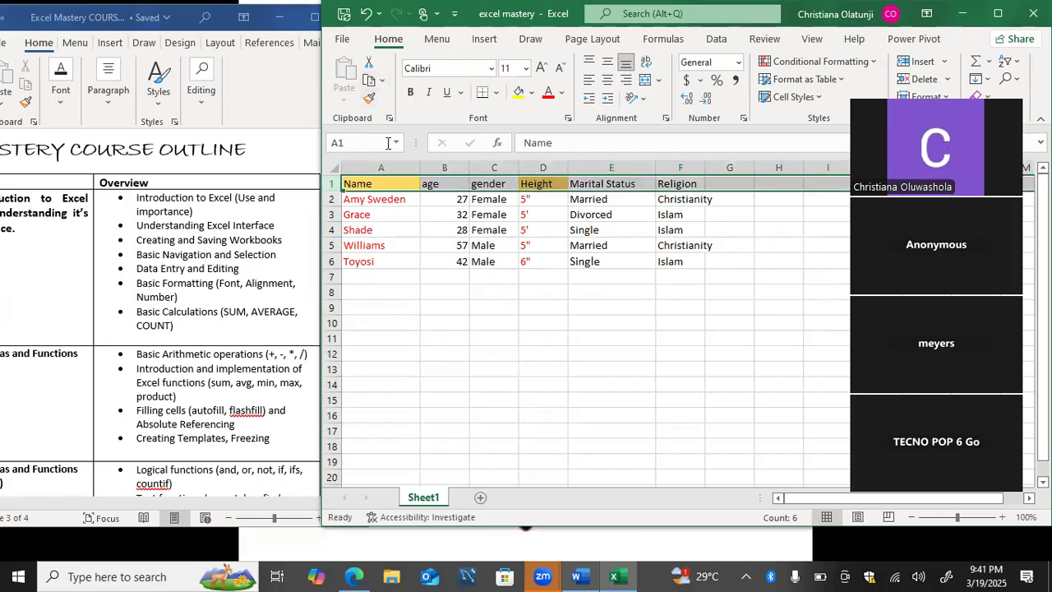
pyautogui.click(531, 94)
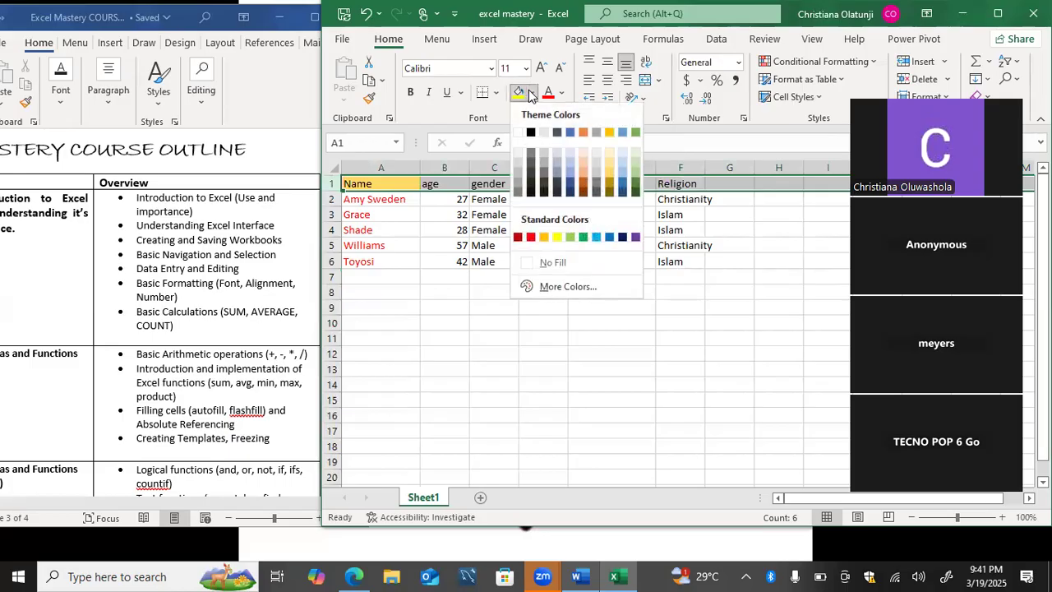
pyautogui.click(608, 165)
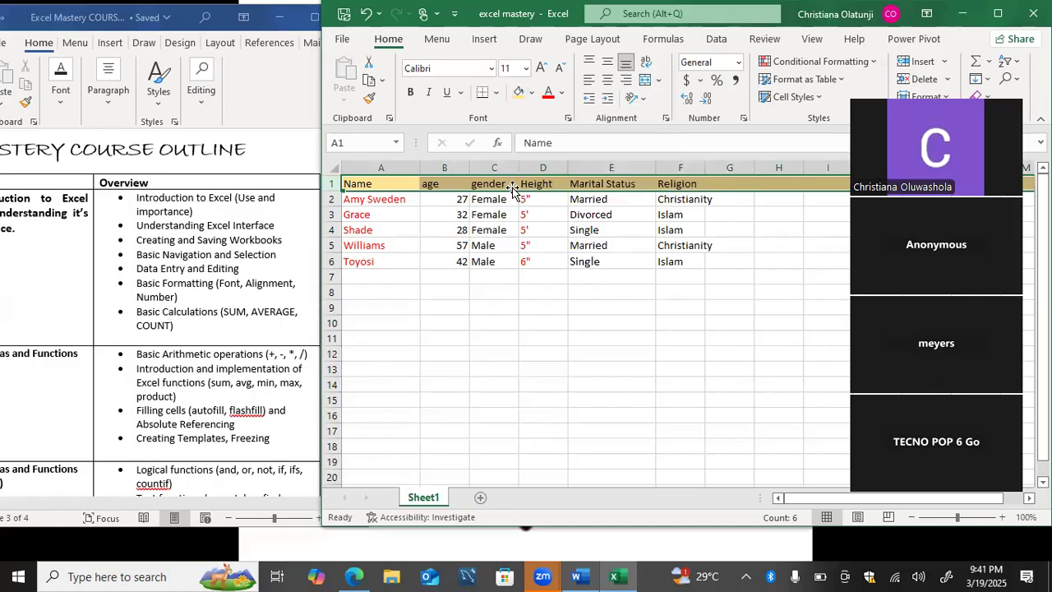
pyautogui.click(411, 94)
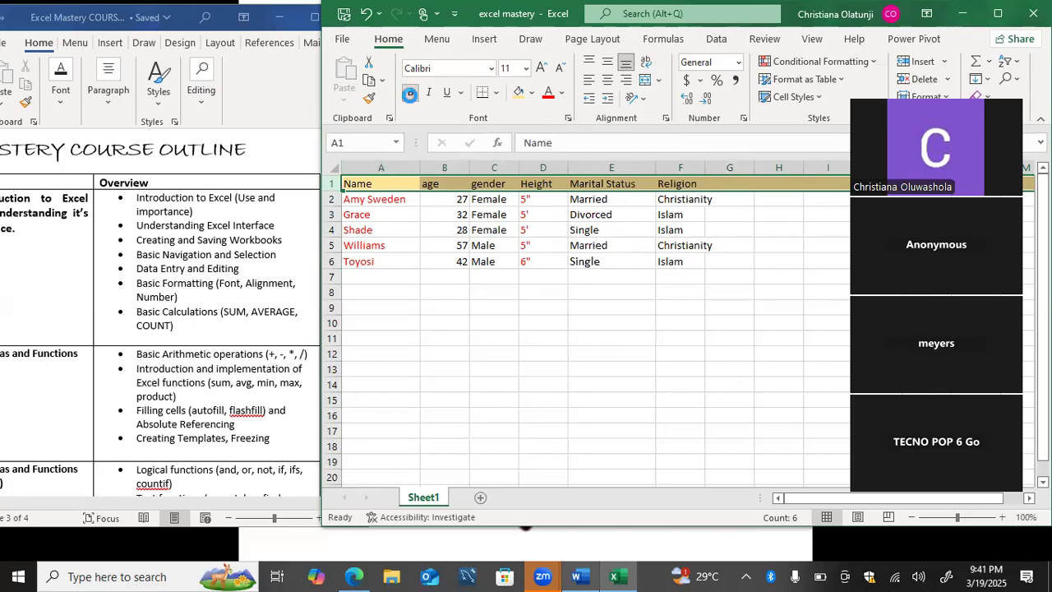
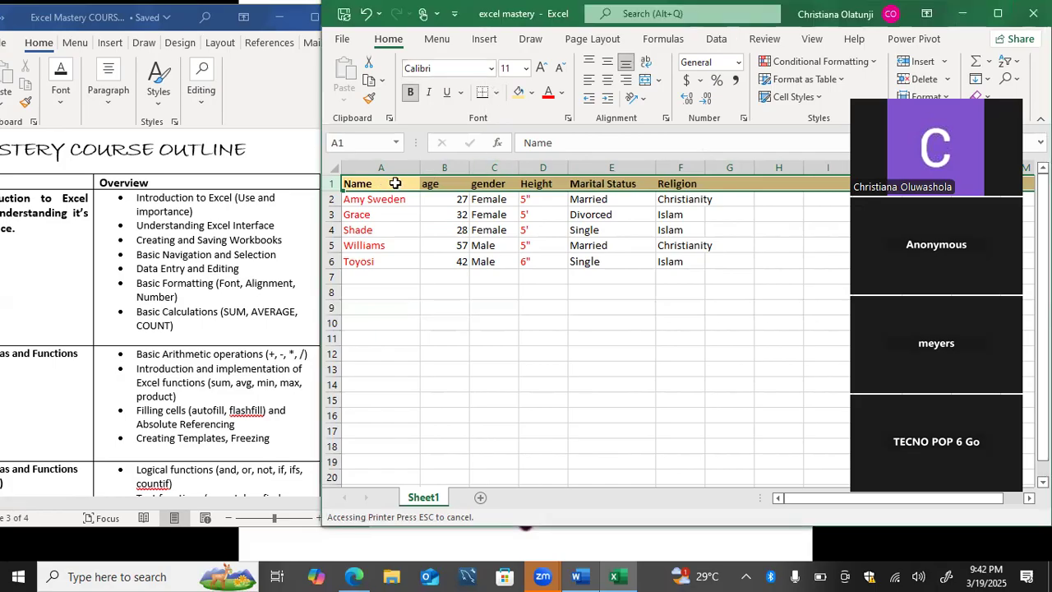
# - Set the header row's font size to 22 and widen the gender and Height columns to fit their headings
pyautogui.click(526, 68)
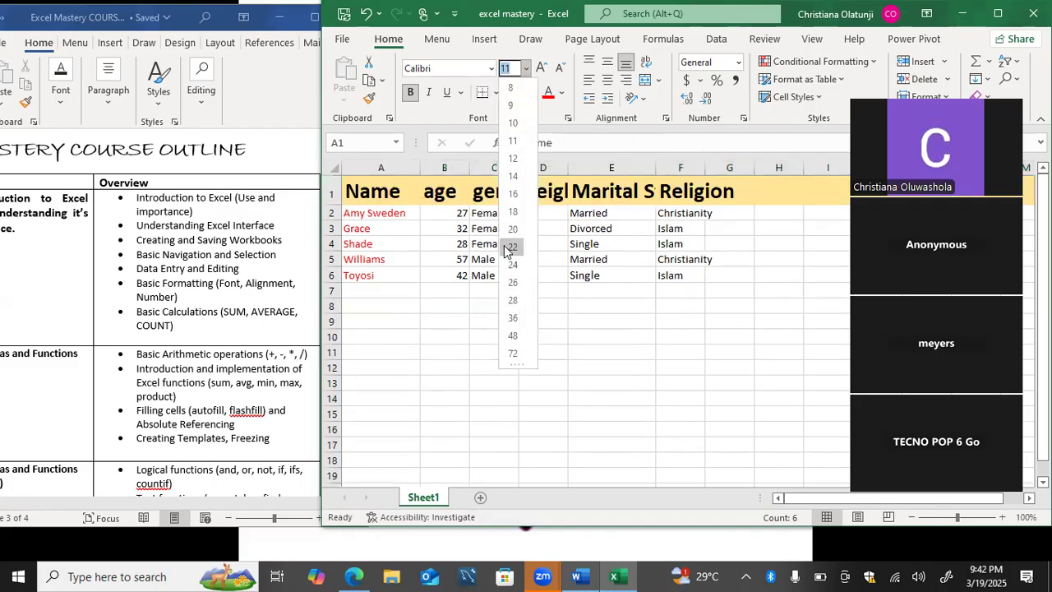
pyautogui.click(508, 245)
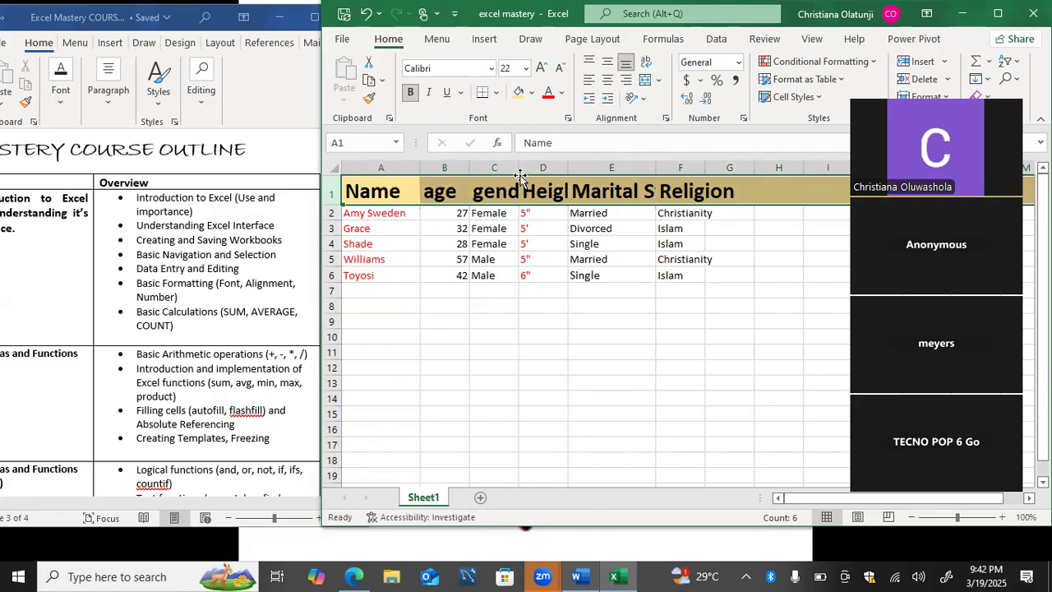
pyautogui.moveTo(519, 169); pyautogui.dragTo(625, 168)
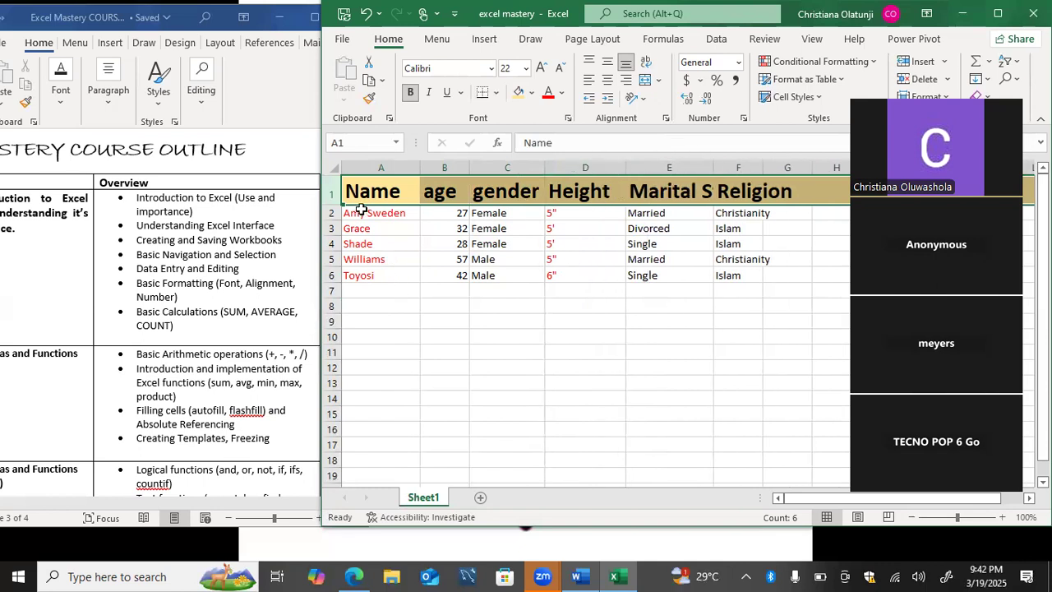
# - Copy the red font formatting of names A2:A6 onto B2:C6, and extend it to E2:F6 with Format Painter
pyautogui.moveTo(359, 213); pyautogui.dragTo(364, 275)
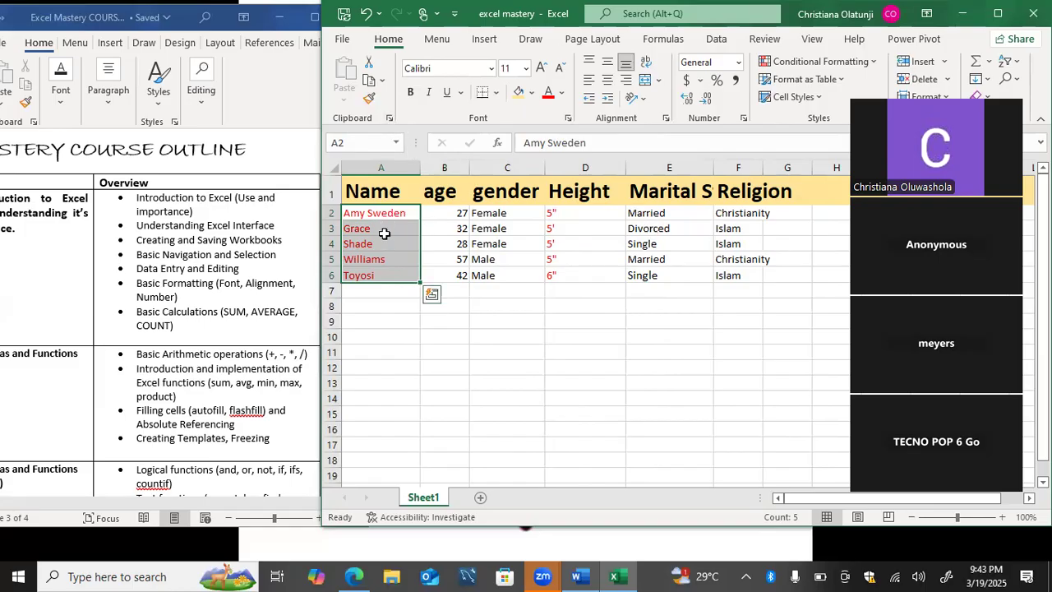
pyautogui.click(369, 98)
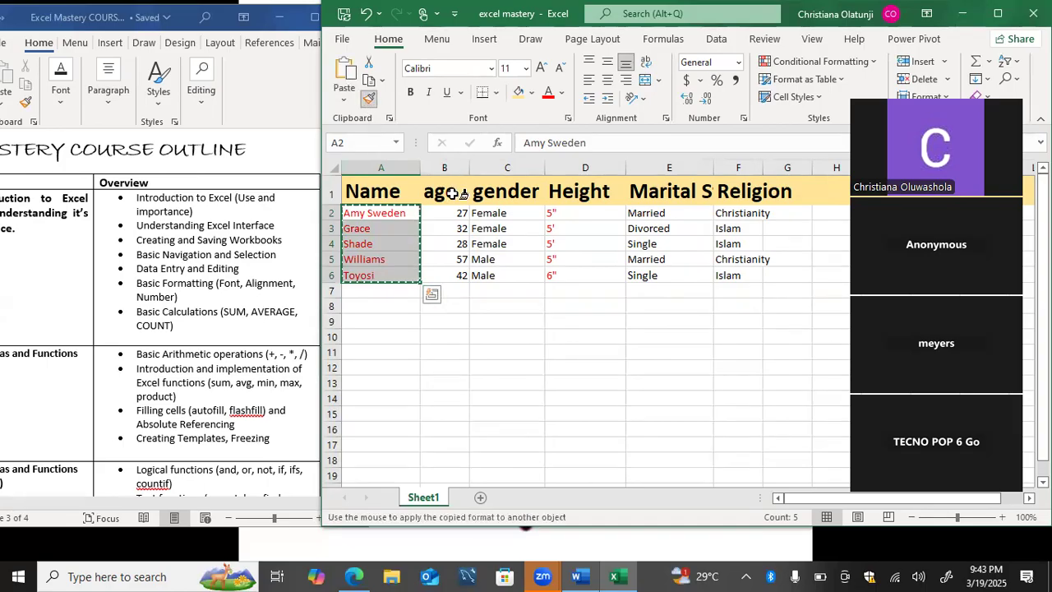
pyautogui.moveTo(451, 210)
pyautogui.mouseDown()
pyautogui.moveTo(489, 228)
pyautogui.moveTo(495, 275)
pyautogui.mouseUp()
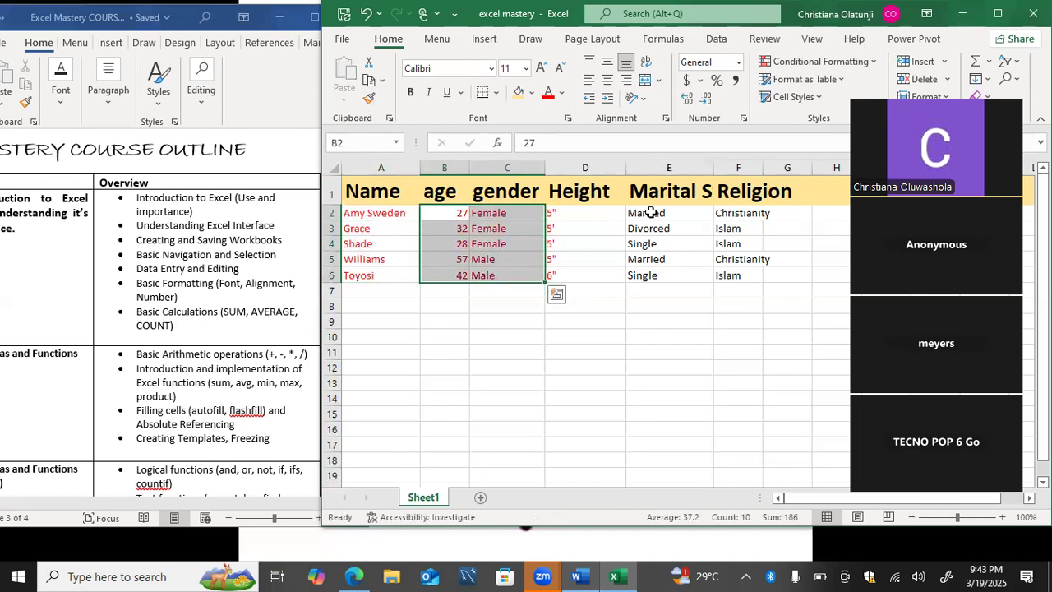
pyautogui.click(368, 99)
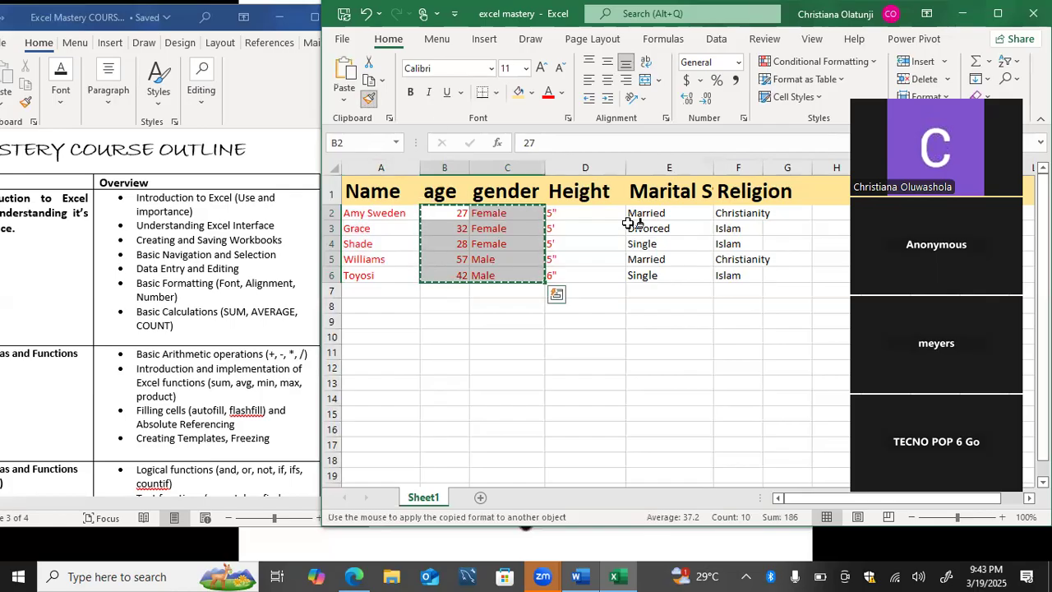
pyautogui.moveTo(632, 213)
pyautogui.mouseDown()
pyautogui.moveTo(728, 244)
pyautogui.moveTo(733, 273)
pyautogui.mouseUp()
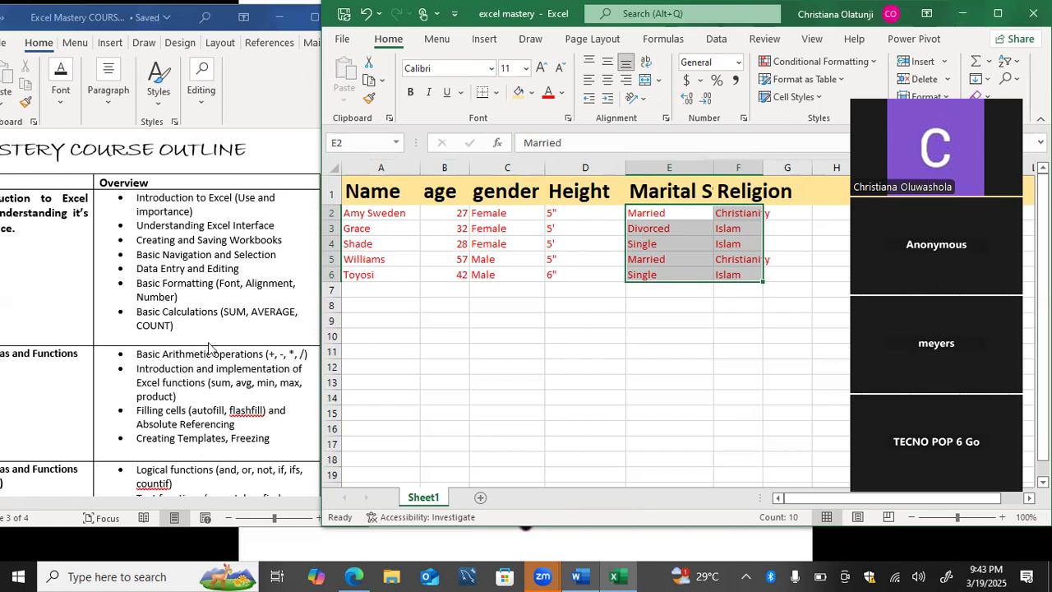
pyautogui.click(389, 322)
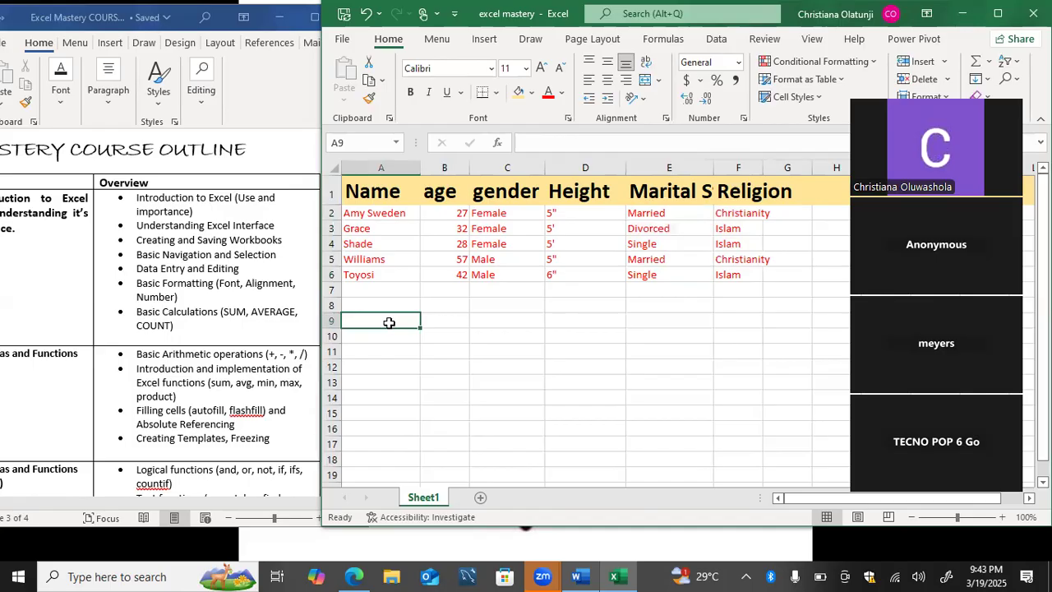
# - Enter the sample numbers 2, 5 and 7 in cells A12, A13 and A14
pyautogui.click(374, 366)
pyautogui.write('2')
pyautogui.press('Return')
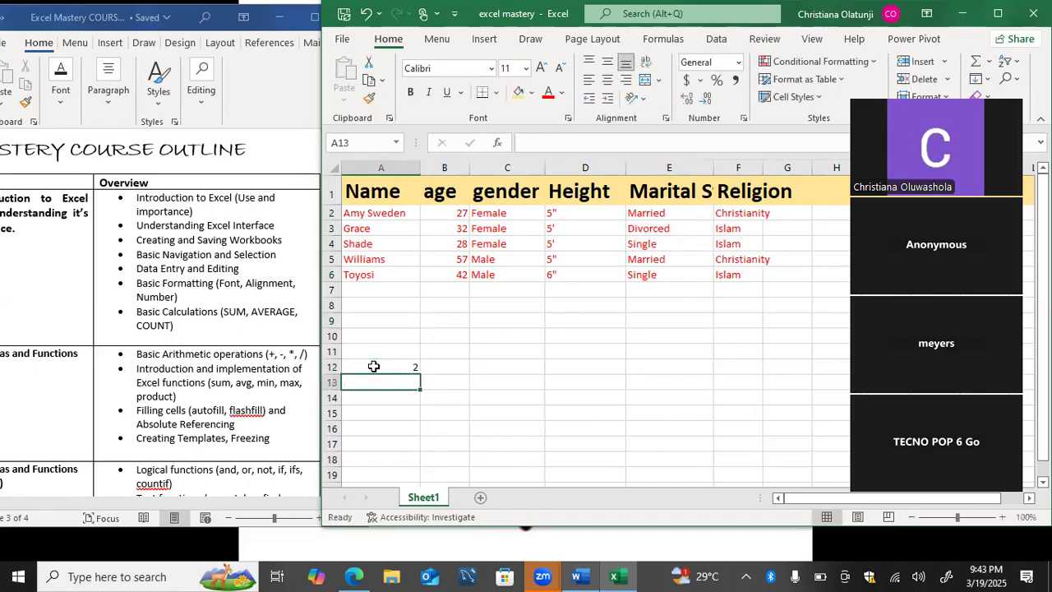
pyautogui.write('5')
pyautogui.press('Return')
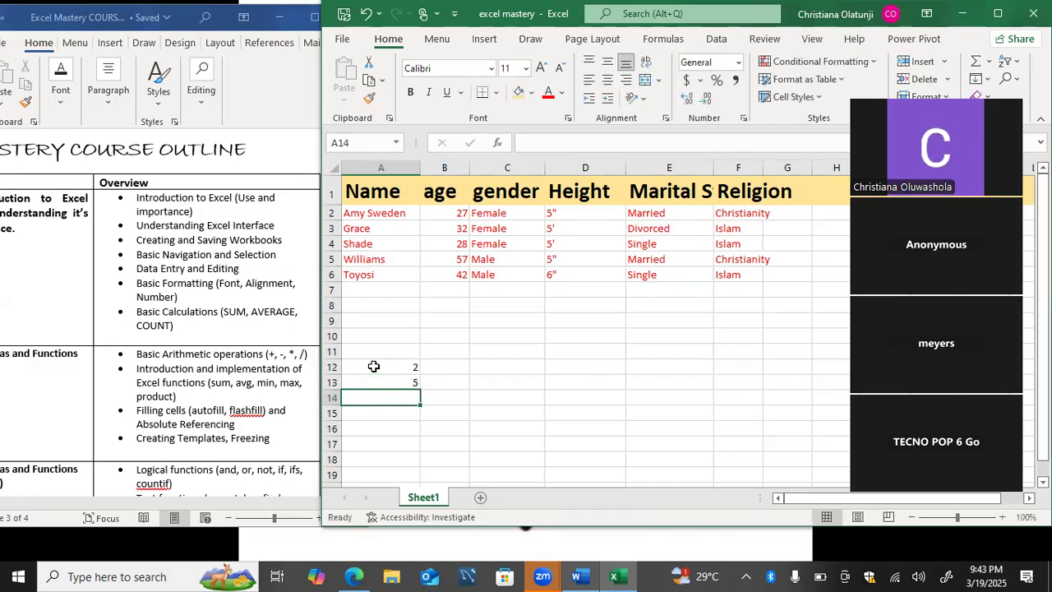
pyautogui.write('7')
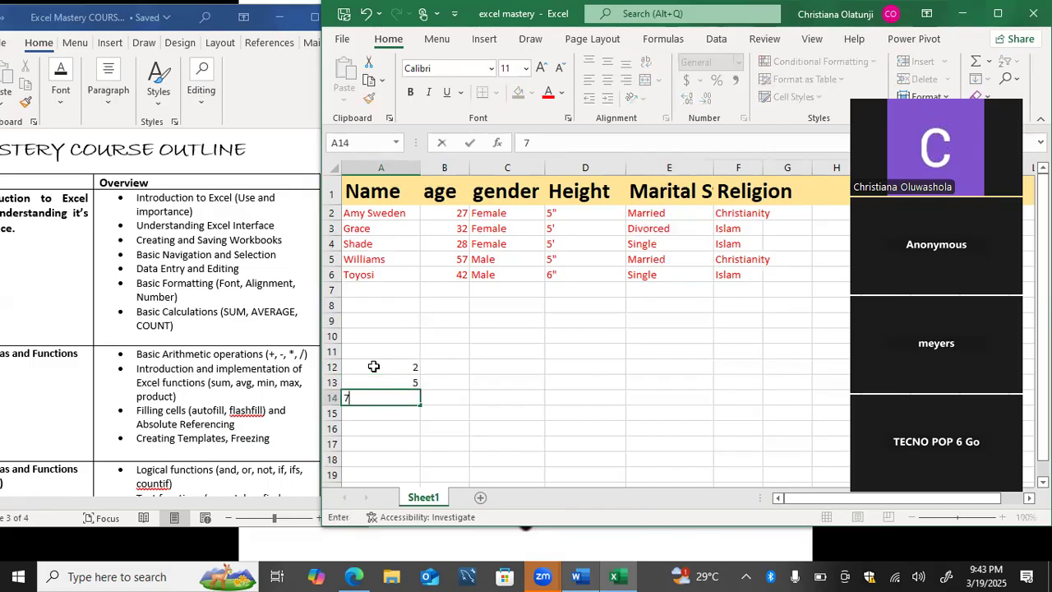
pyautogui.press('Tab')
# - Add the three numbers as typed values in D14 with the formula =2+5+7
pyautogui.press('Tab')
pyautogui.press('Tab')
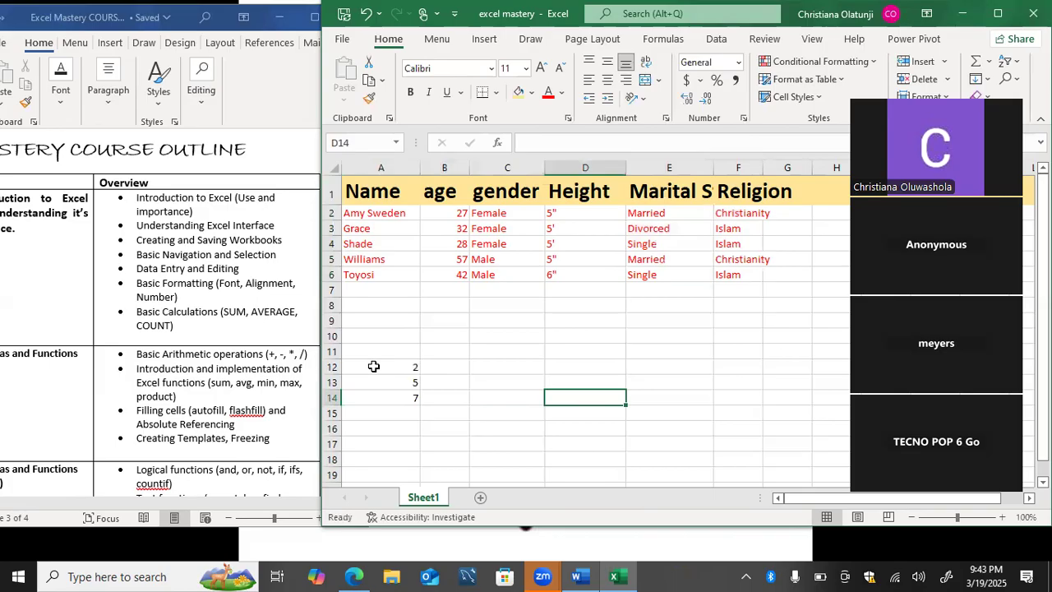
pyautogui.doubleClick(553, 398)
pyautogui.write('=')
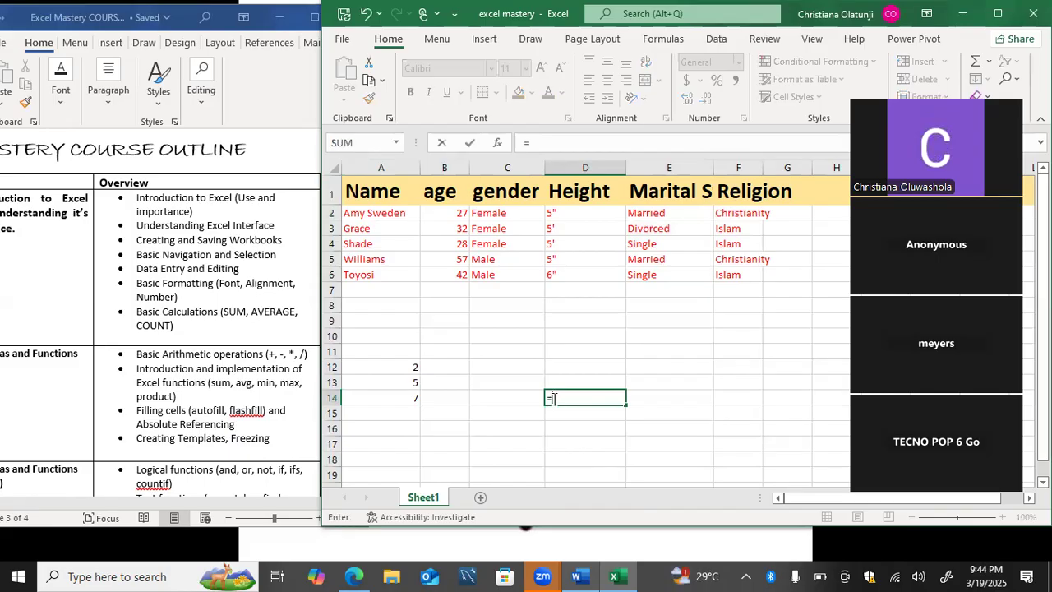
pyautogui.write('2+5+77')
pyautogui.press('BackSpace')
pyautogui.press('Return')
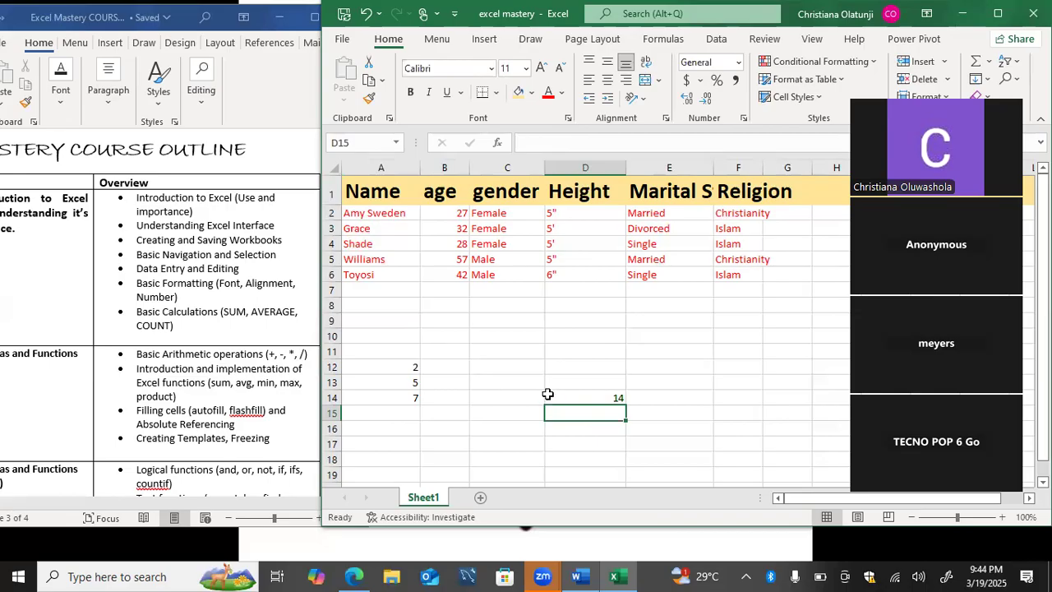
# - Add the three numbers by cell reference in D12 with the formula =A12+A13+A14
pyautogui.click(565, 366)
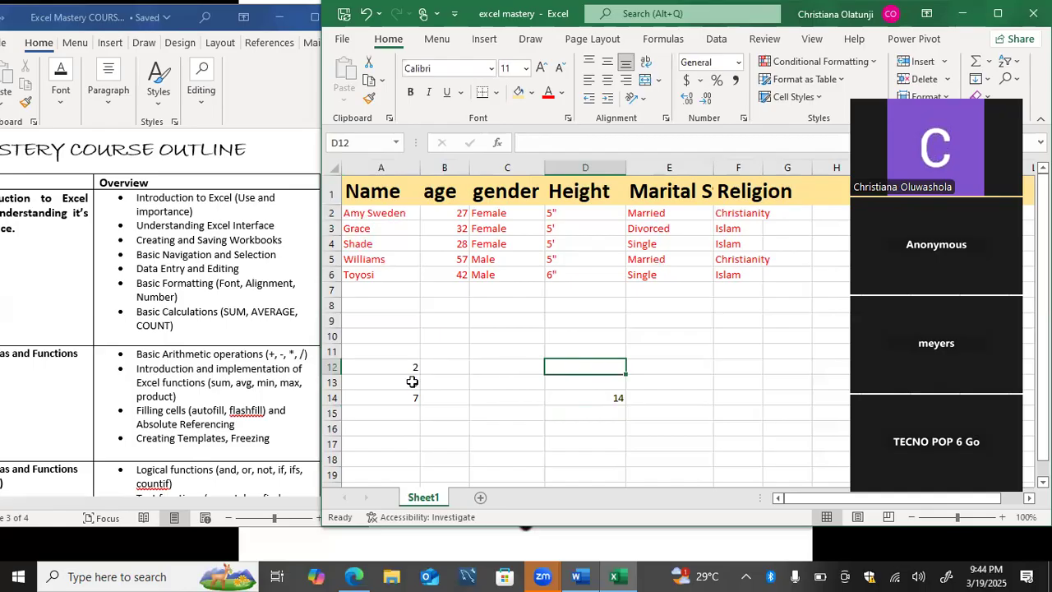
pyautogui.click(399, 383)
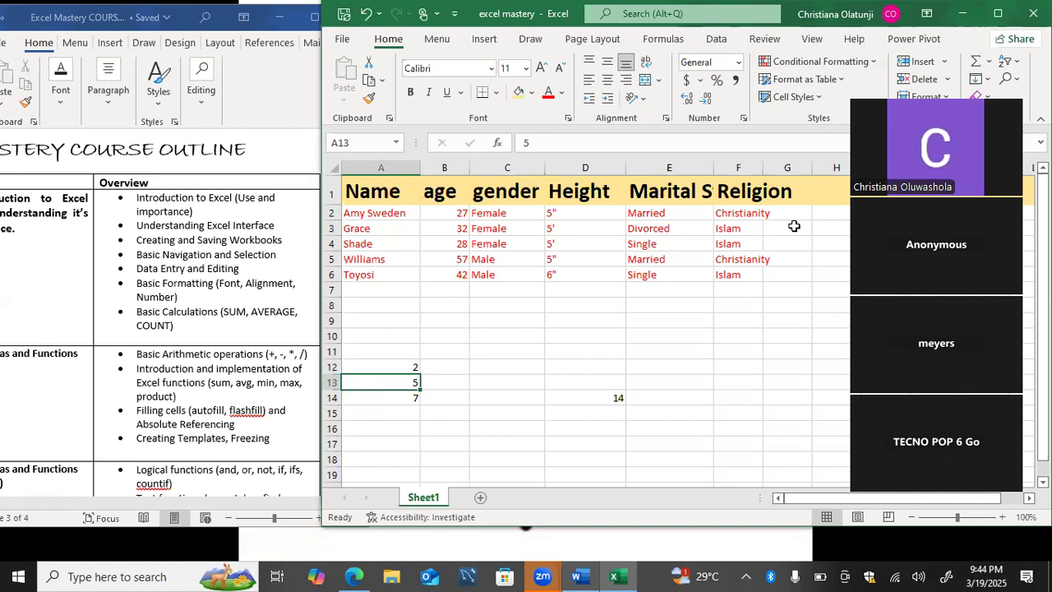
pyautogui.click(602, 366)
pyautogui.write('=')
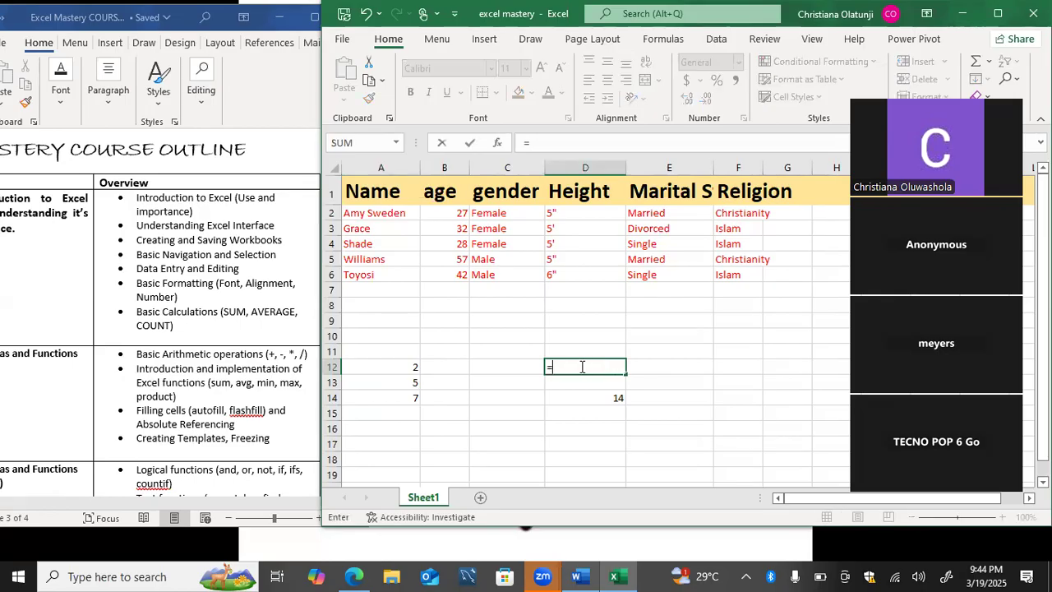
pyautogui.write('su')
pyautogui.press('BackSpace')
pyautogui.press('BackSpace')
pyautogui.click(413, 370)
pyautogui.write('+')
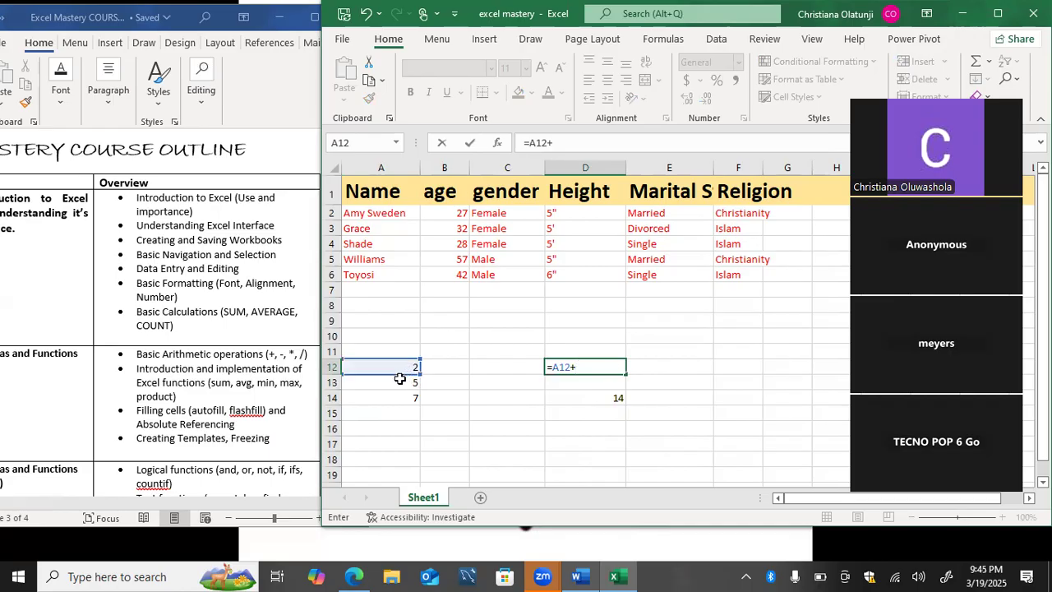
pyautogui.click(399, 382)
pyautogui.write('+')
pyautogui.click(395, 403)
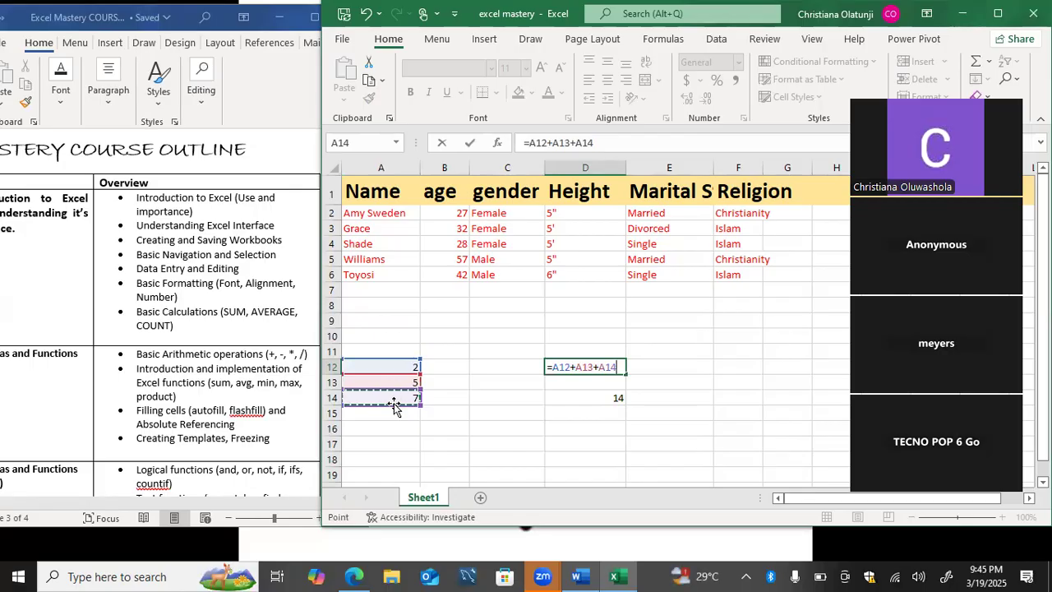
pyautogui.press('Return')
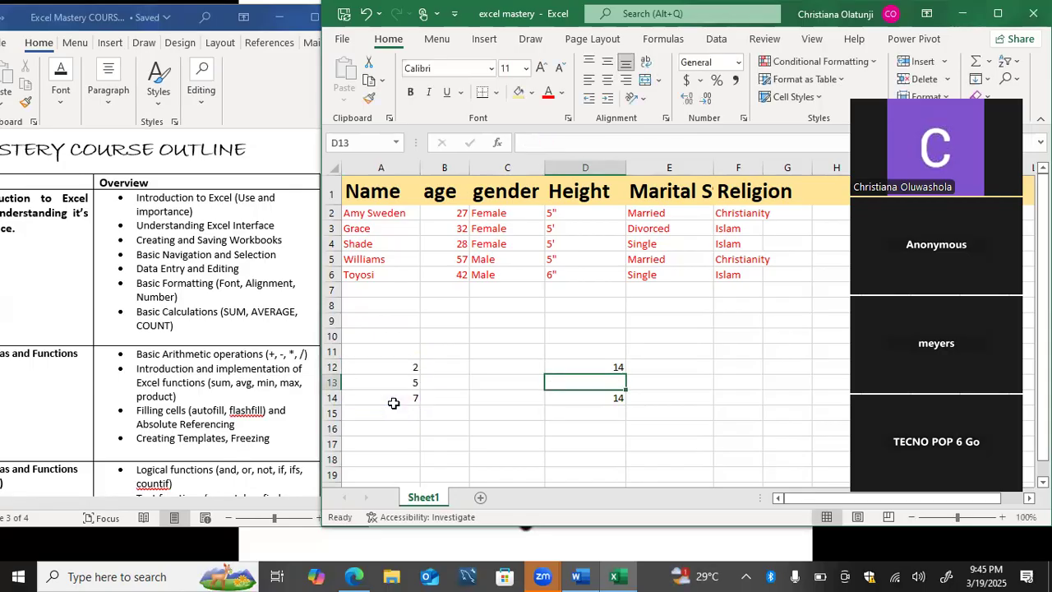
# - Total the three numbers in D13 with the function =SUM(A12:A14)
pyautogui.write('=')
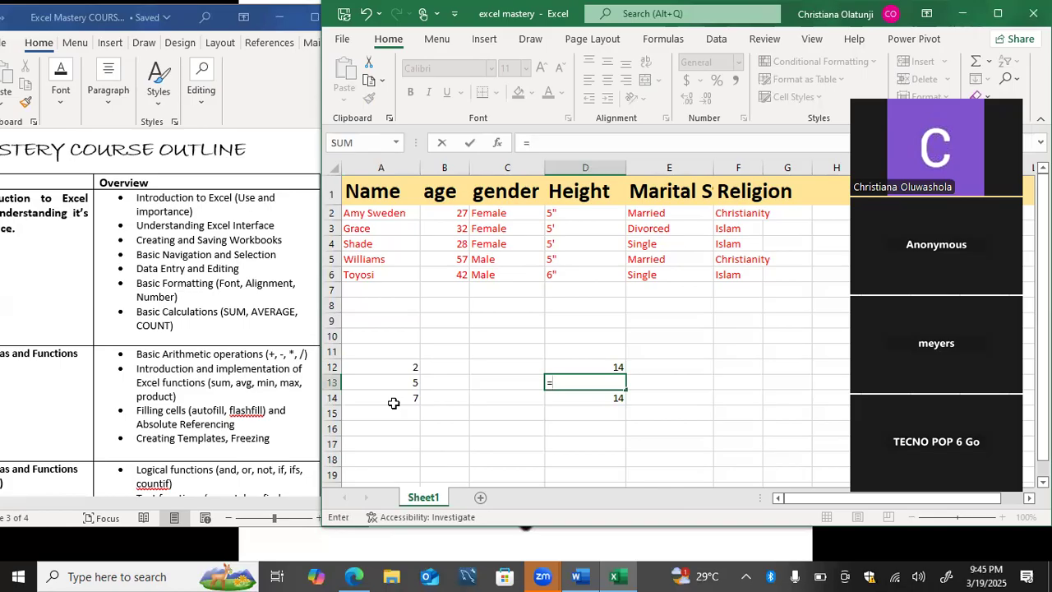
pyautogui.write('sum')
pyautogui.press('Tab')
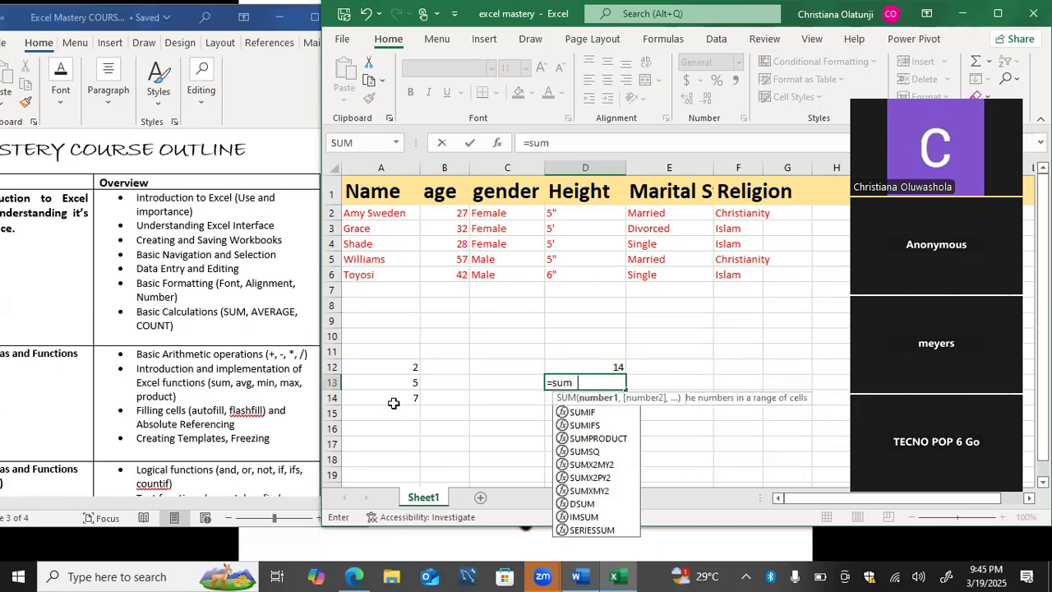
pyautogui.moveTo(377, 367); pyautogui.dragTo(383, 395)
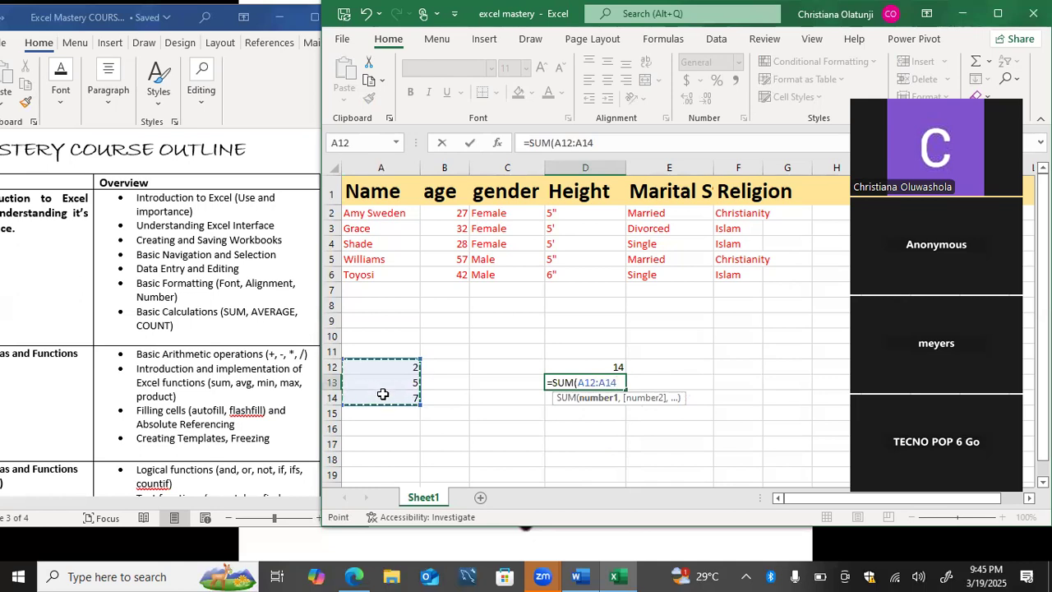
pyautogui.write(')')
pyautogui.press('Return')
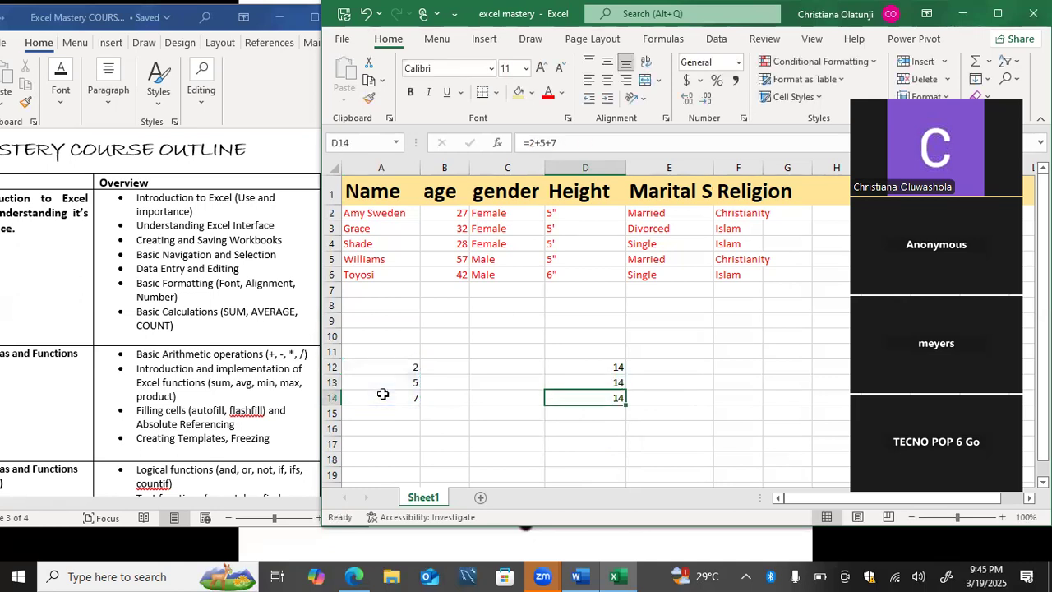
# - Review the formulas in D12:D14, clear the one in D13 and re-enter it as =SUM(A12:A14)
pyautogui.click(558, 366)
pyautogui.click(558, 376)
pyautogui.click(561, 395)
pyautogui.click(577, 380)
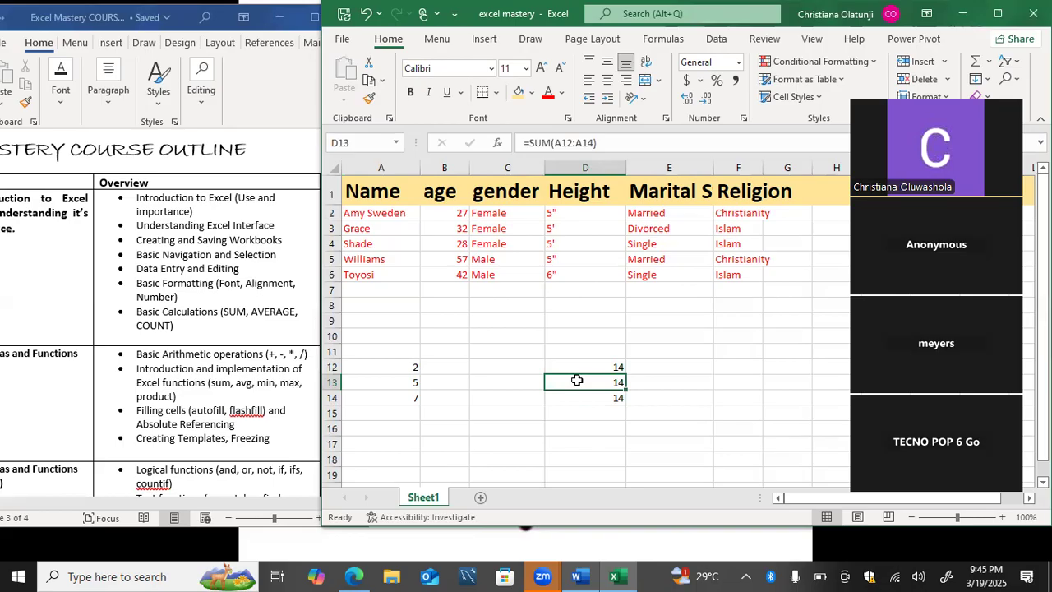
pyautogui.doubleClick(577, 380)
pyautogui.moveTo(622, 382); pyautogui.dragTo(550, 386)
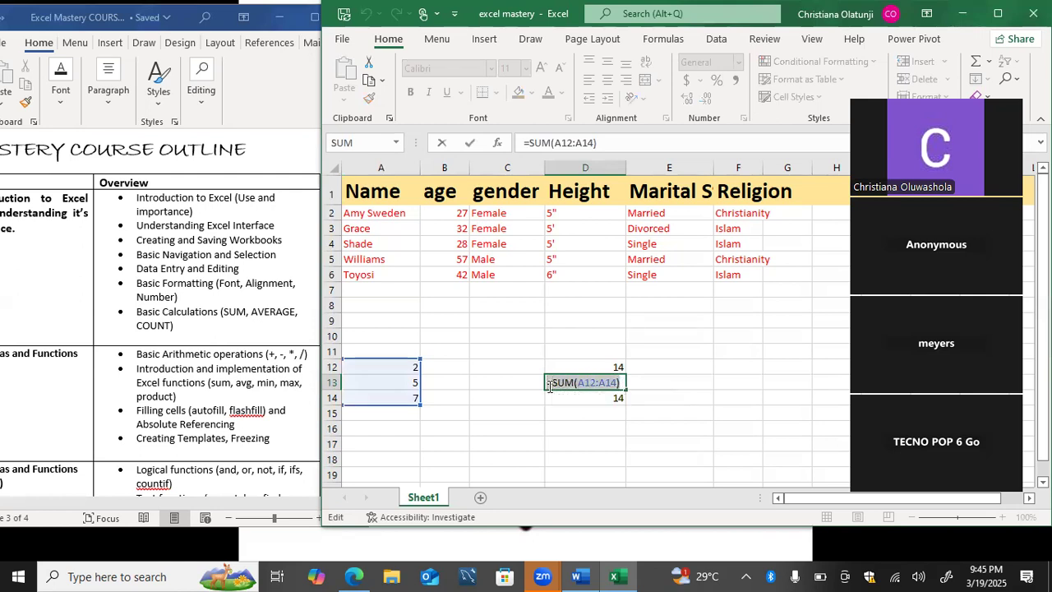
pyautogui.press('BackSpace')
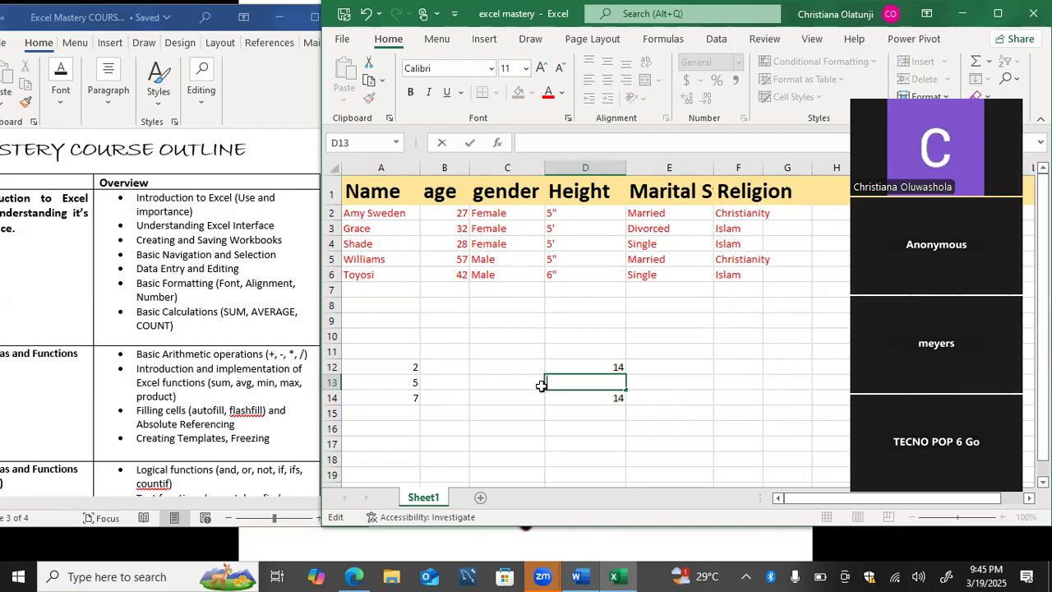
pyautogui.write('=')
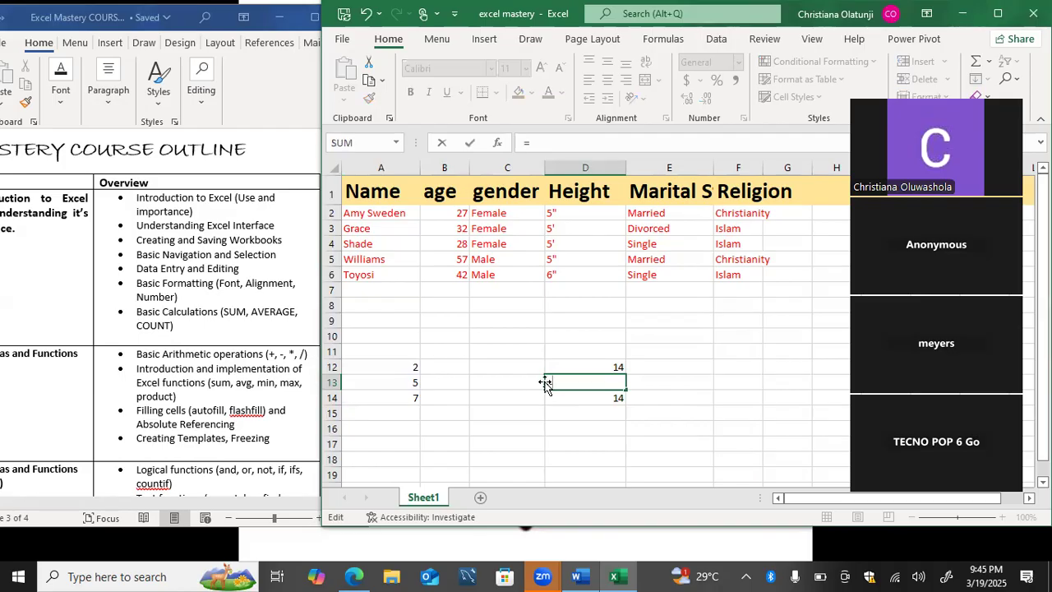
pyautogui.write('sum')
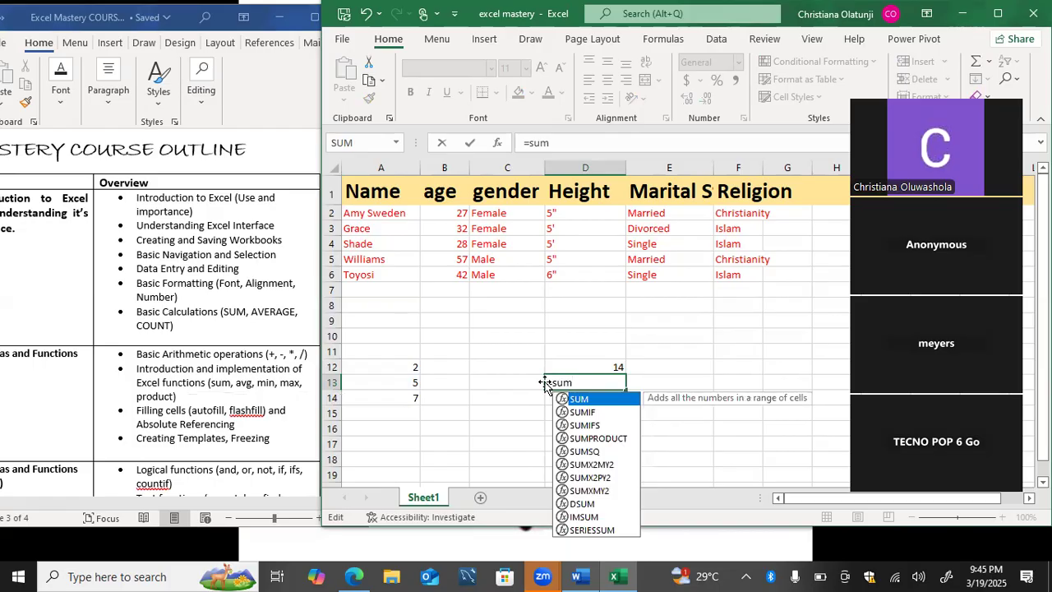
pyautogui.press('Tab')
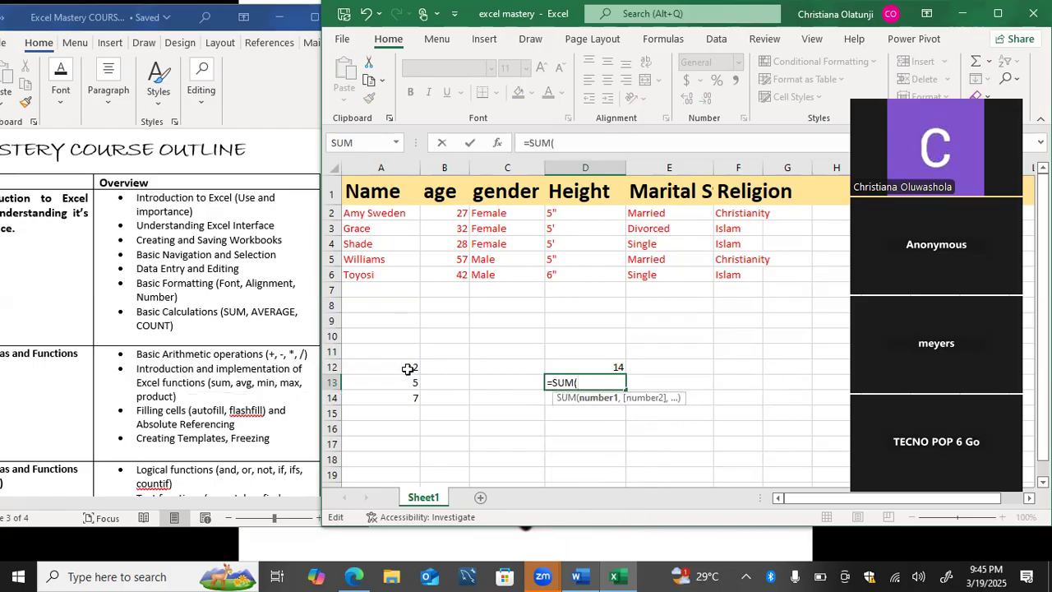
pyautogui.moveTo(404, 366); pyautogui.dragTo(403, 391)
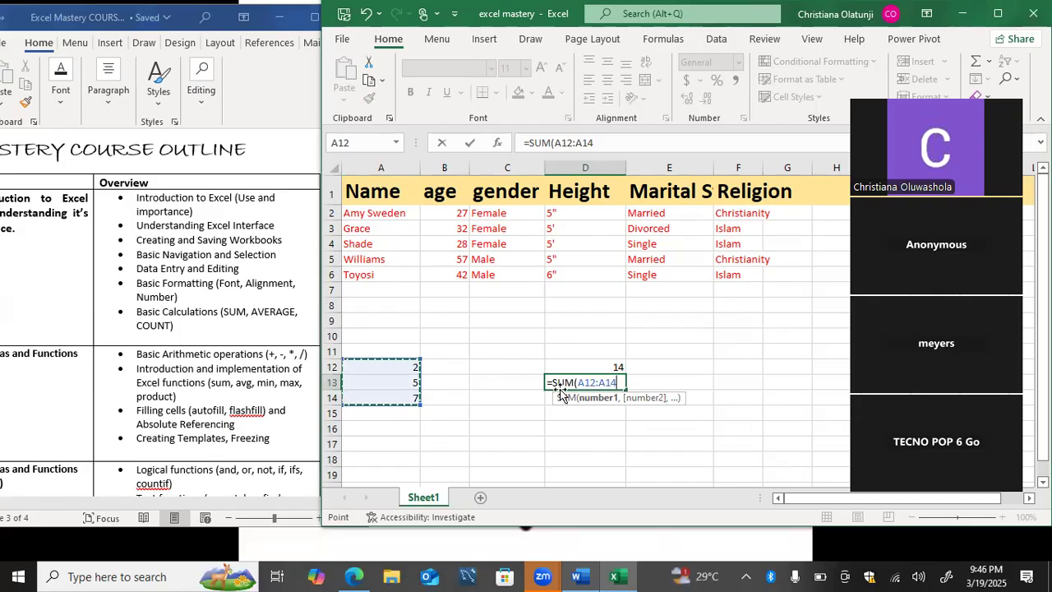
pyautogui.write(')')
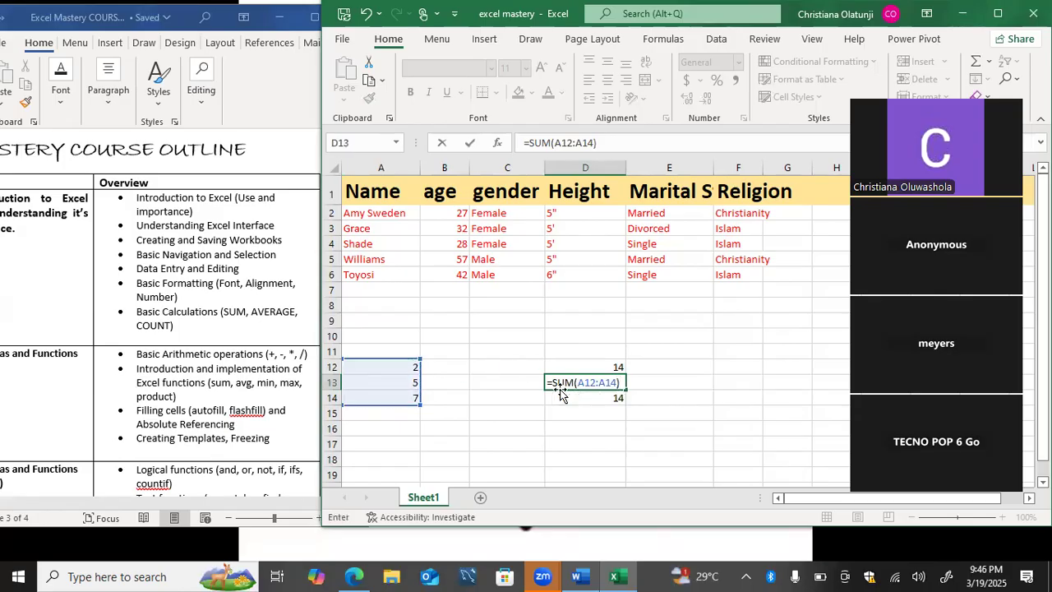
pyautogui.press('Return')
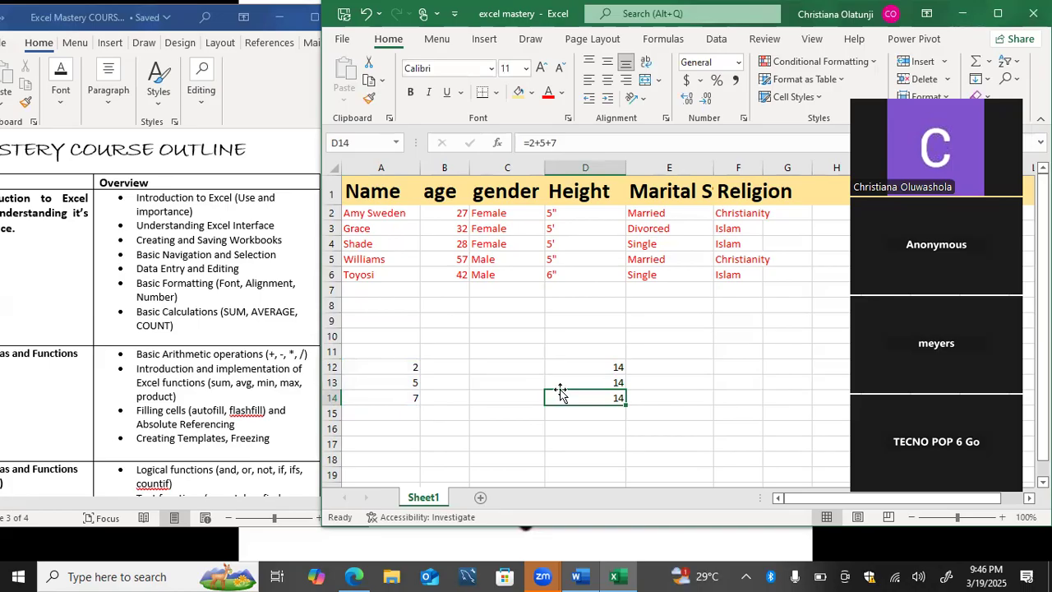